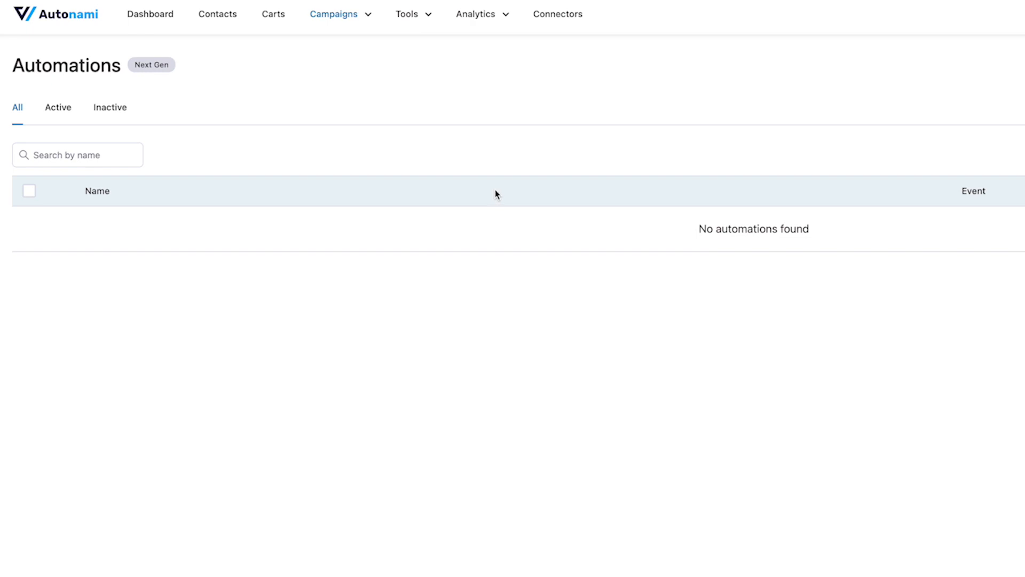
Create a new automation from scratch named "Post-purchase sequence"
mouse_move(330, 13)
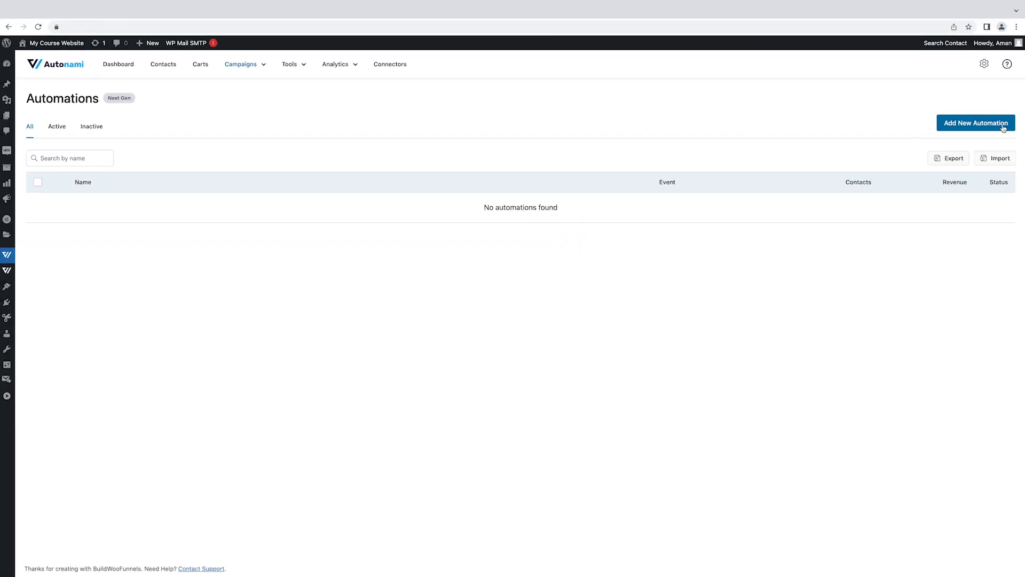
click(992, 123)
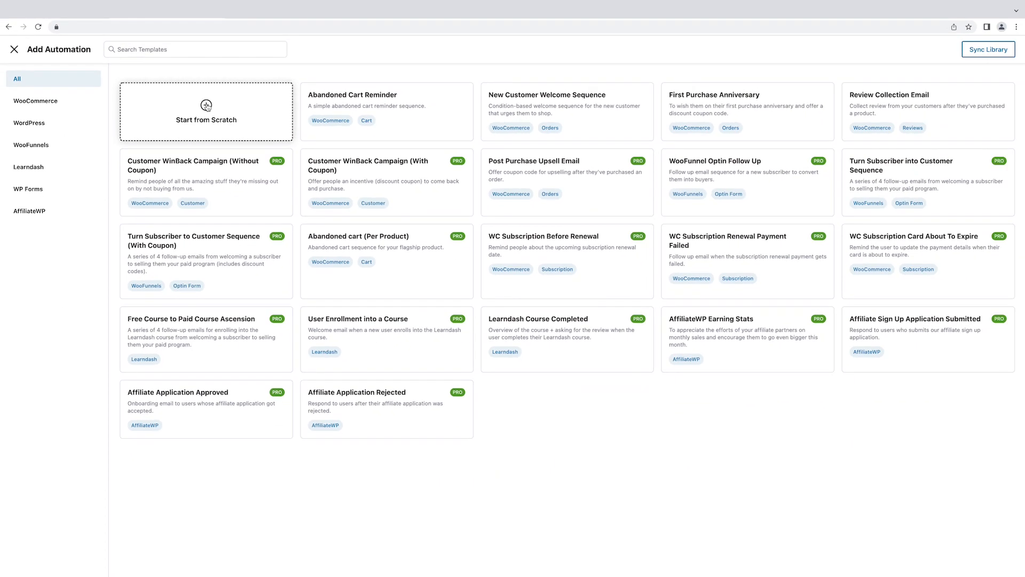
click(206, 107)
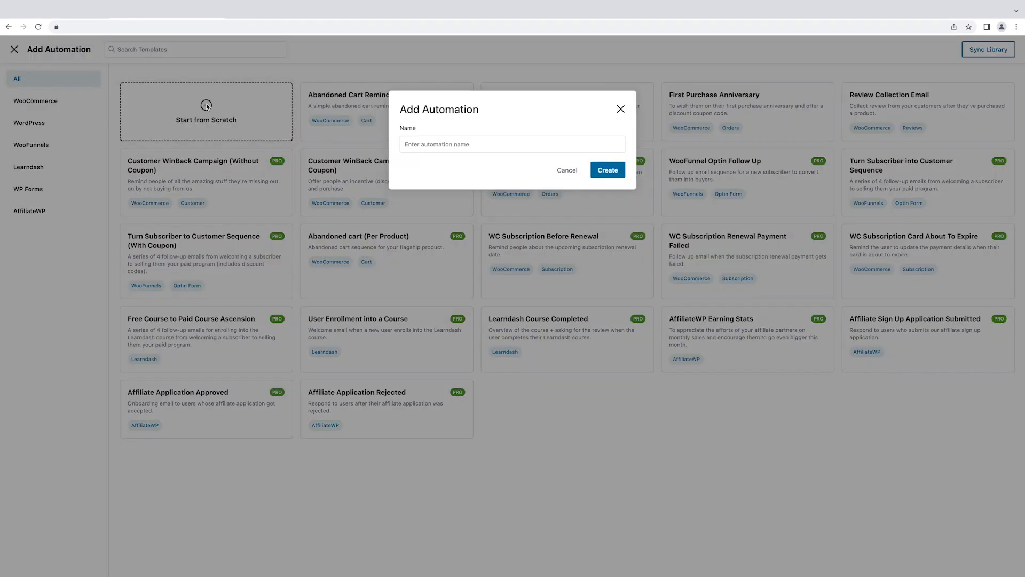
click(426, 143)
text(Post-purchase sequence)
key(Return)
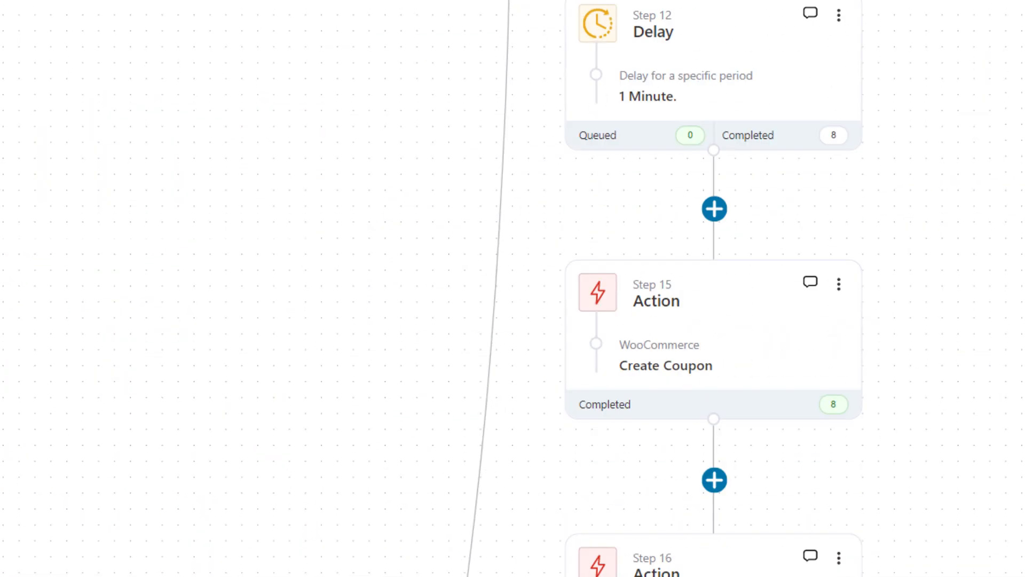
Examine the example automation's sequence of delays, coupon creation, emails and goal from the Step 12 delay down to Step 22
scroll(714, 288, down, 6)
scroll(715, 288, down, 3)
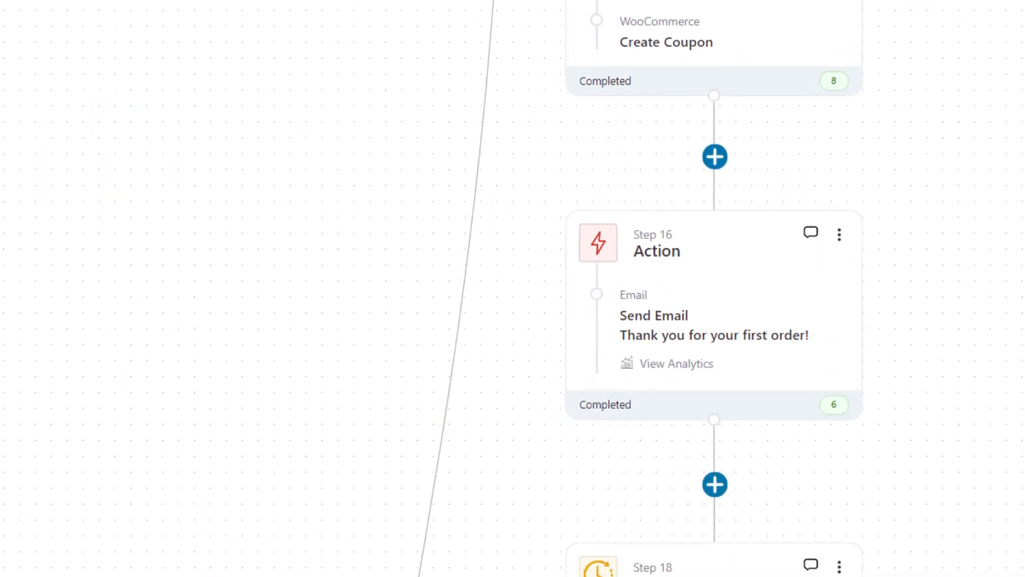
scroll(714, 289, down, 8)
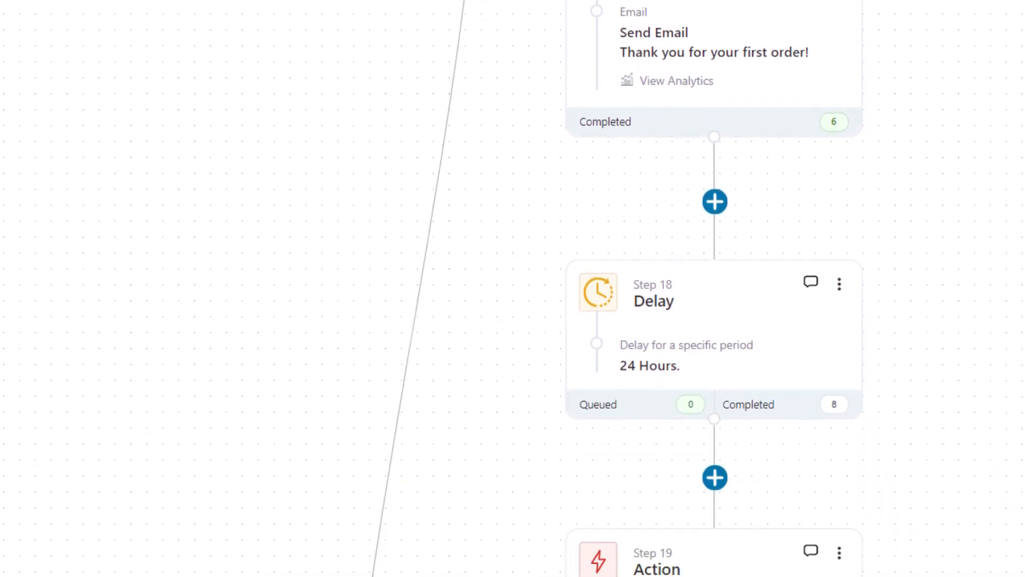
scroll(714, 288, down, 8)
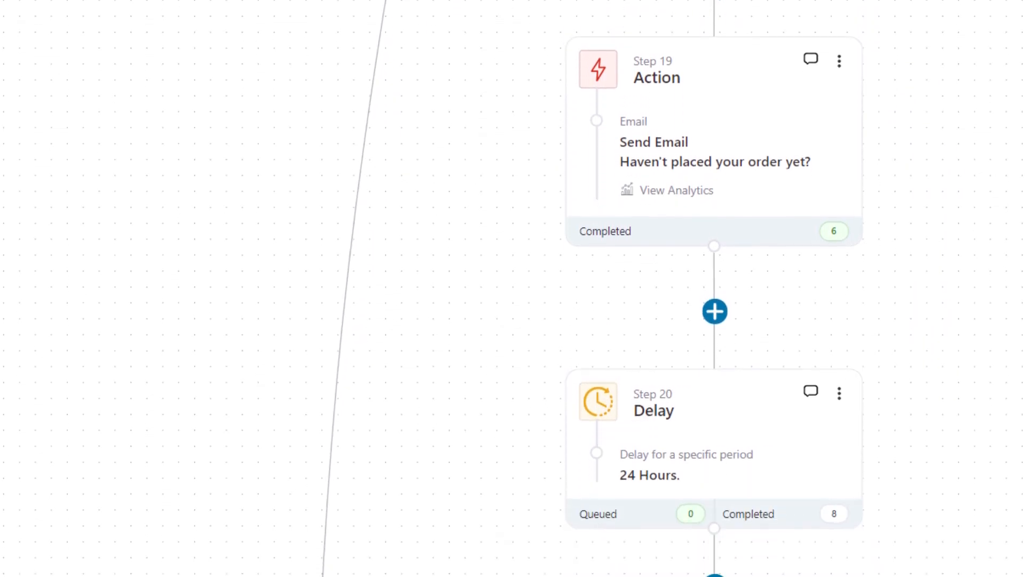
scroll(715, 288, down, 2)
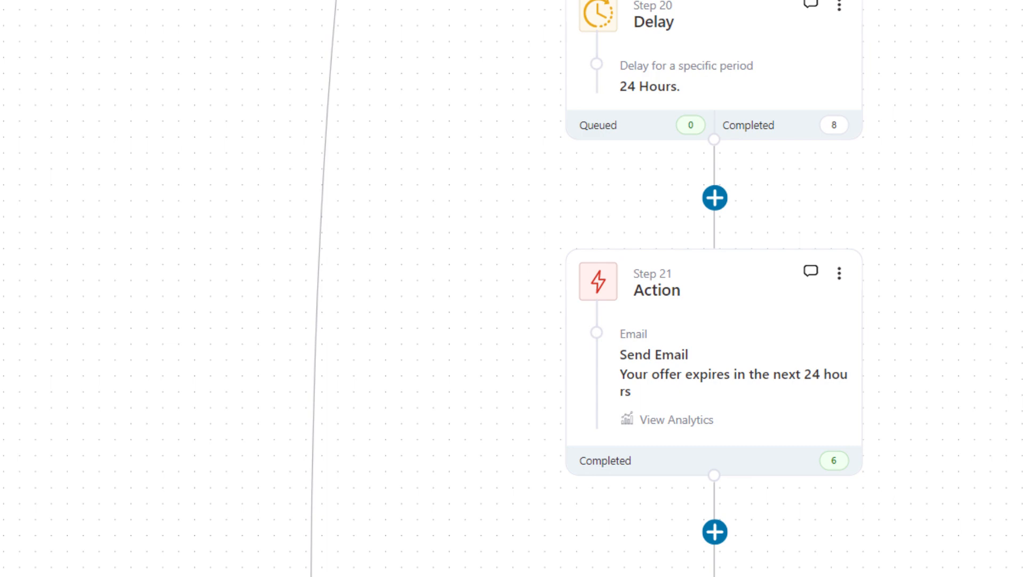
scroll(714, 289, down, 7)
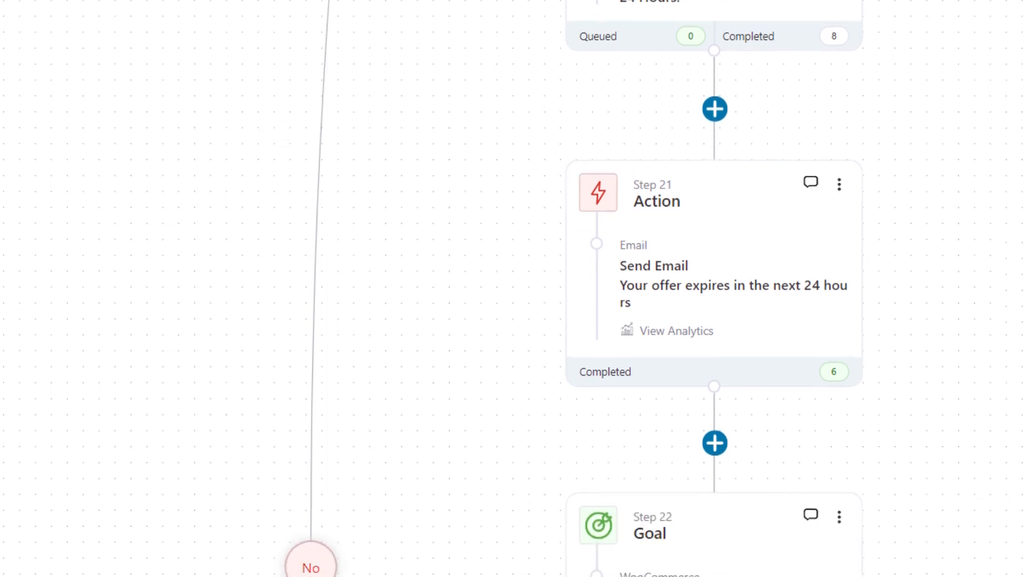
scroll(715, 288, down, 4)
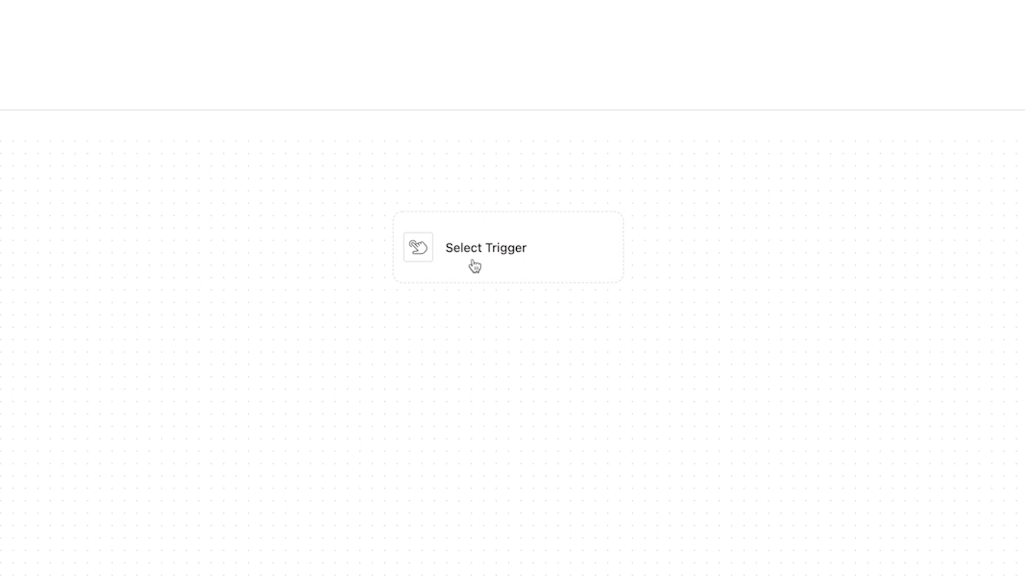
Review the trigger event categories and set the automation's trigger to the WooCommerce event Cart Abandoned
click(475, 272)
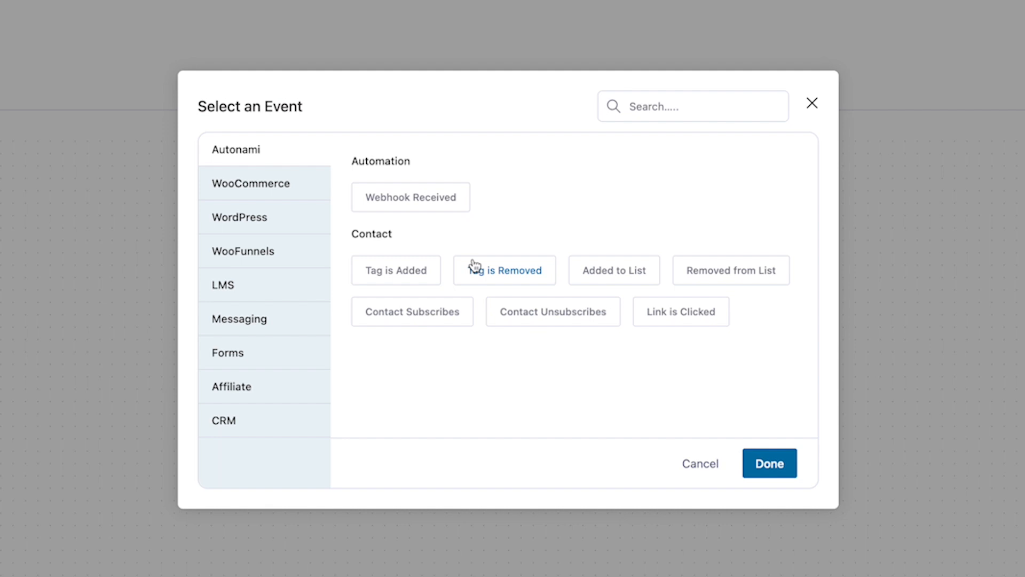
click(264, 196)
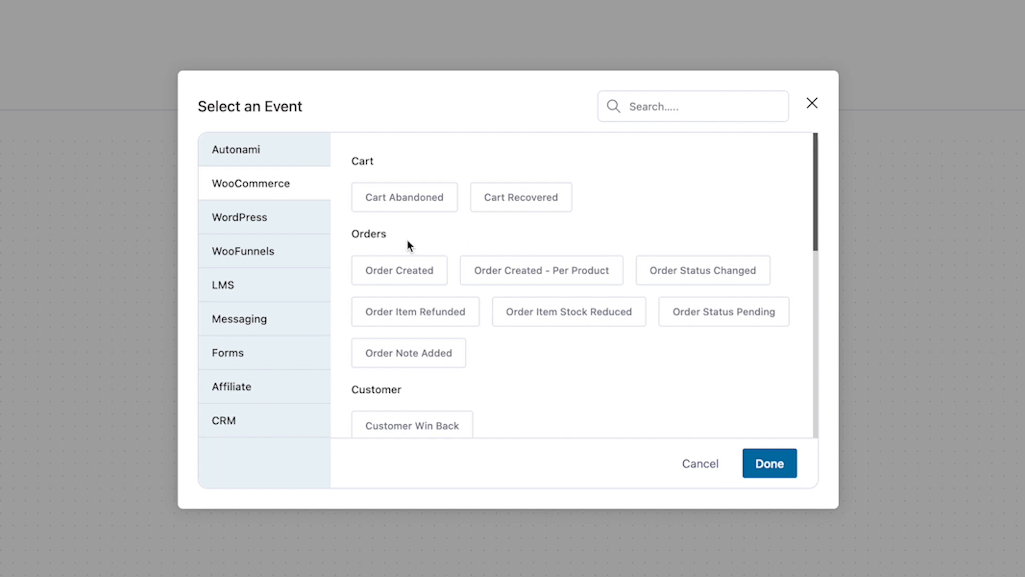
click(286, 224)
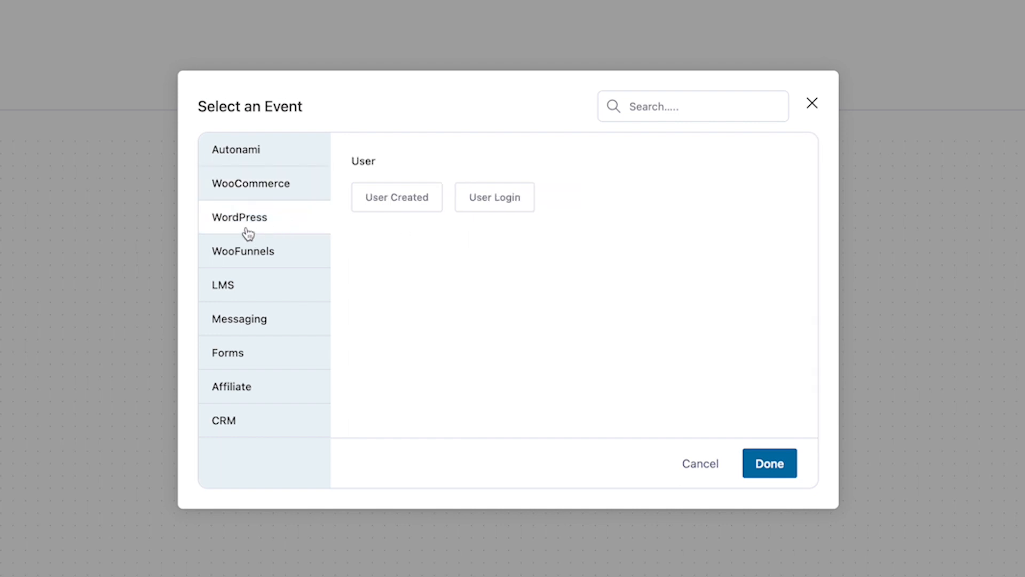
click(254, 254)
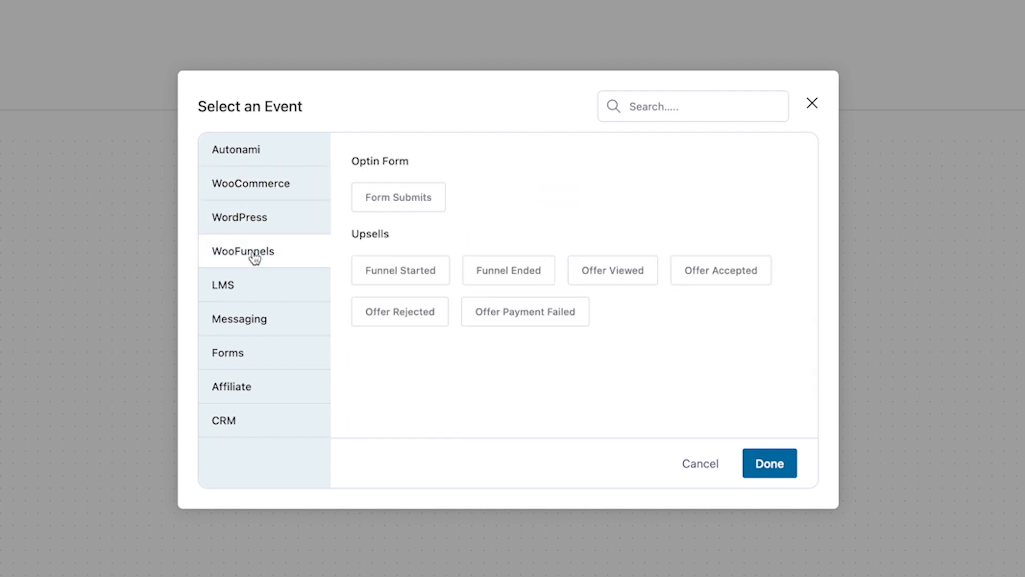
click(249, 293)
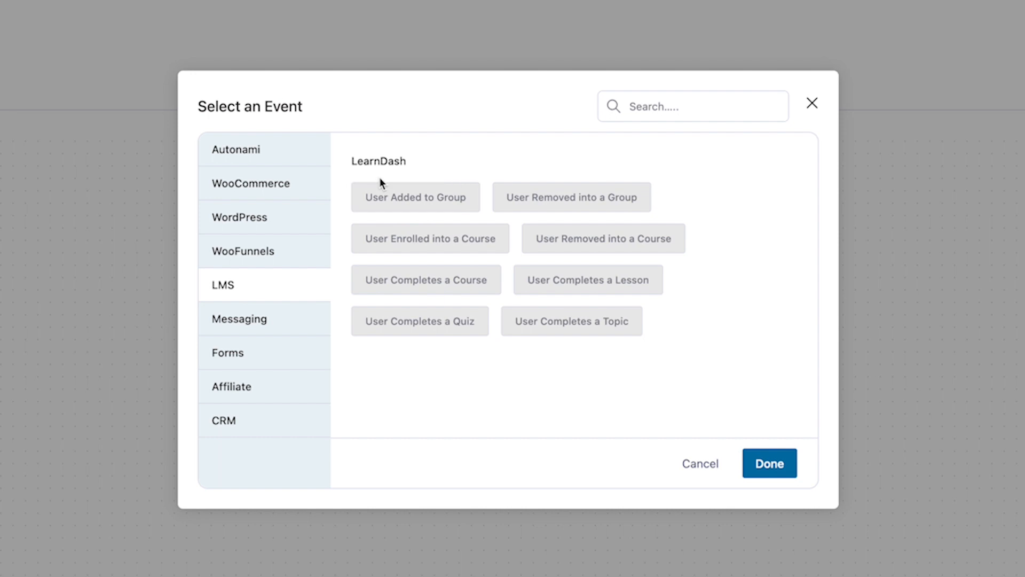
click(274, 195)
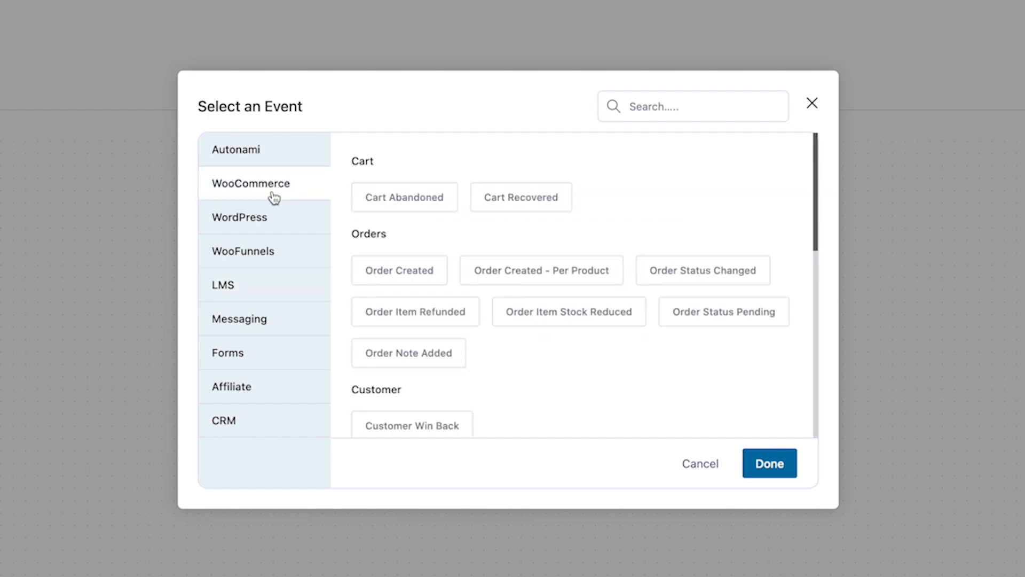
click(404, 202)
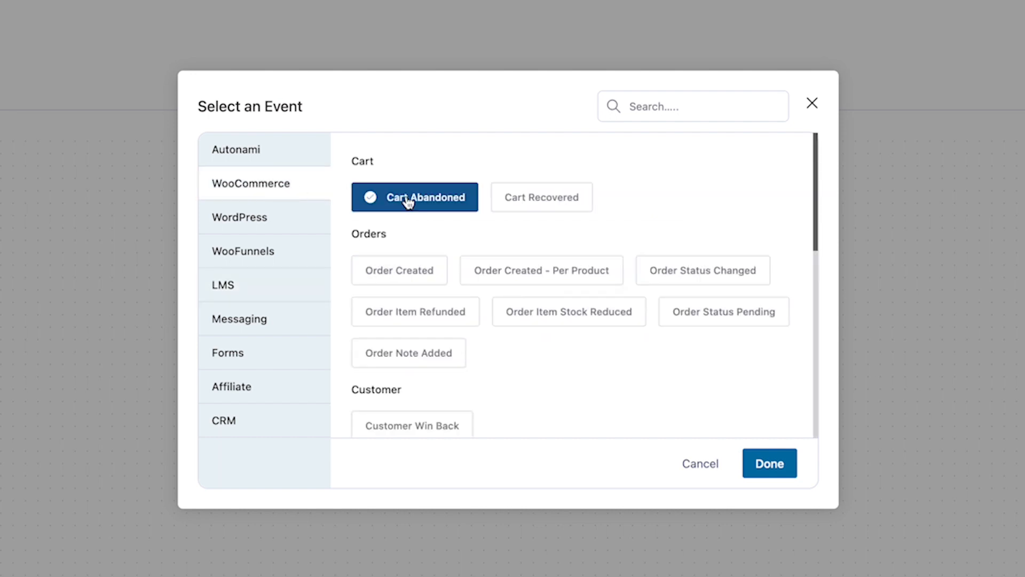
click(770, 464)
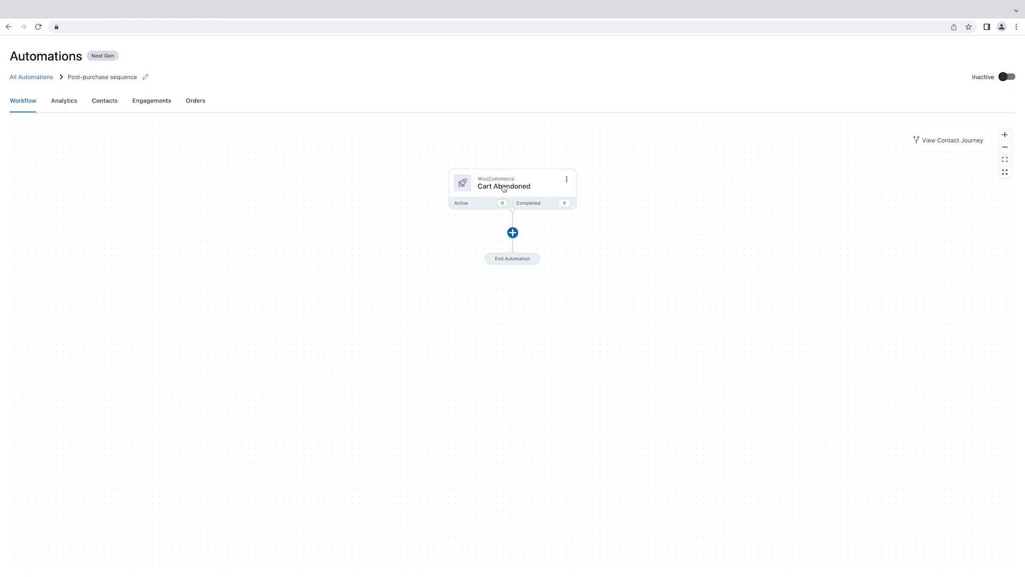
Change the automation's trigger event to the WooCommerce event Order Created
click(566, 180)
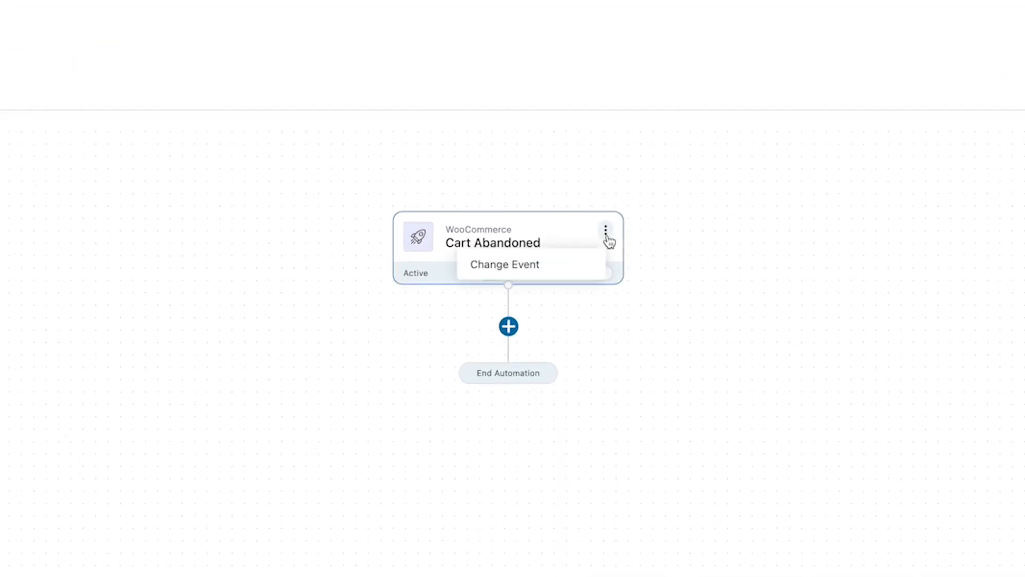
click(607, 235)
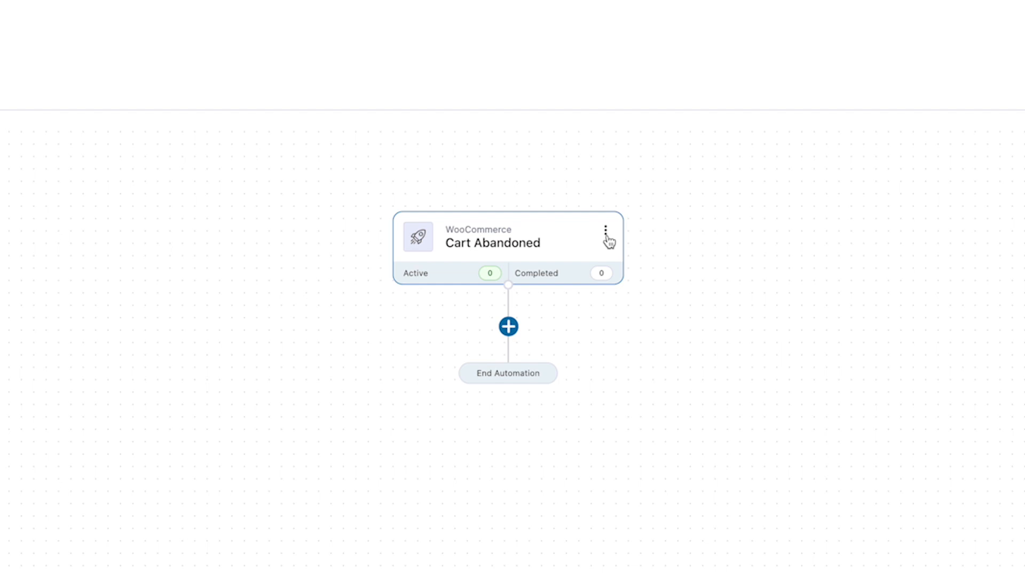
click(607, 235)
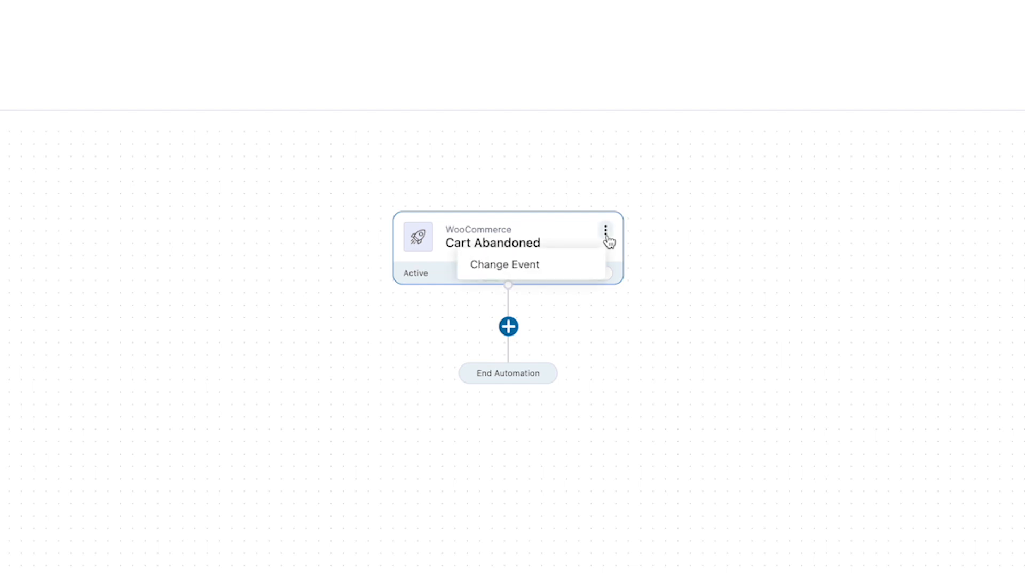
click(508, 272)
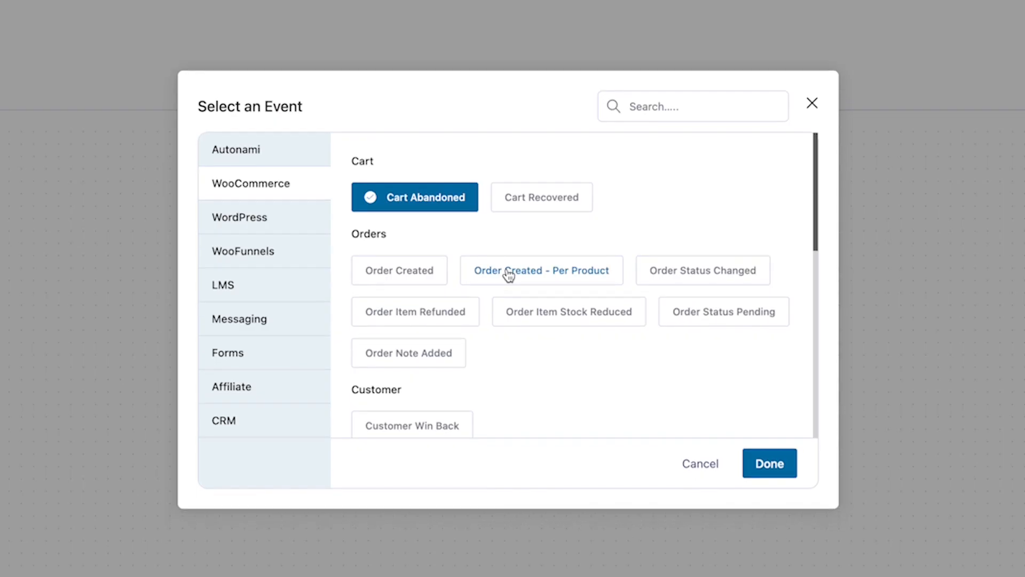
click(384, 273)
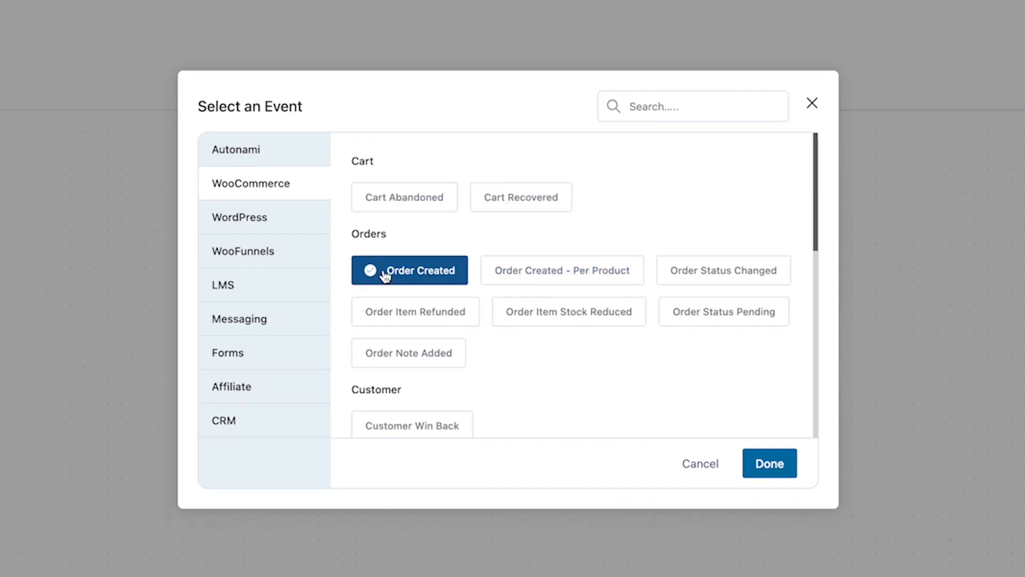
click(764, 466)
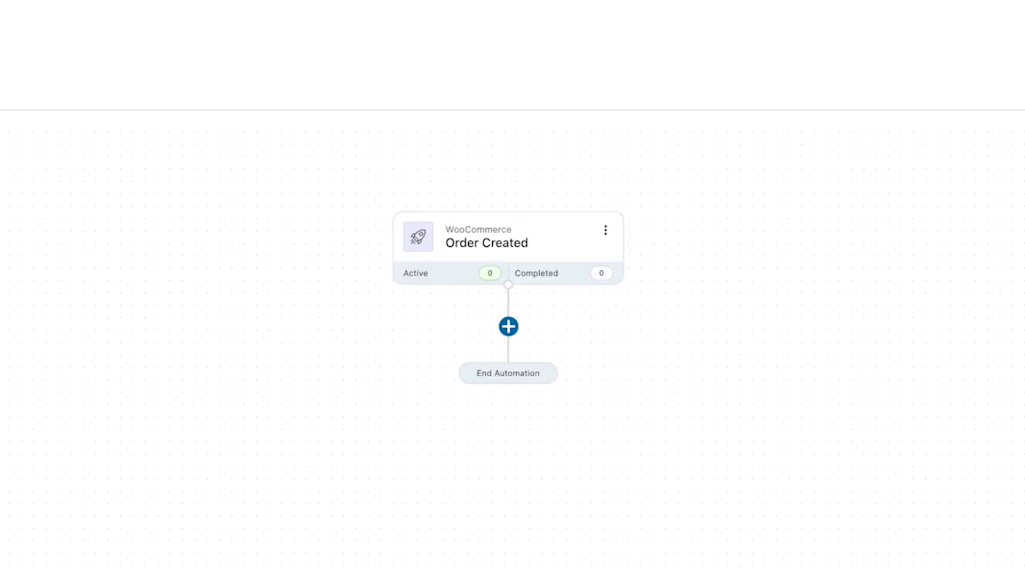
Configure the Order Created trigger to run once for orders with Completed or Processing status, and save it
click(500, 249)
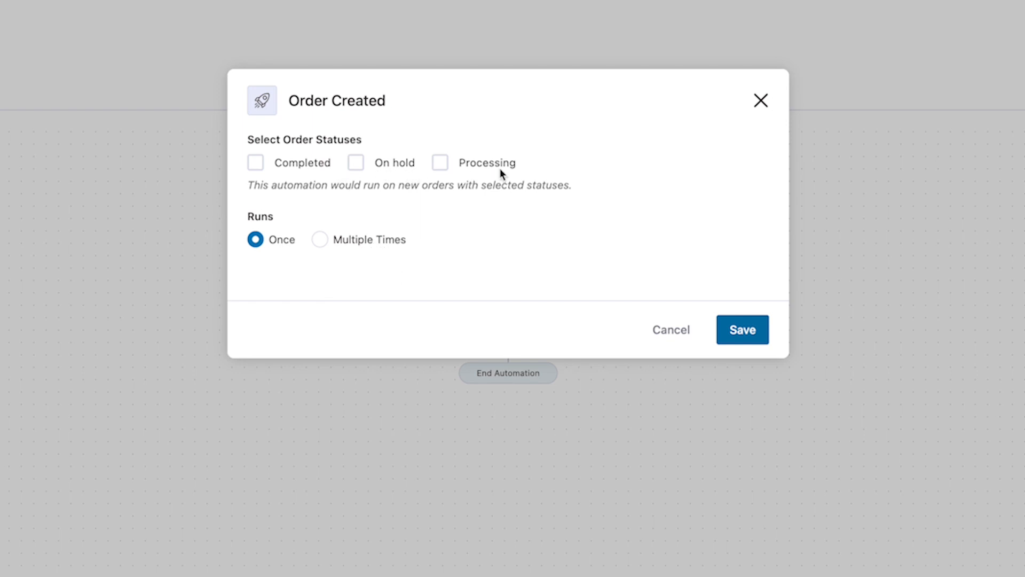
click(320, 240)
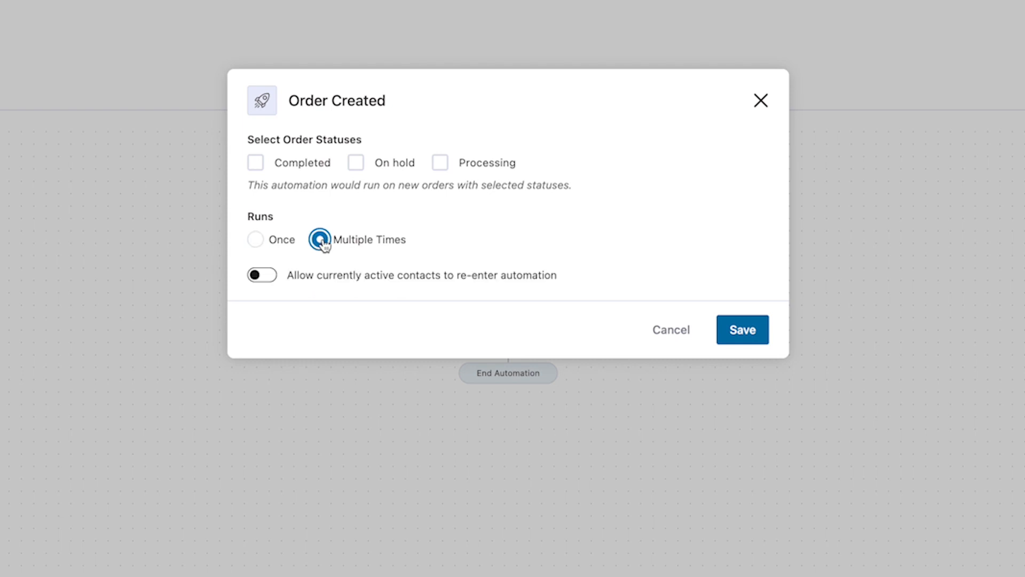
click(294, 242)
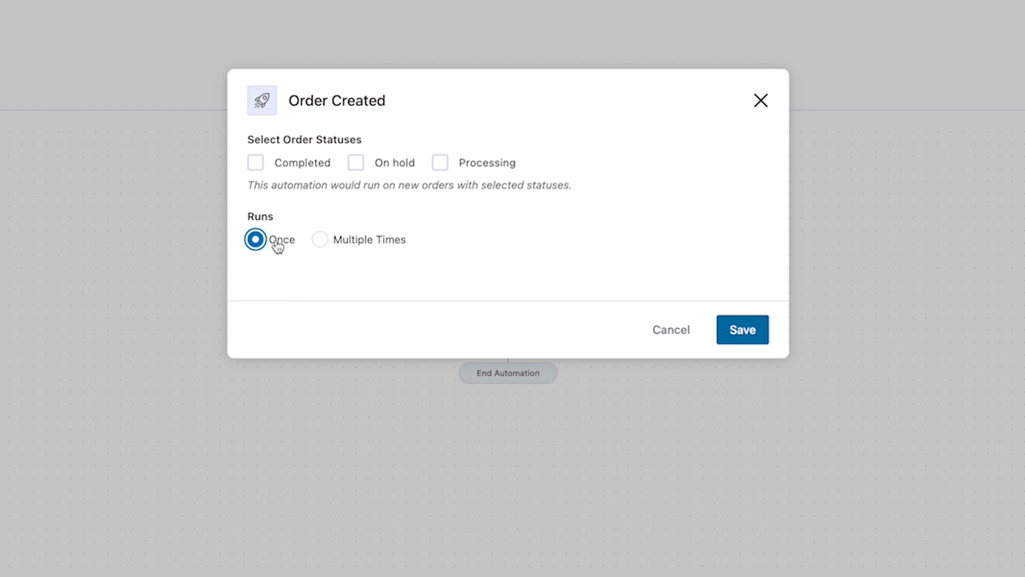
click(296, 169)
click(451, 166)
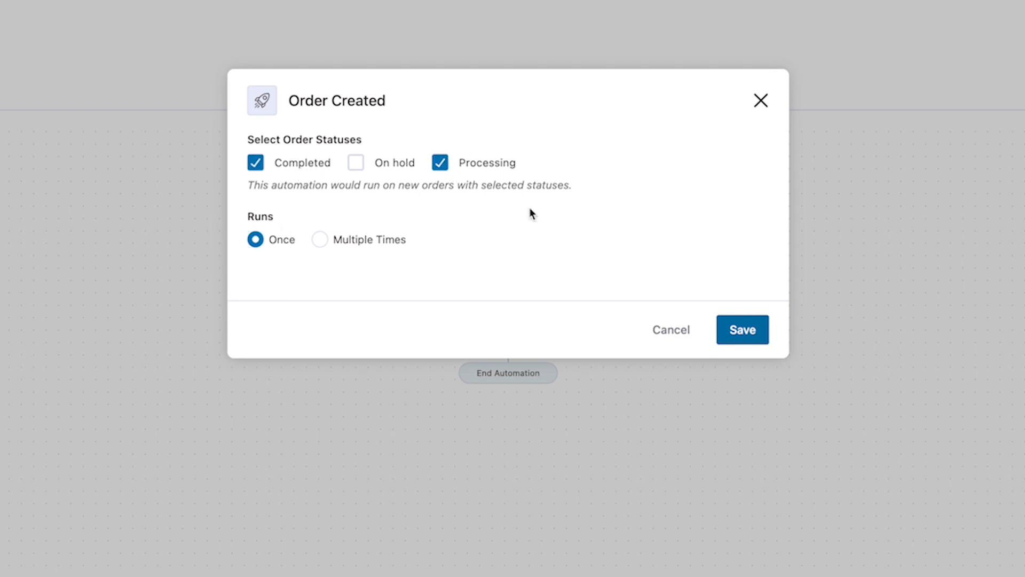
click(724, 329)
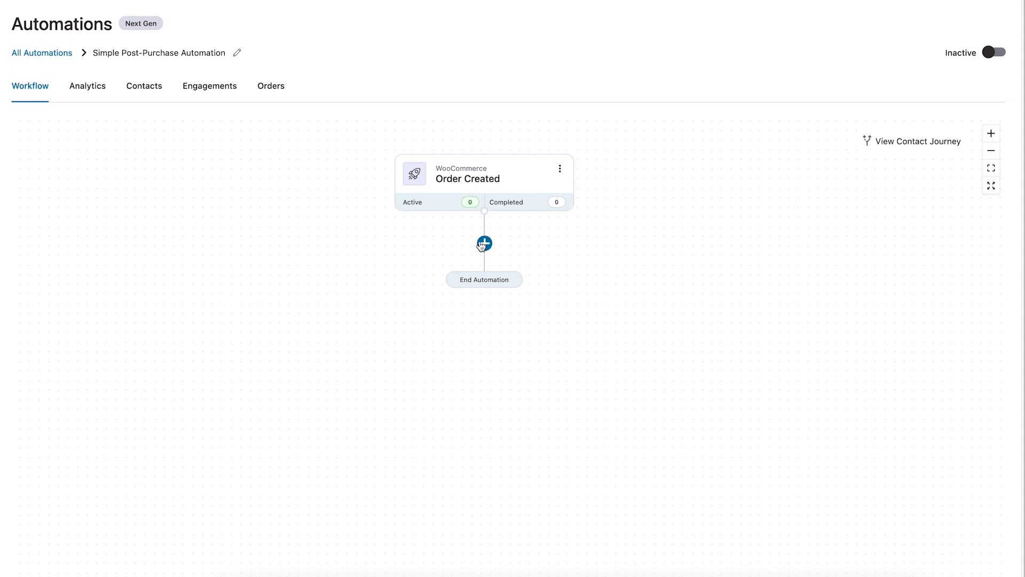
Add an Action step after the Order Created trigger and select Send Email as its action
click(483, 243)
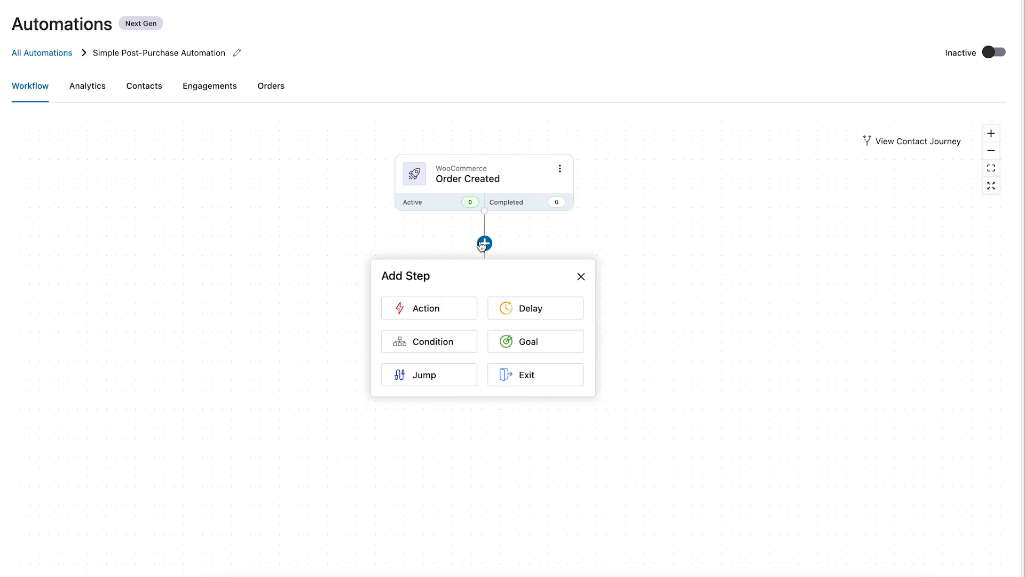
click(453, 313)
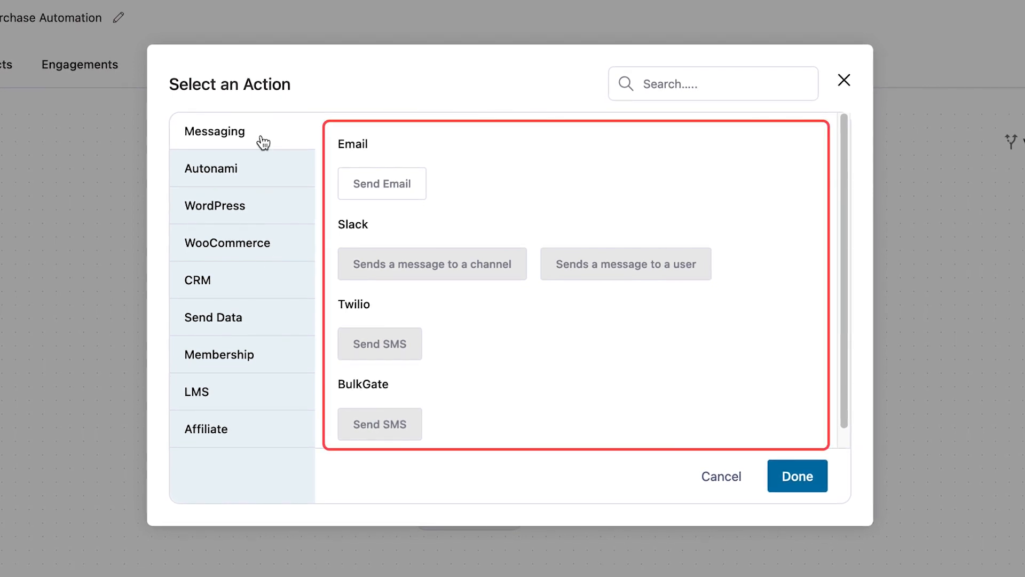
click(363, 181)
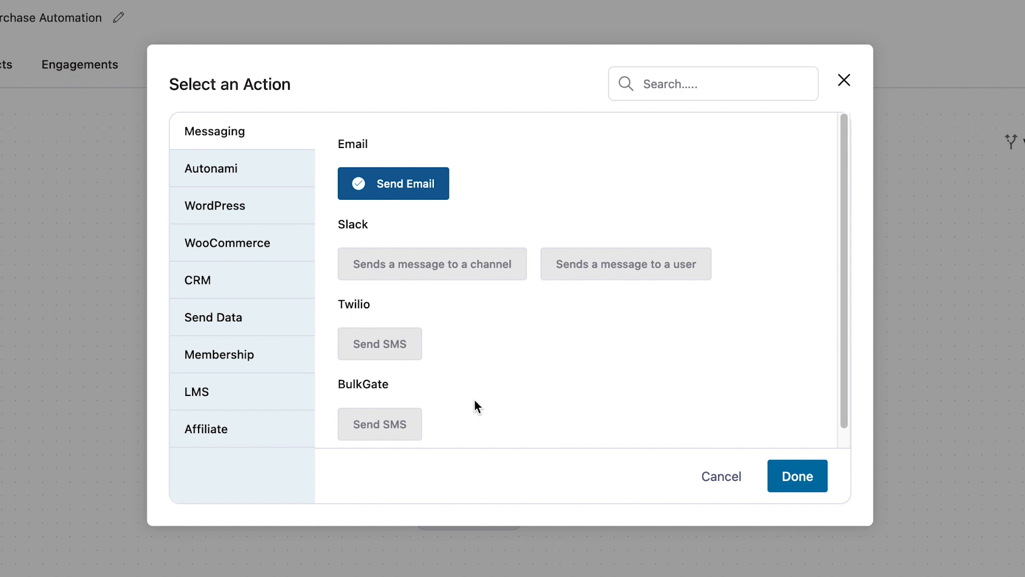
Review the actions available in the Autonami, WordPress, WooCommerce and CRM categories
click(246, 185)
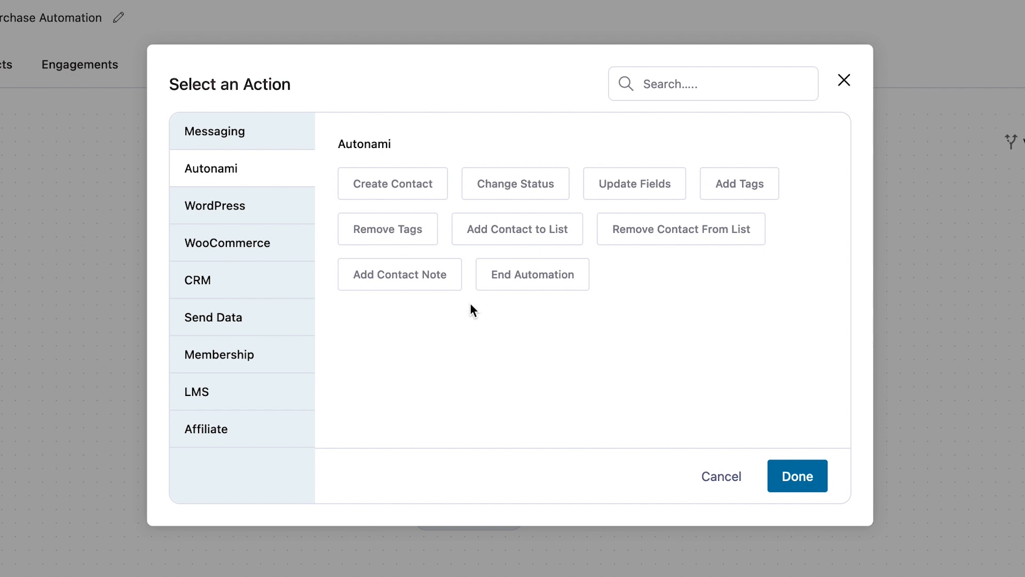
click(269, 216)
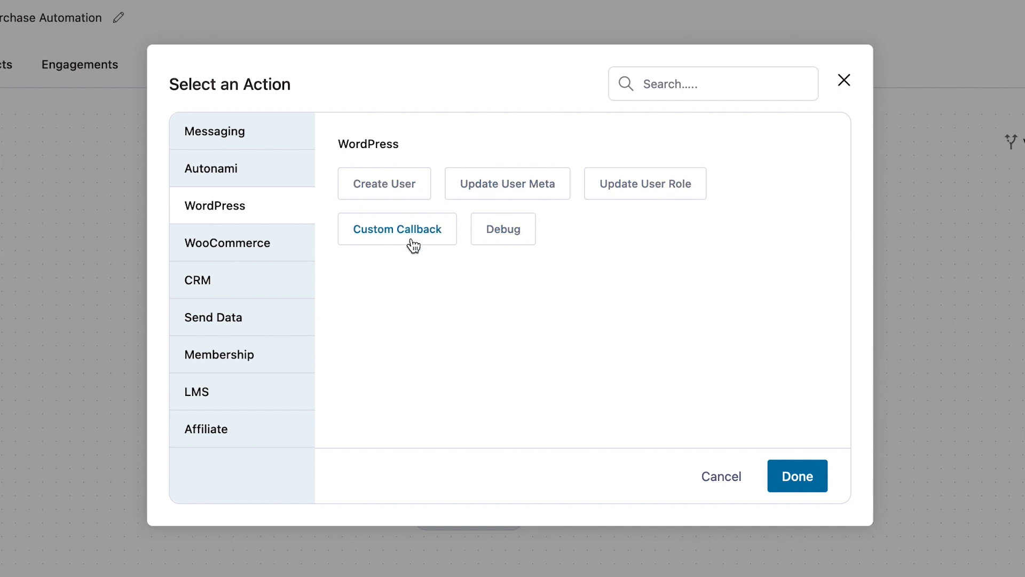
click(275, 248)
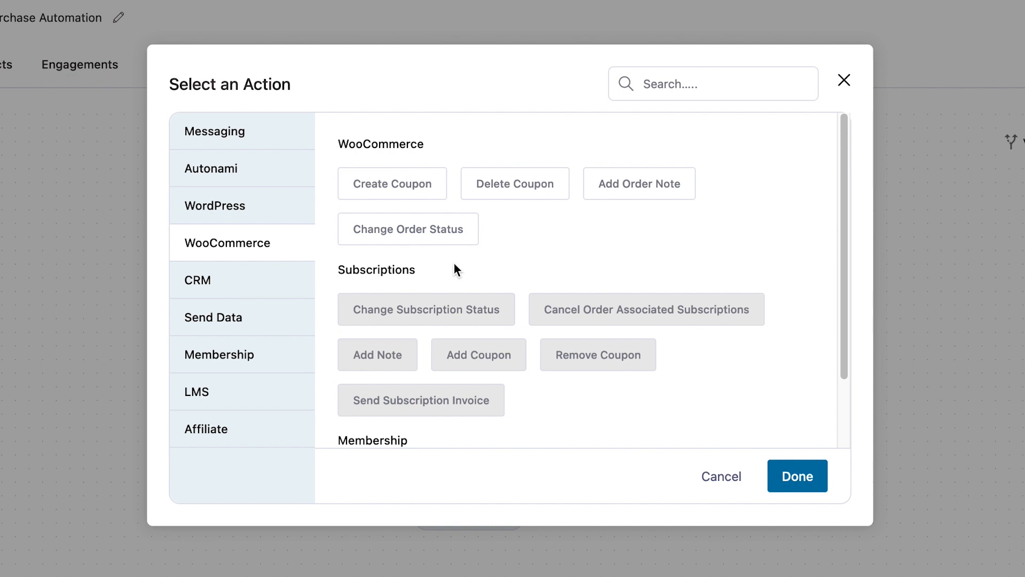
scroll(594, 400, down, 2)
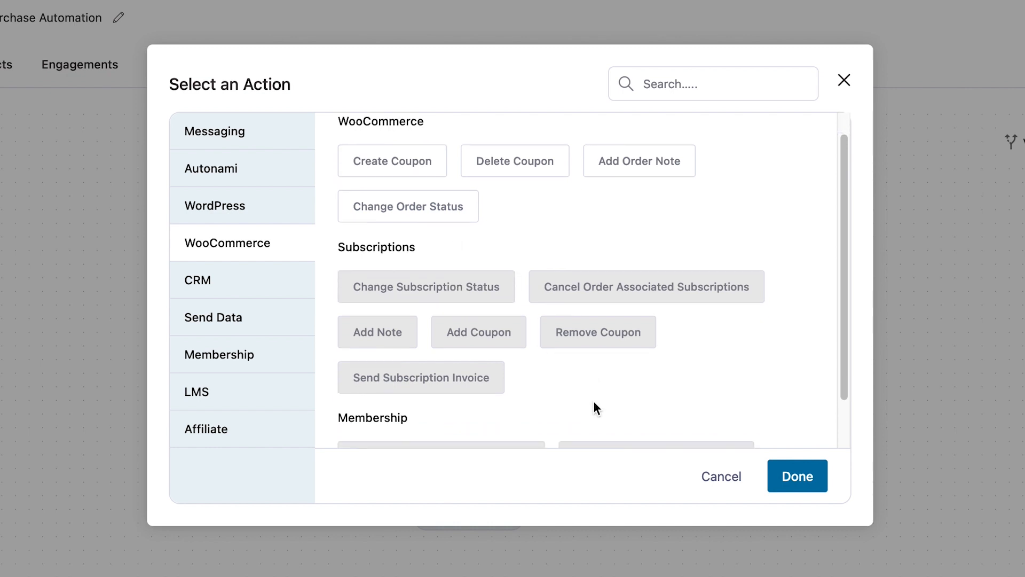
scroll(694, 376, down, 1)
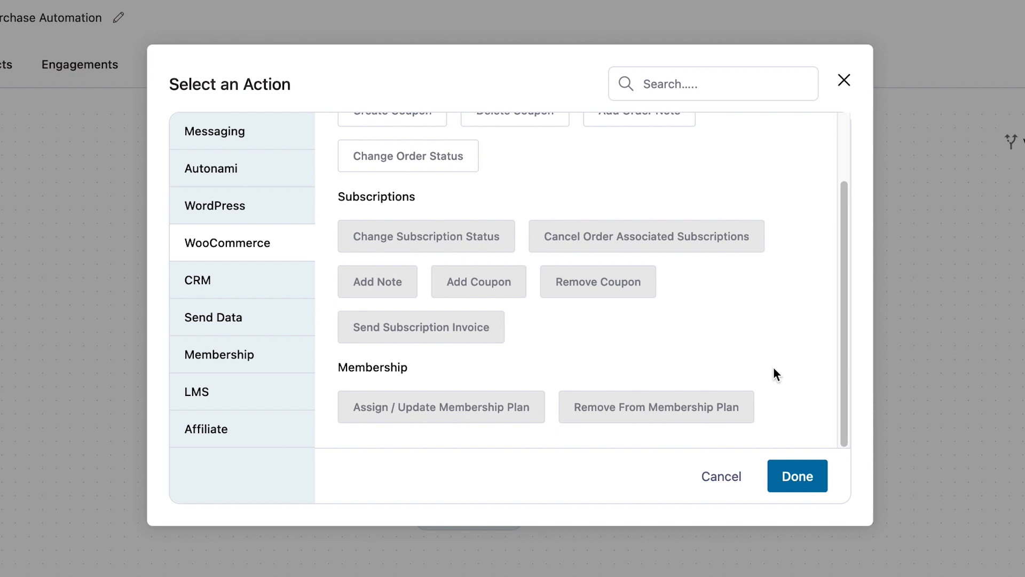
click(268, 295)
scroll(382, 280, up, 1)
scroll(383, 280, down, 2)
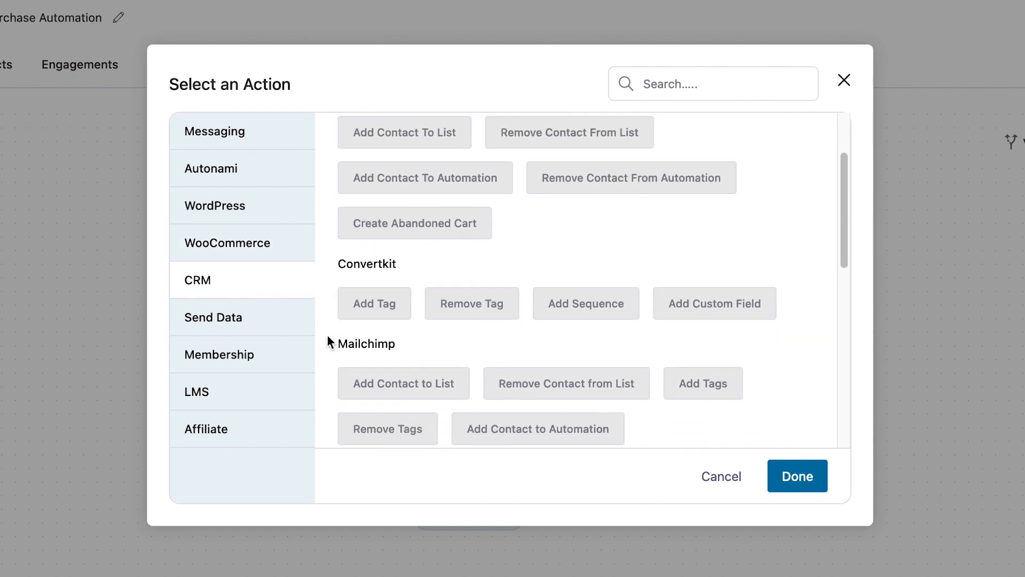
scroll(327, 337, down, 3)
scroll(326, 344, down, 4)
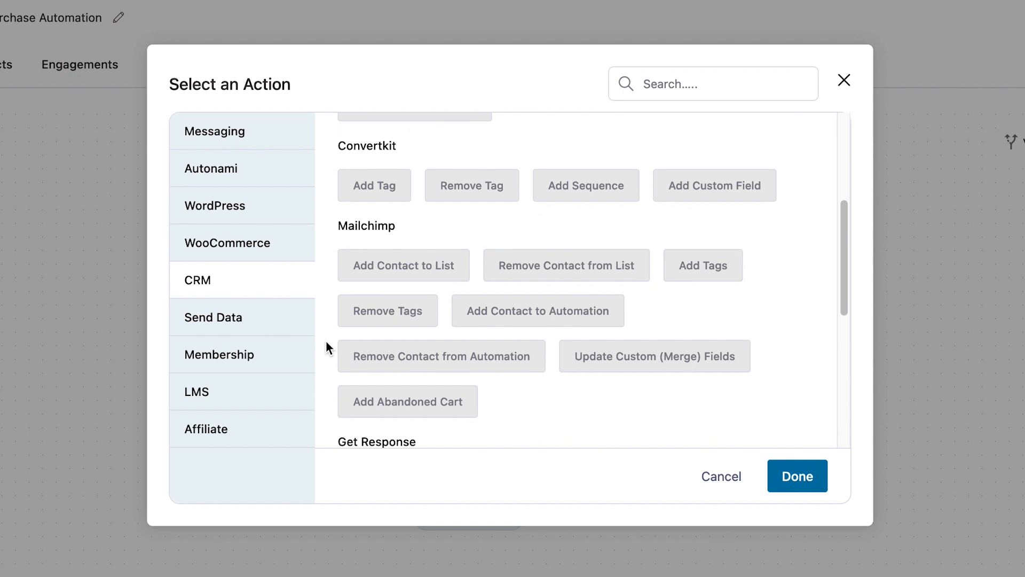
scroll(326, 343, down, 6)
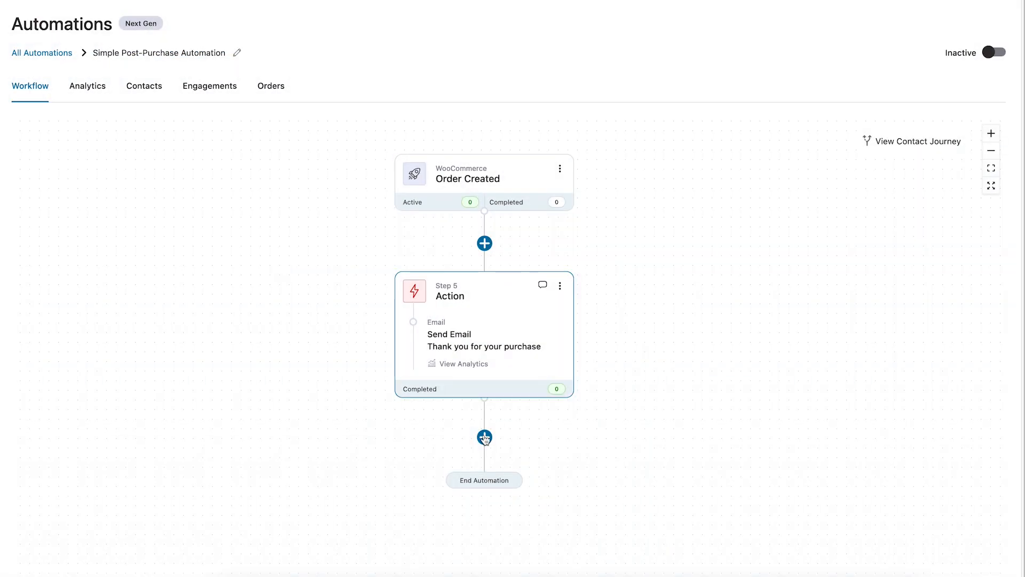
Add a Delay step after the Send Email action and enable its specific time of day and specific days of the week options
click(484, 438)
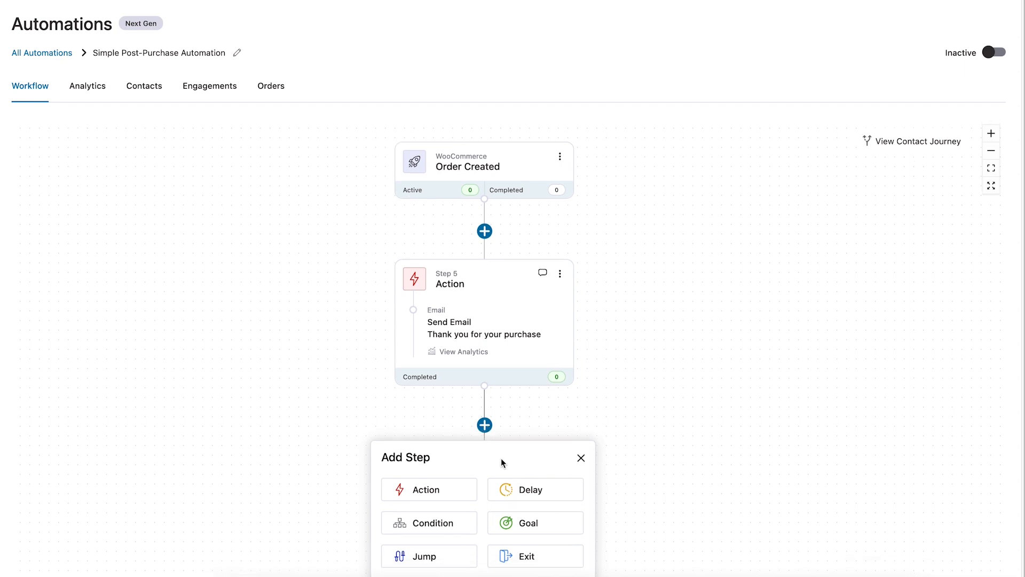
click(516, 484)
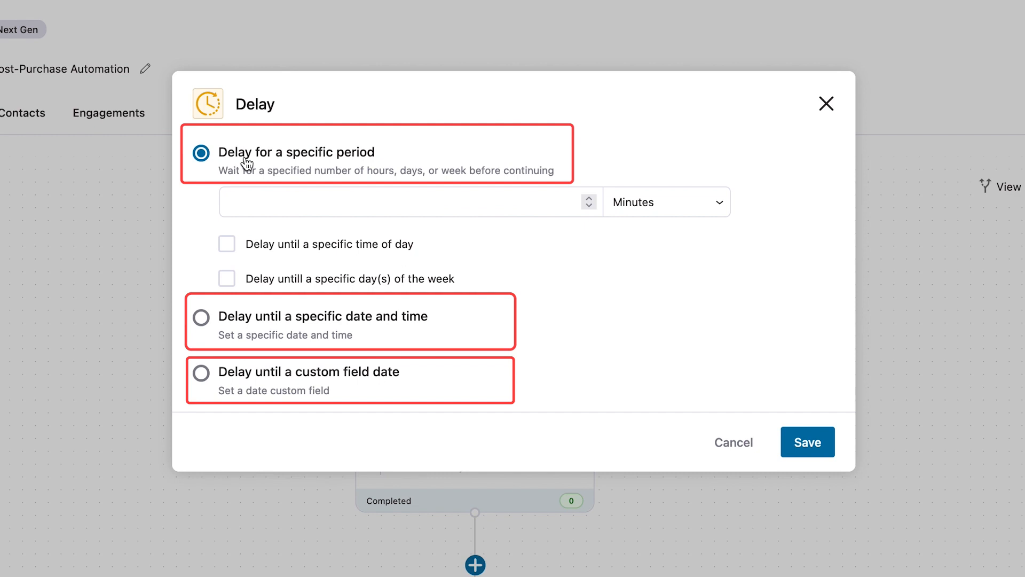
click(667, 203)
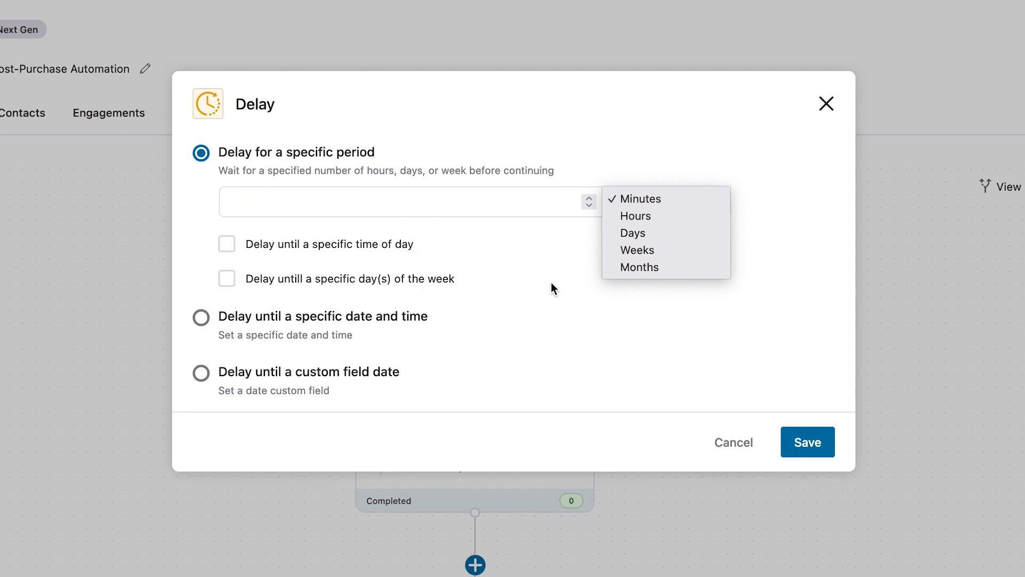
click(398, 246)
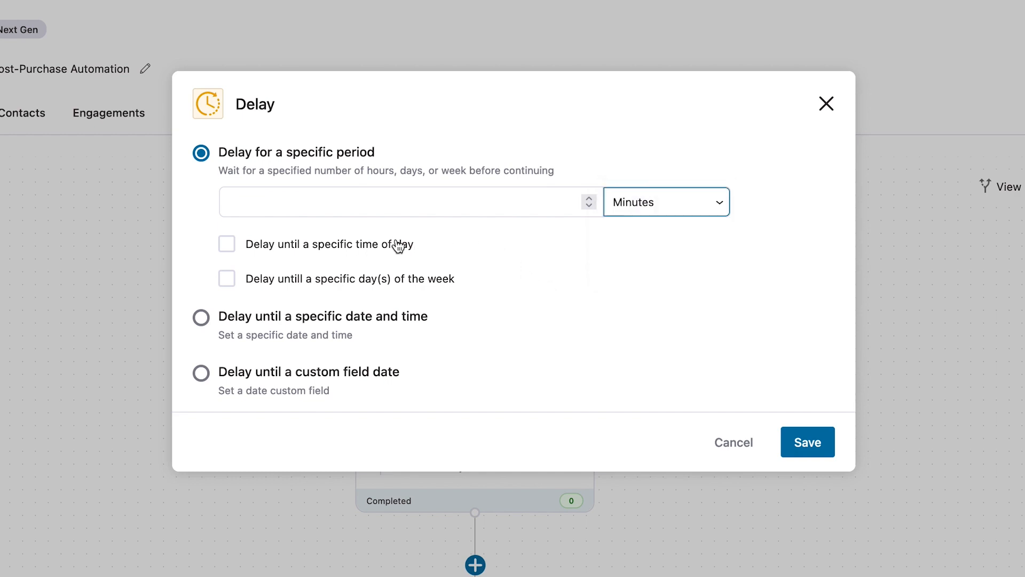
click(308, 250)
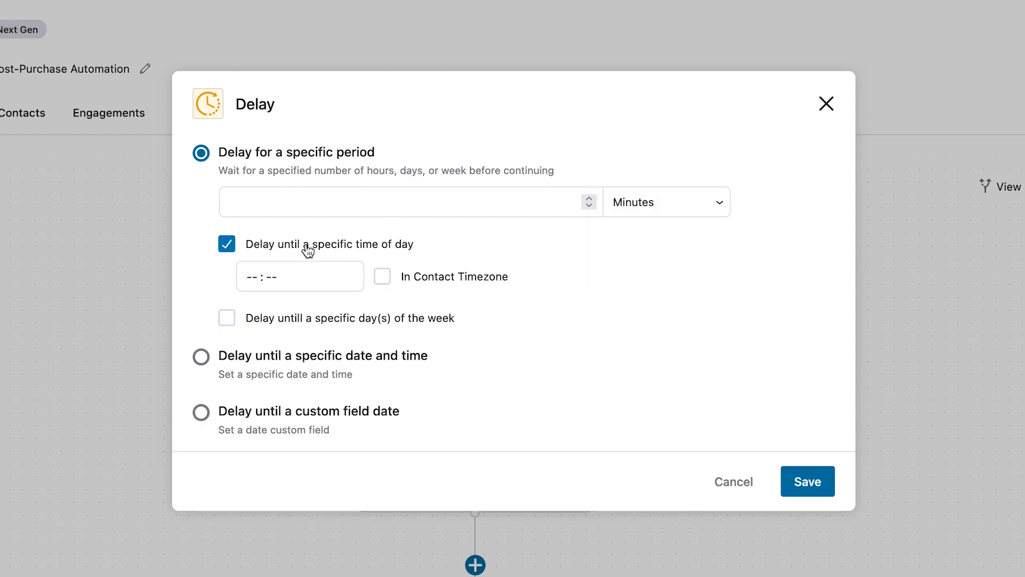
click(290, 323)
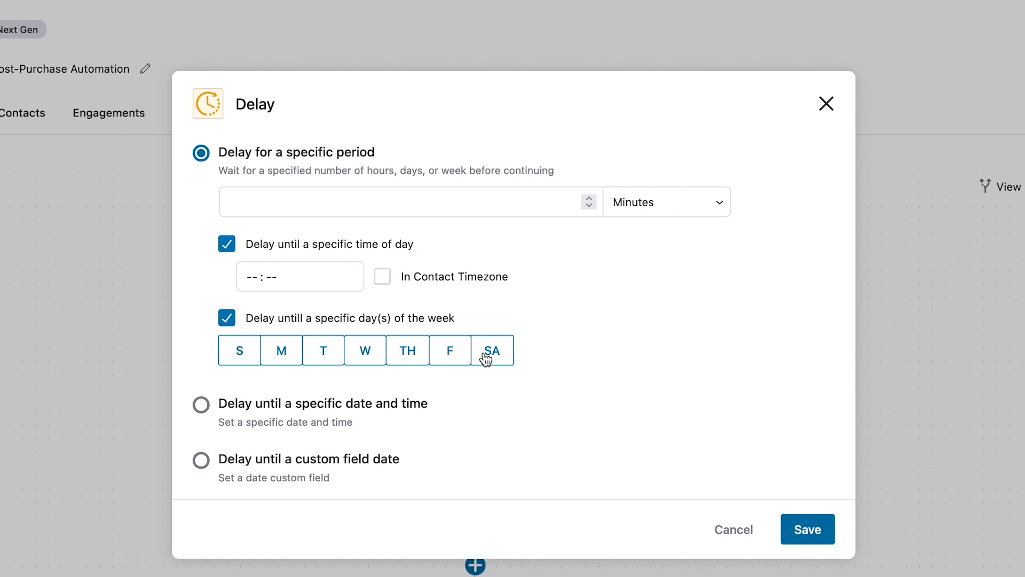
Set the delay to last until the specific date 07/01/2022 at 11:00 in the contact's timezone
click(366, 409)
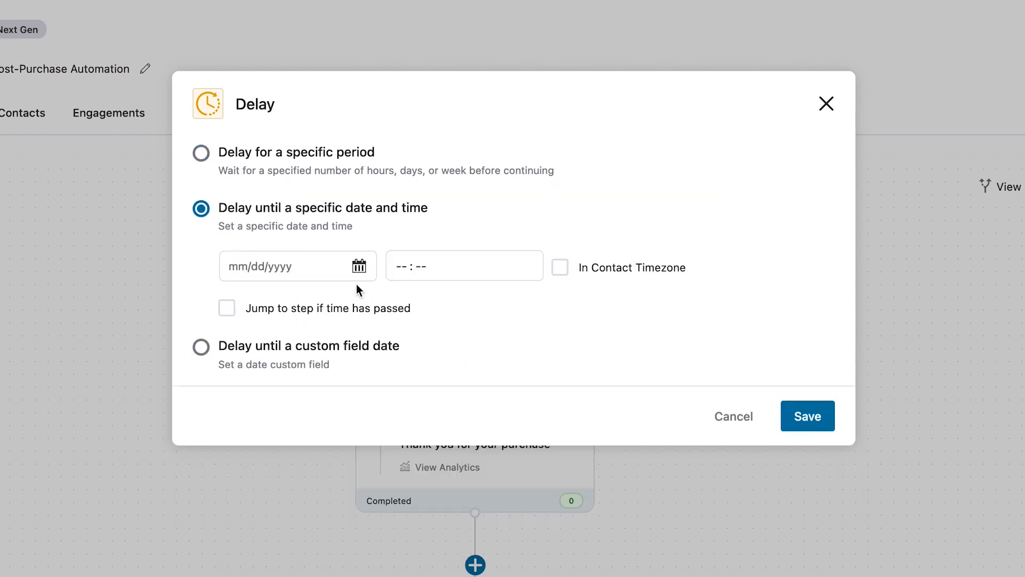
click(358, 266)
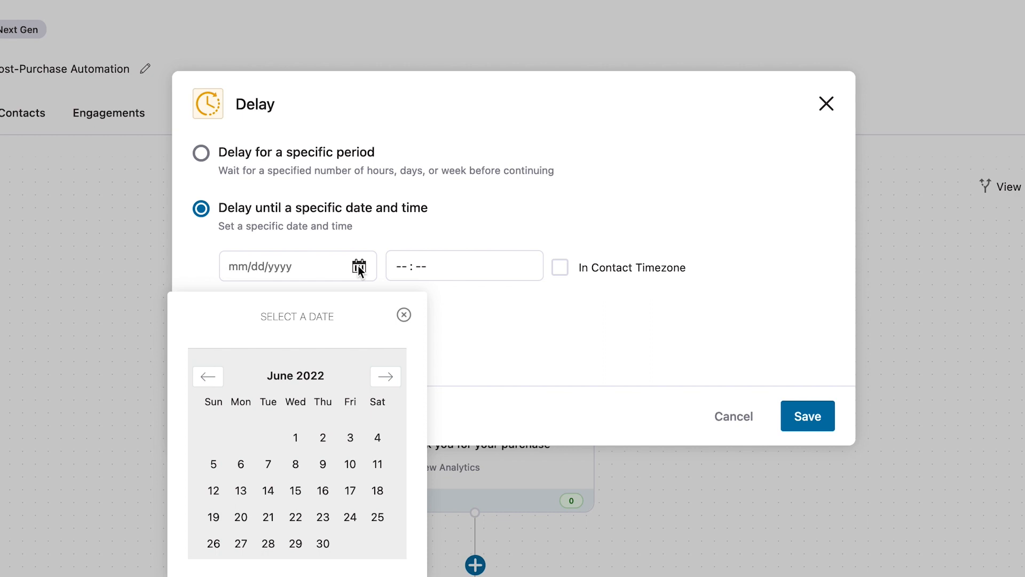
click(389, 383)
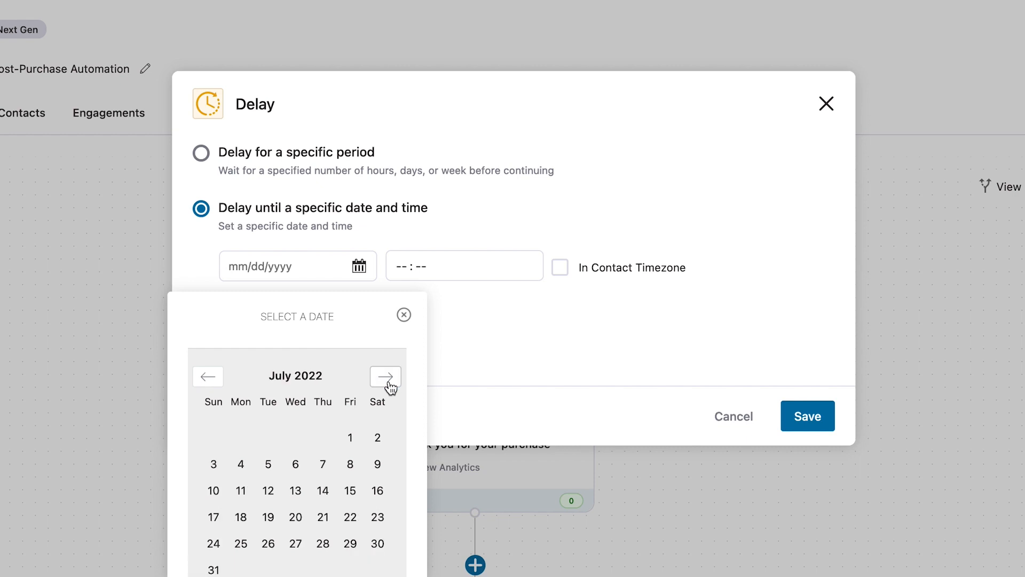
click(352, 437)
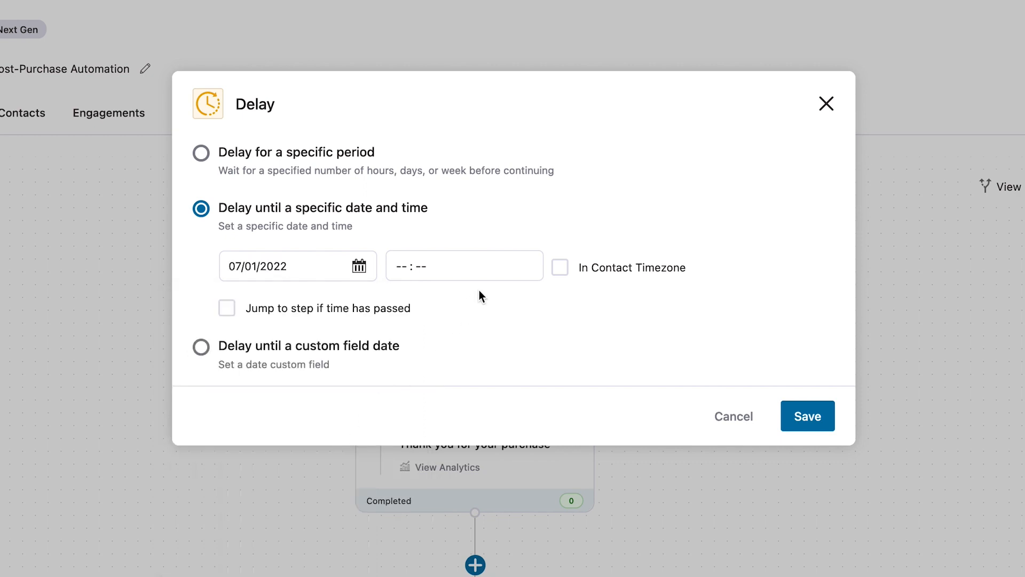
click(463, 268)
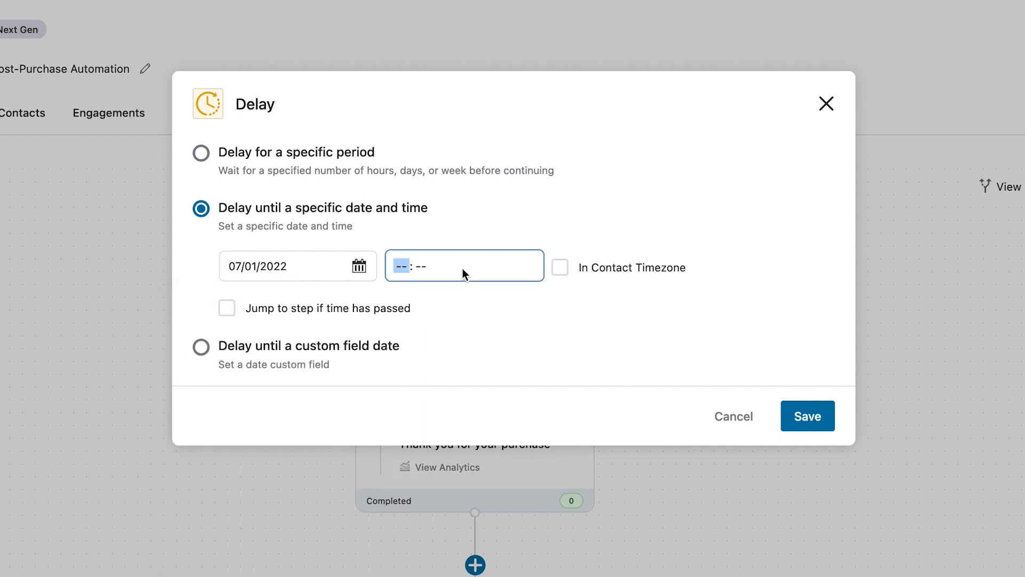
text(11 : )
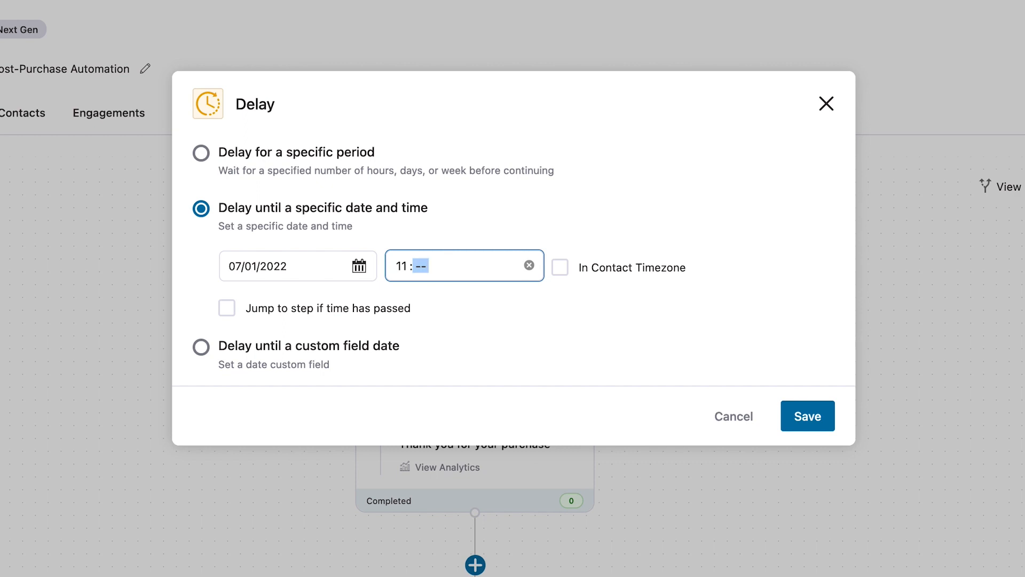
text(00)
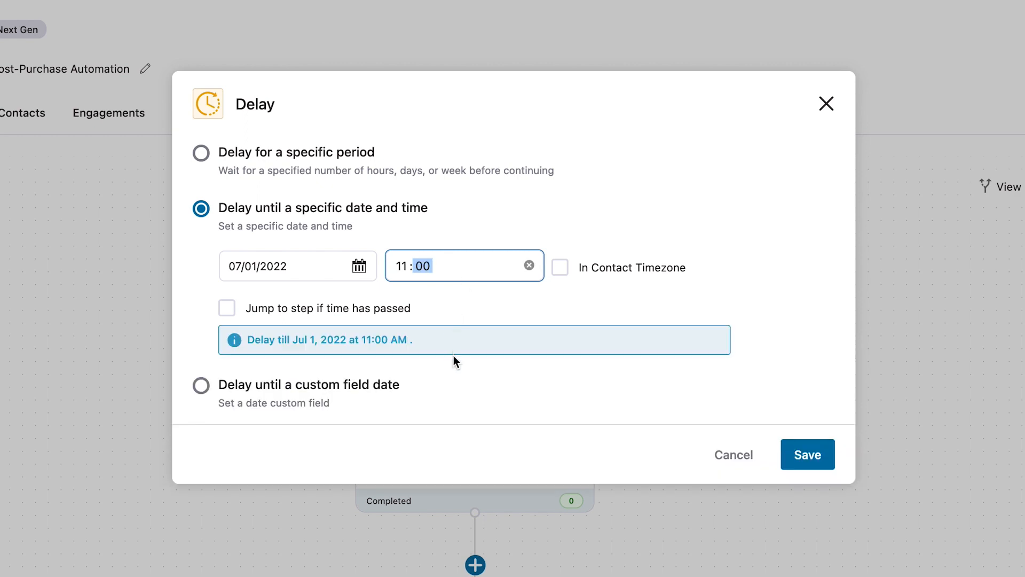
click(505, 361)
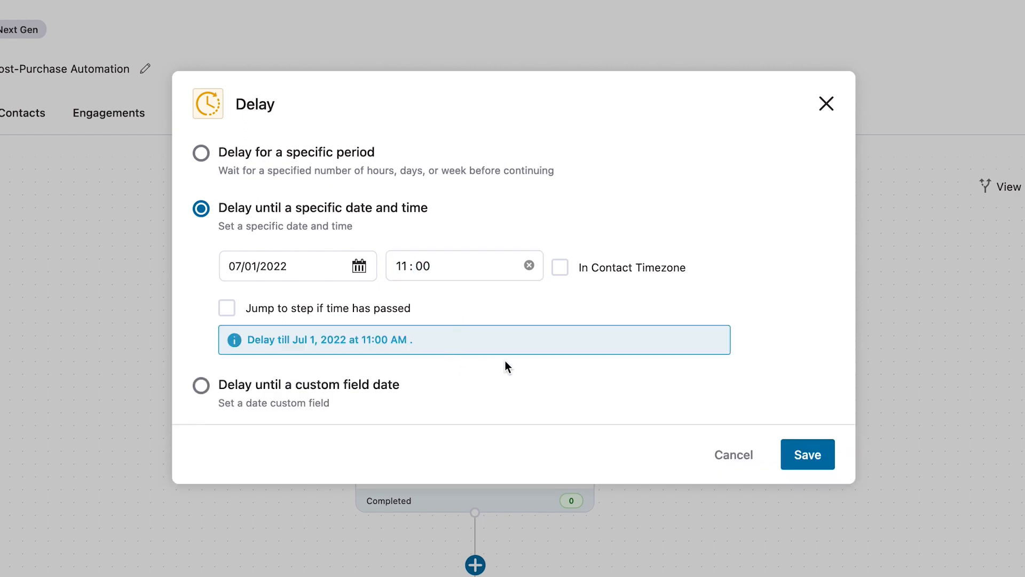
click(560, 268)
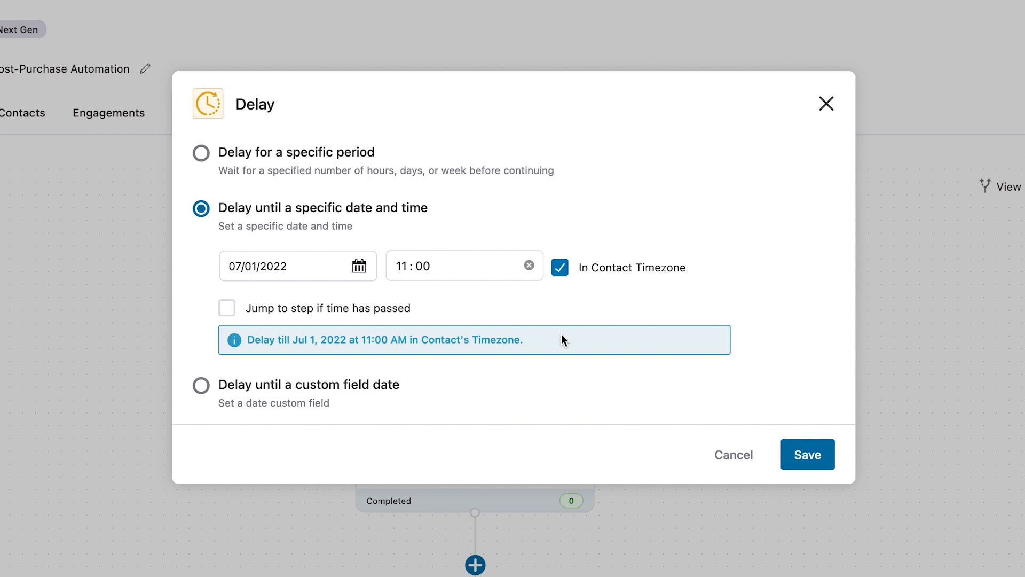
Set the delay to a custom field date using My date custom field, Day & Month, at 11:00 in the contact's timezone
click(201, 385)
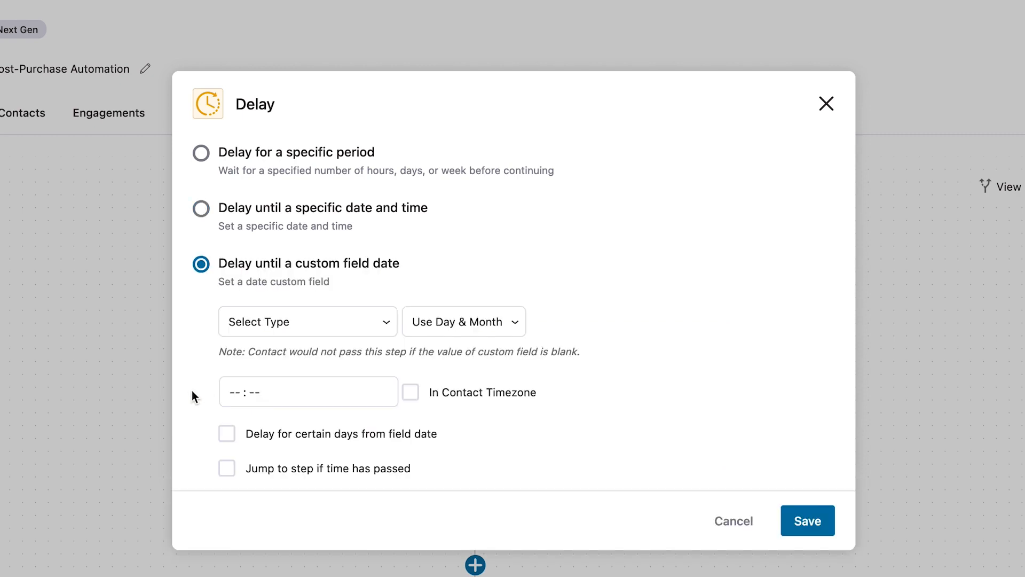
click(339, 324)
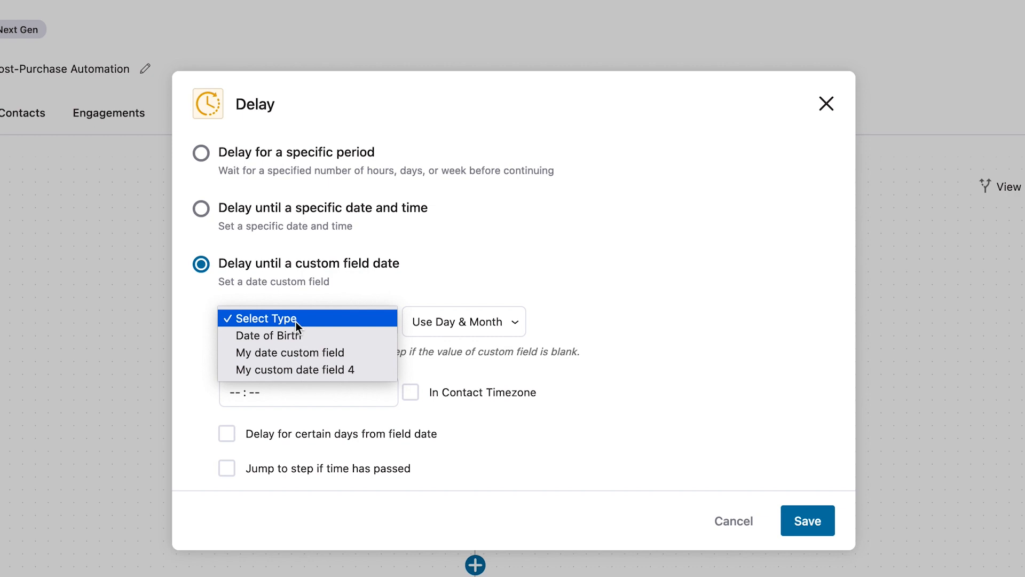
click(298, 352)
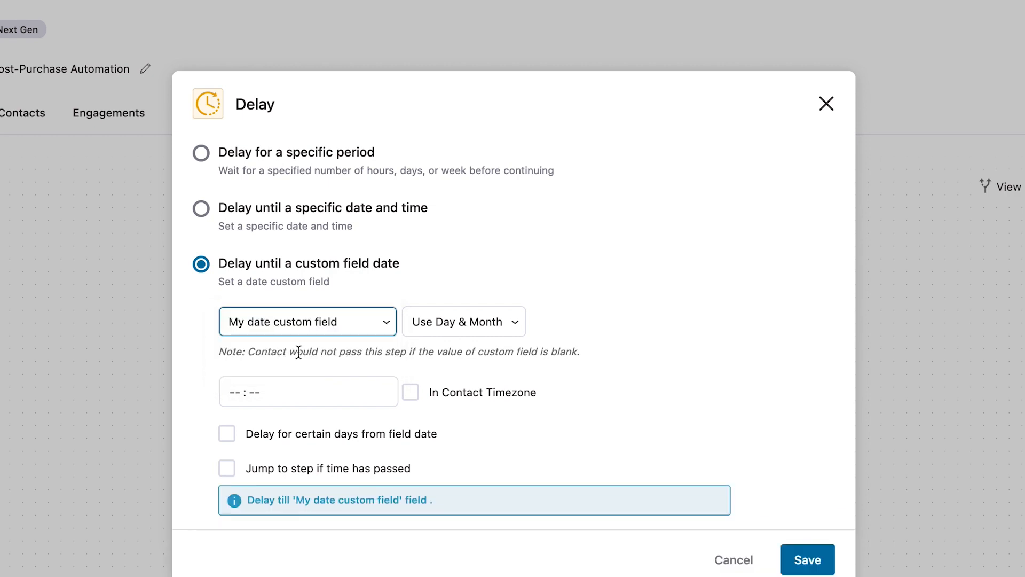
click(516, 336)
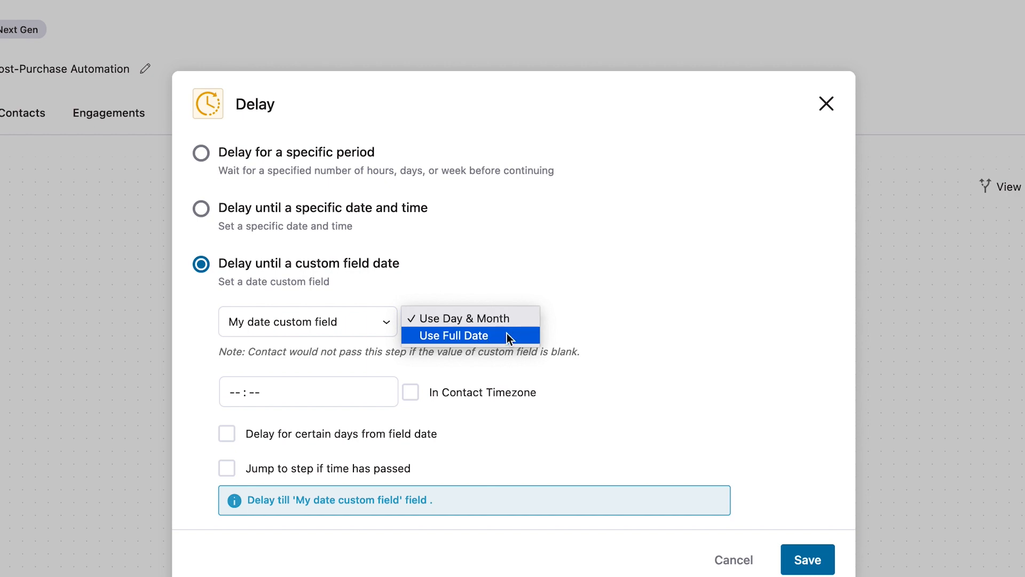
click(509, 323)
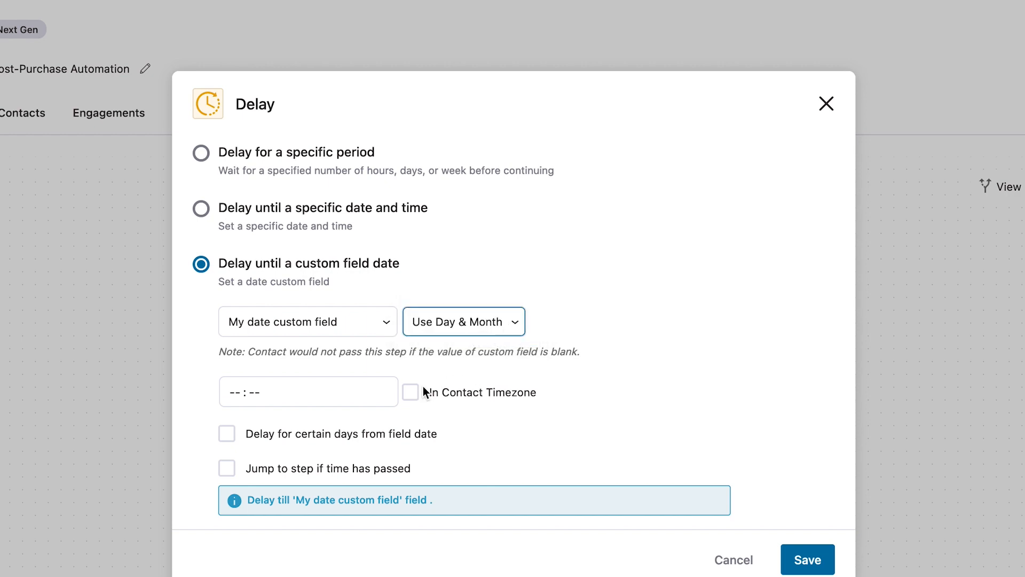
click(234, 393)
text(11 : 00)
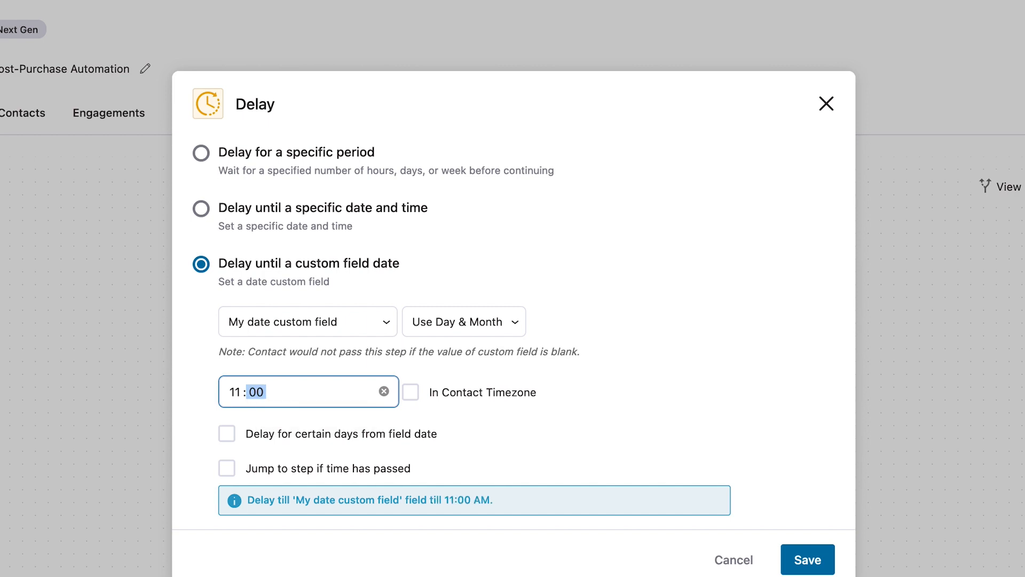
click(590, 366)
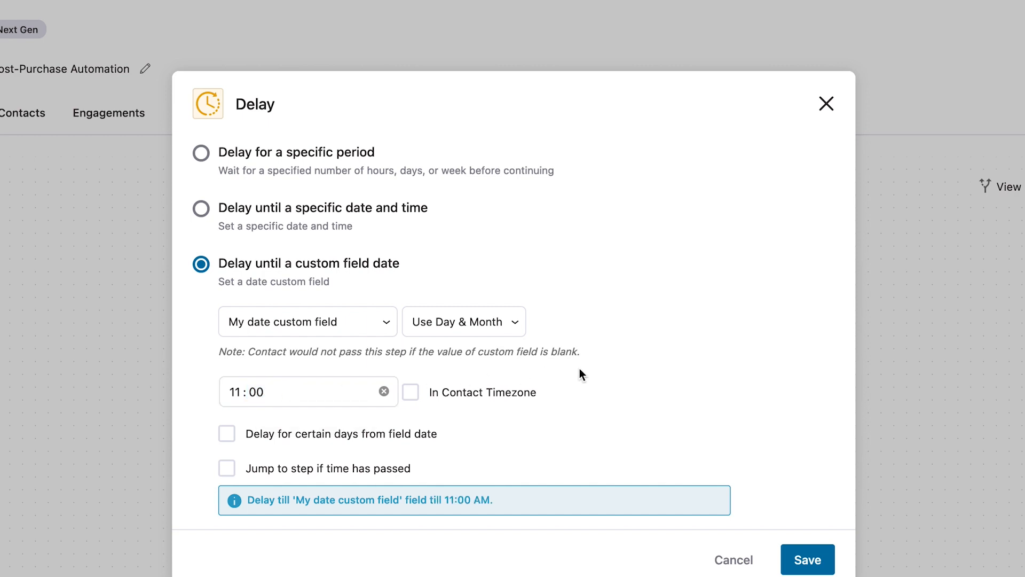
click(418, 400)
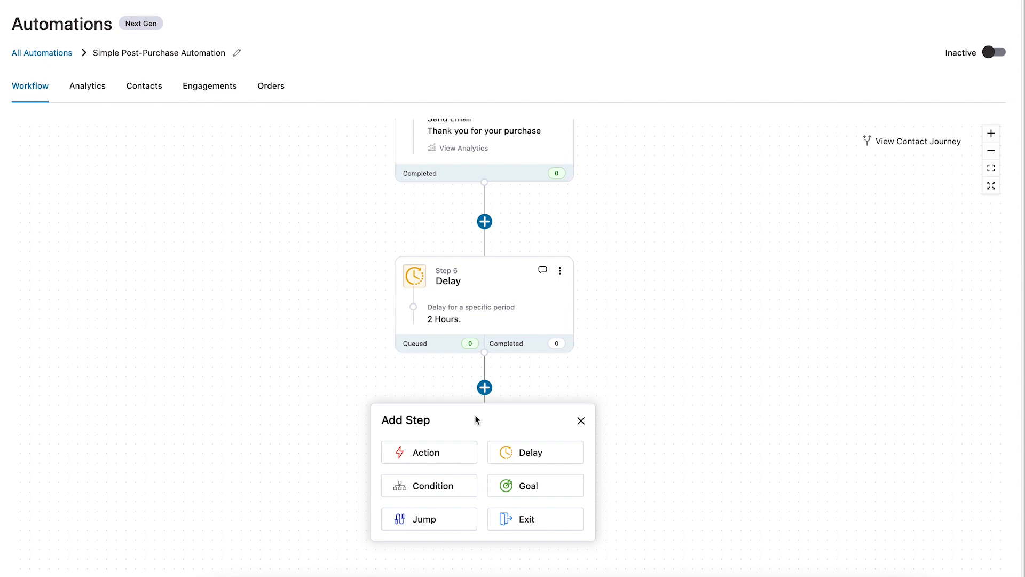
Add a Condition step after the 2 Hours delay and review the conditions available in the Order group
click(454, 486)
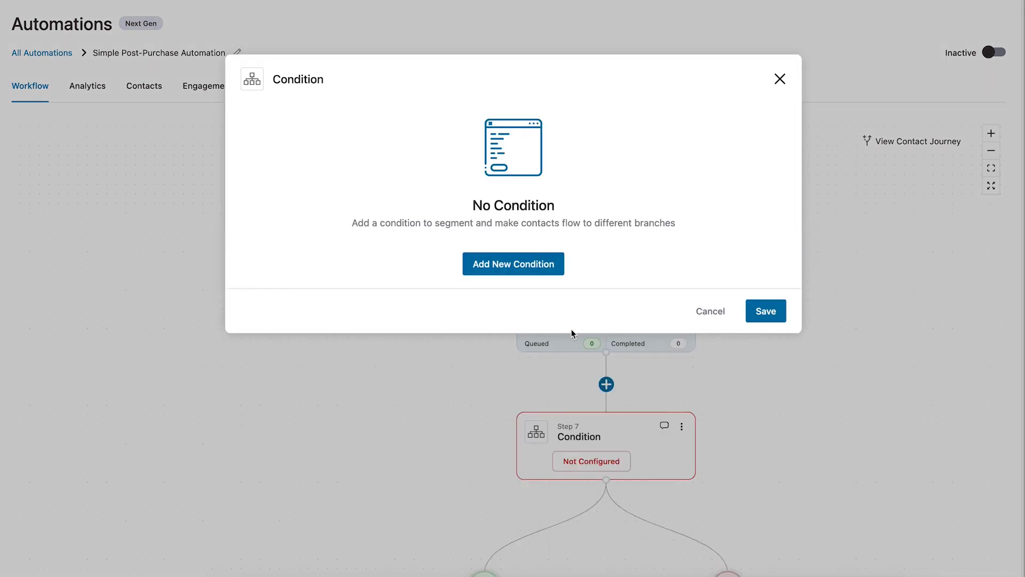
click(526, 270)
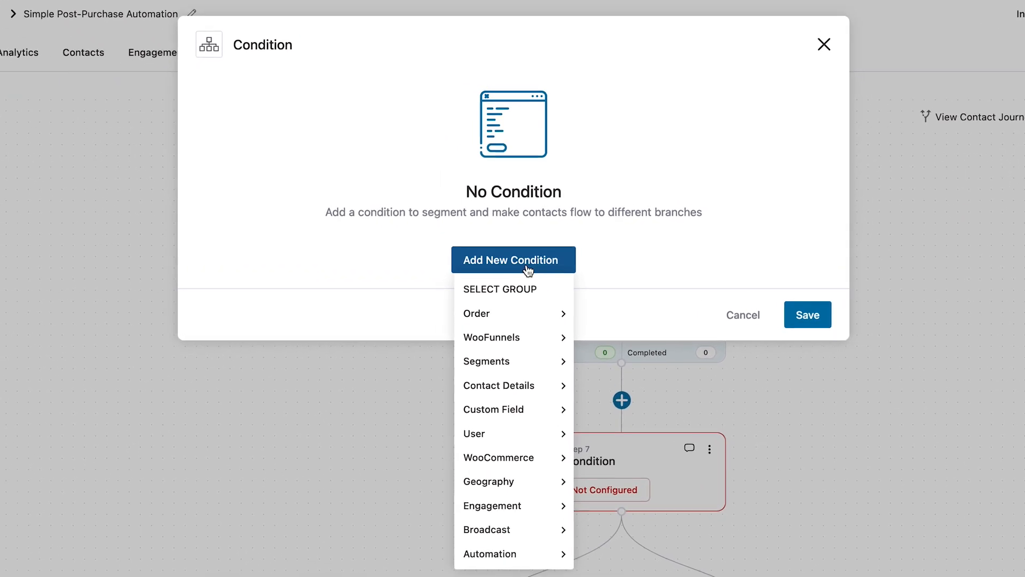
click(548, 317)
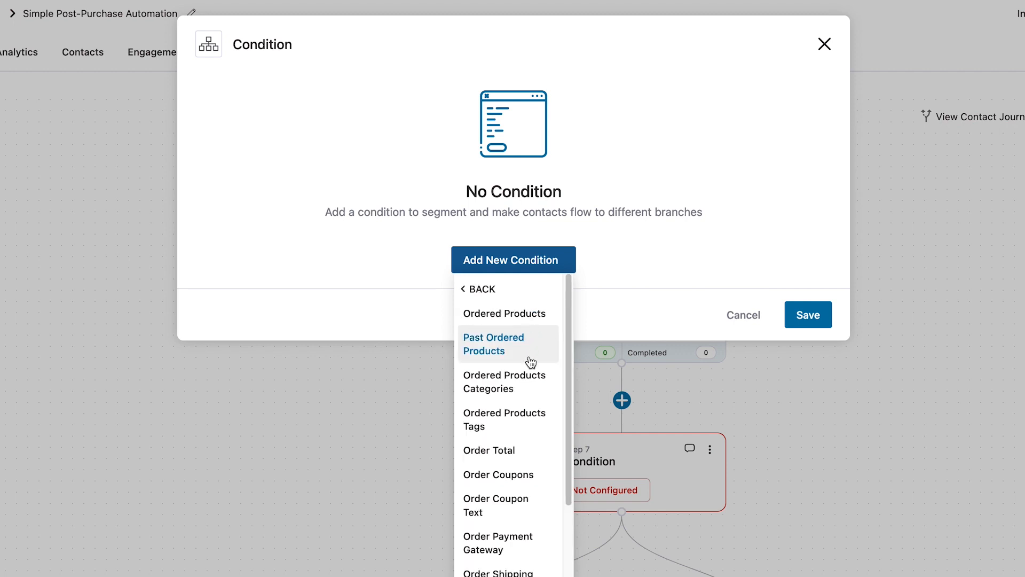
scroll(531, 381, down, 1)
scroll(531, 382, down, 2)
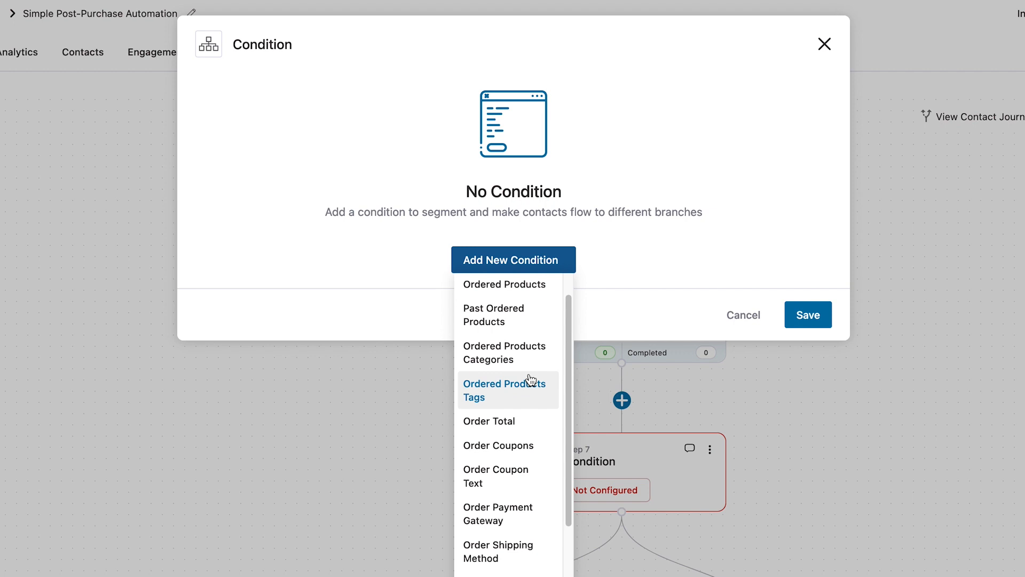
scroll(528, 387, down, 4)
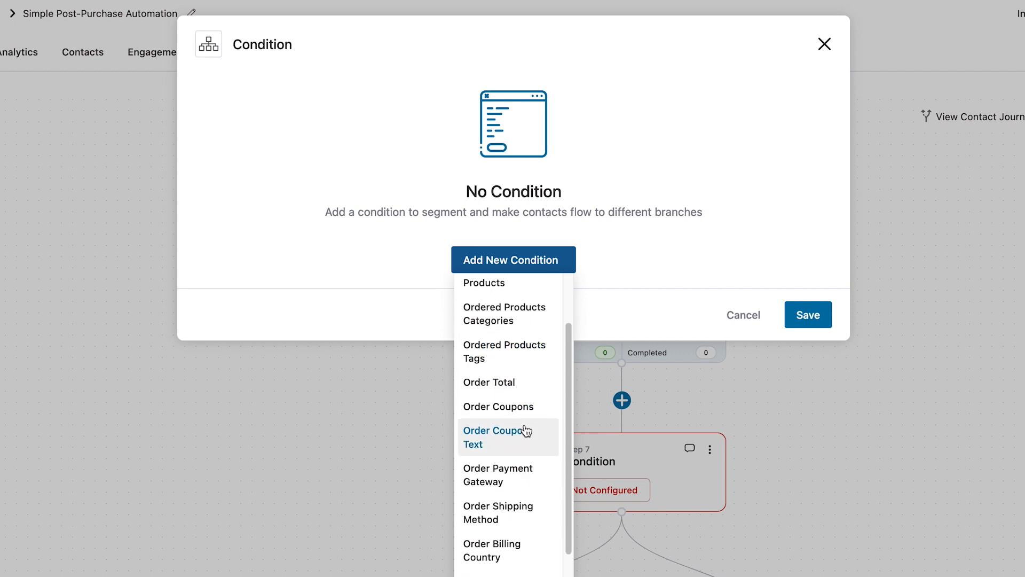
scroll(525, 443, down, 5)
scroll(524, 447, down, 5)
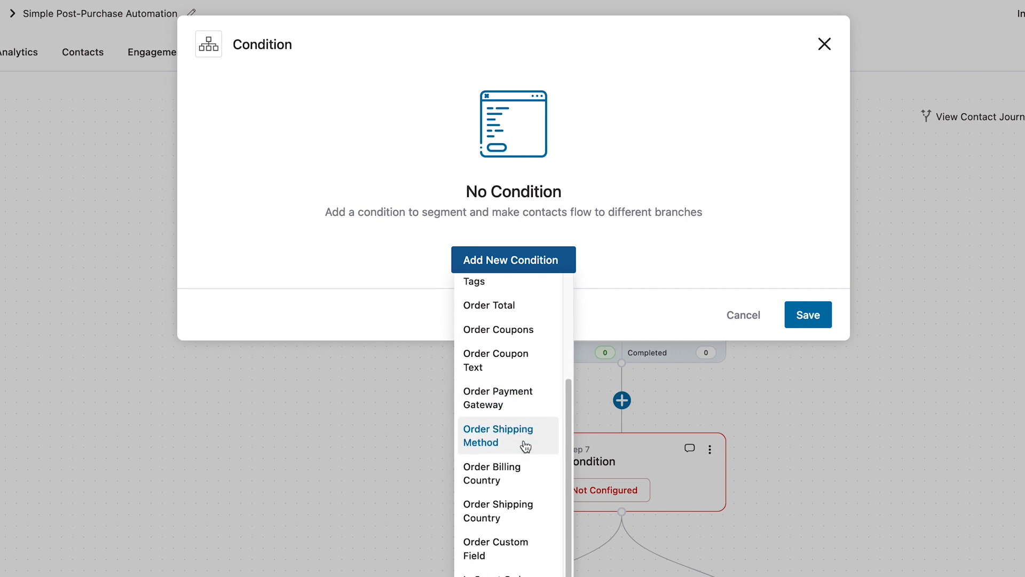
scroll(521, 443, up, 10)
click(488, 291)
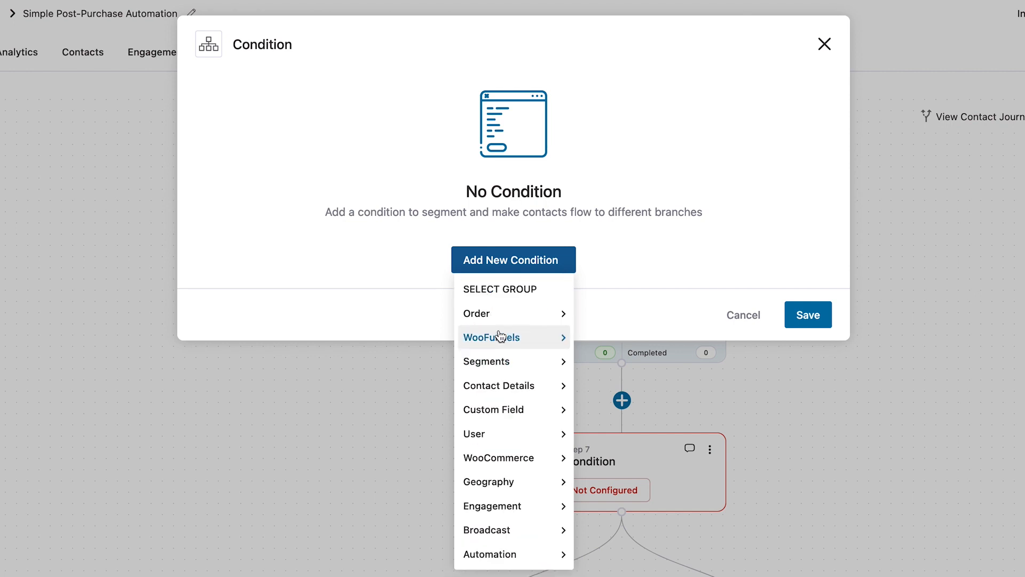
Review the conditions available in the WooFunnels, Segments and WooCommerce groups
click(502, 337)
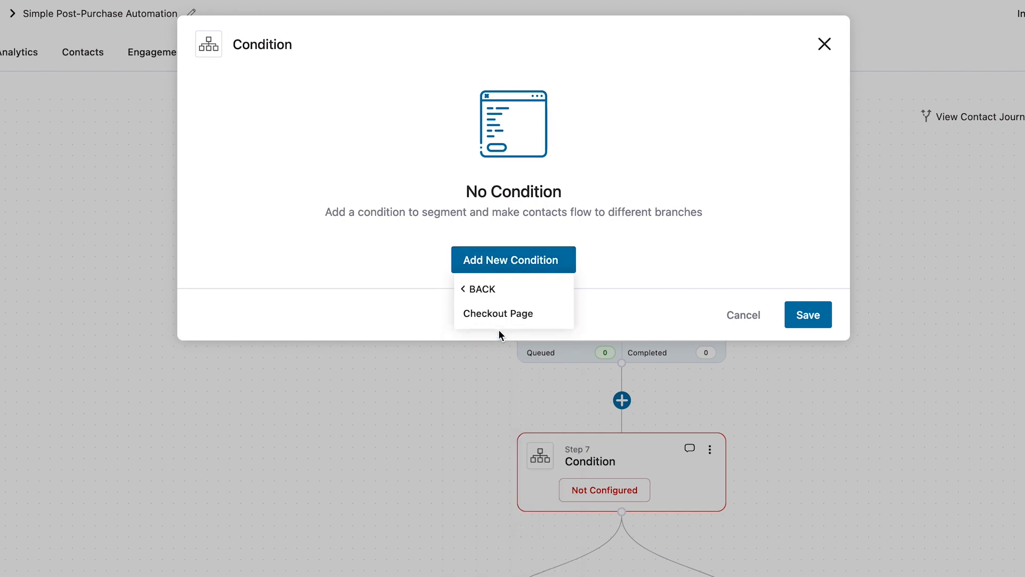
click(500, 292)
click(499, 365)
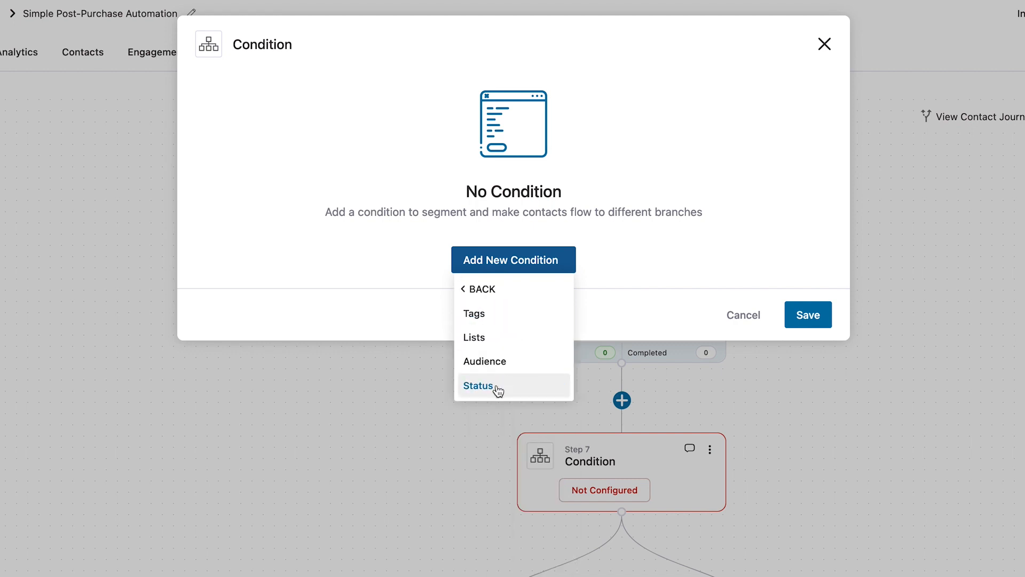
click(498, 293)
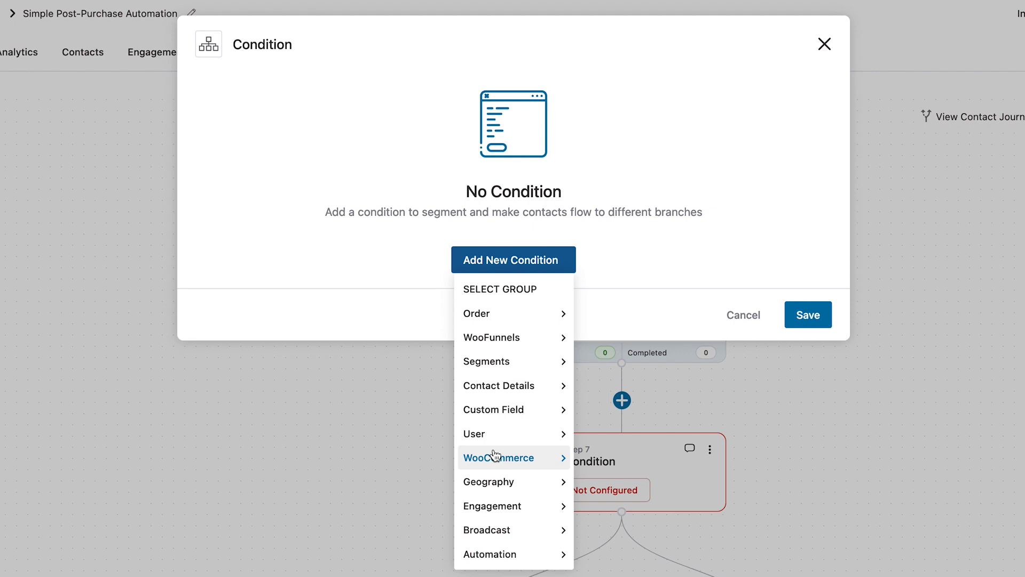
click(524, 464)
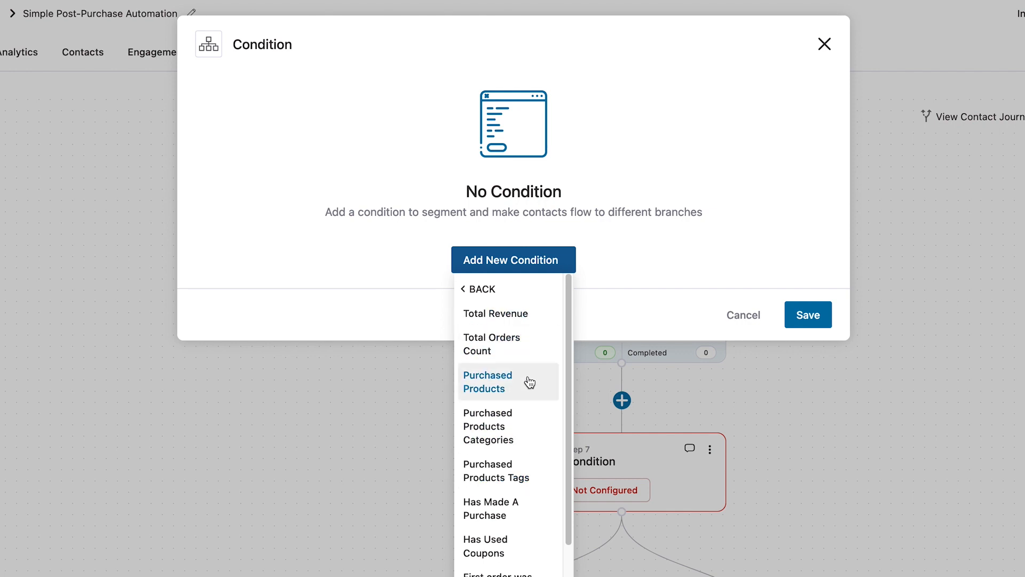
scroll(531, 383, down, 2)
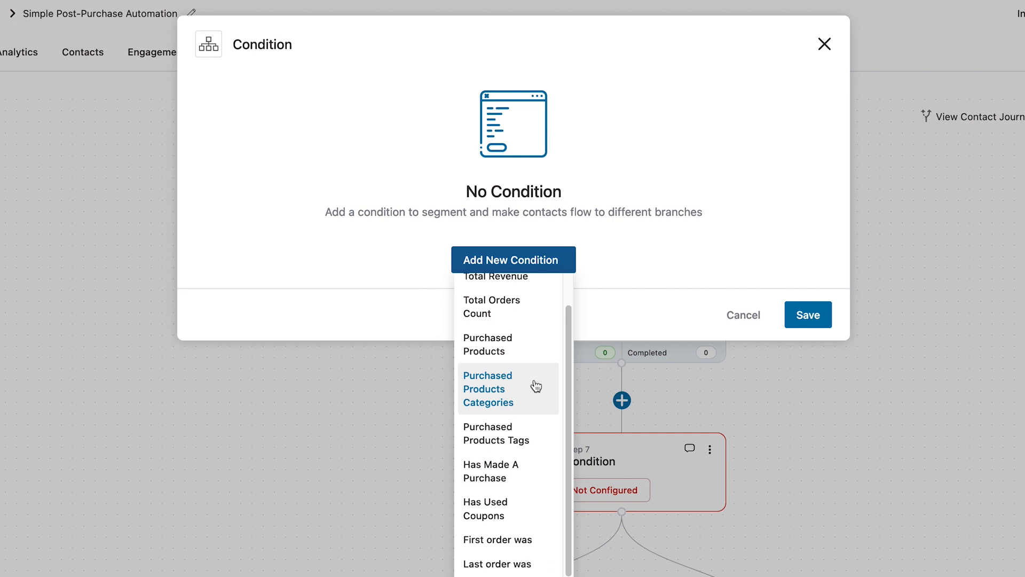
scroll(536, 387, down, 1)
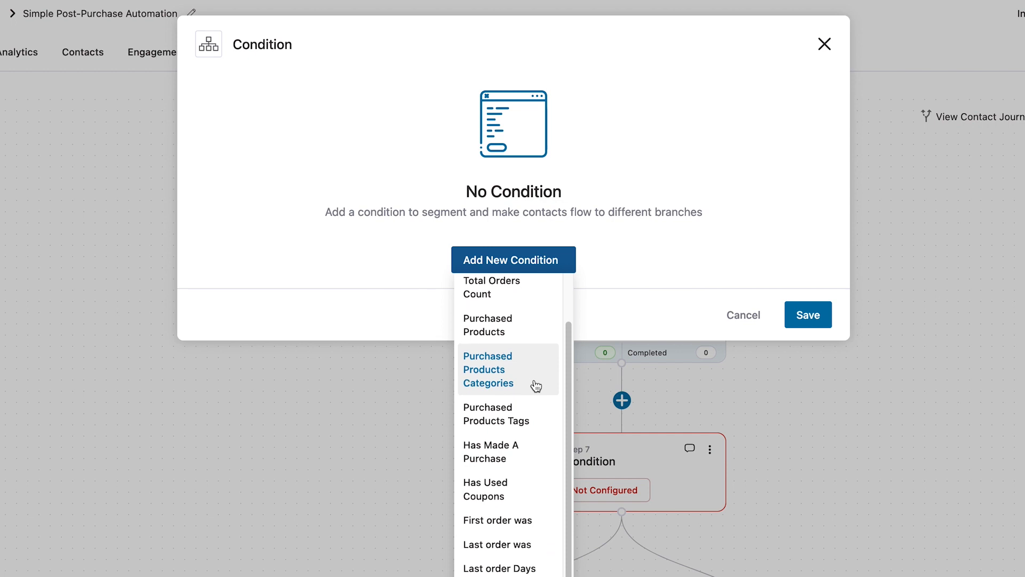
scroll(536, 387, down, 1)
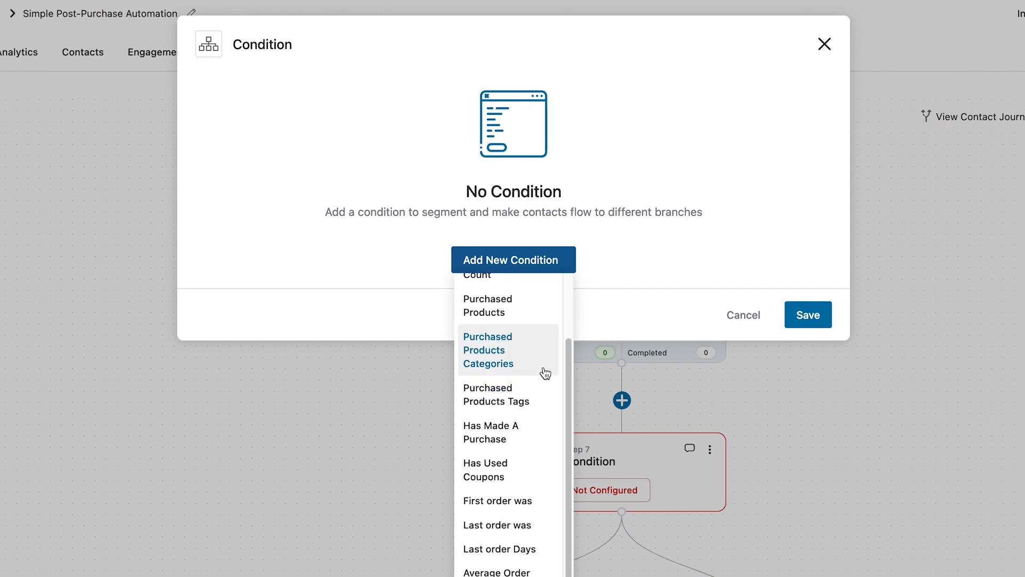
scroll(545, 373, down, 2)
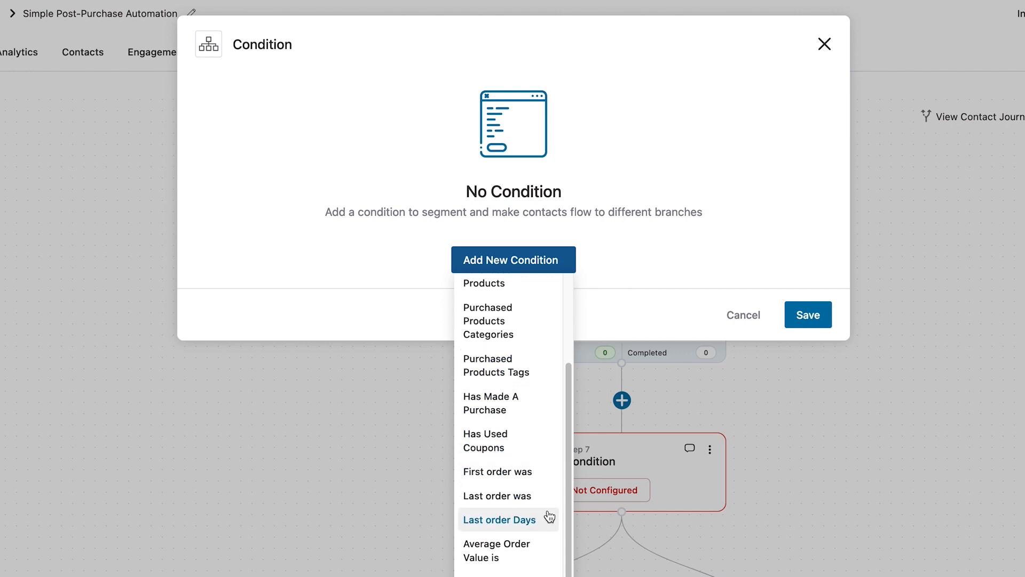
scroll(534, 451, up, 5)
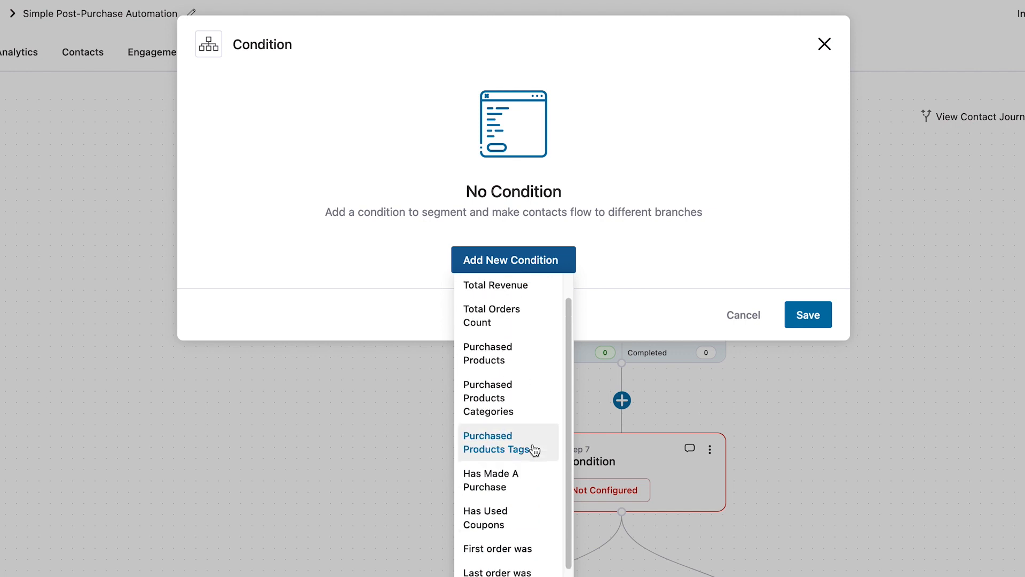
scroll(535, 452, up, 2)
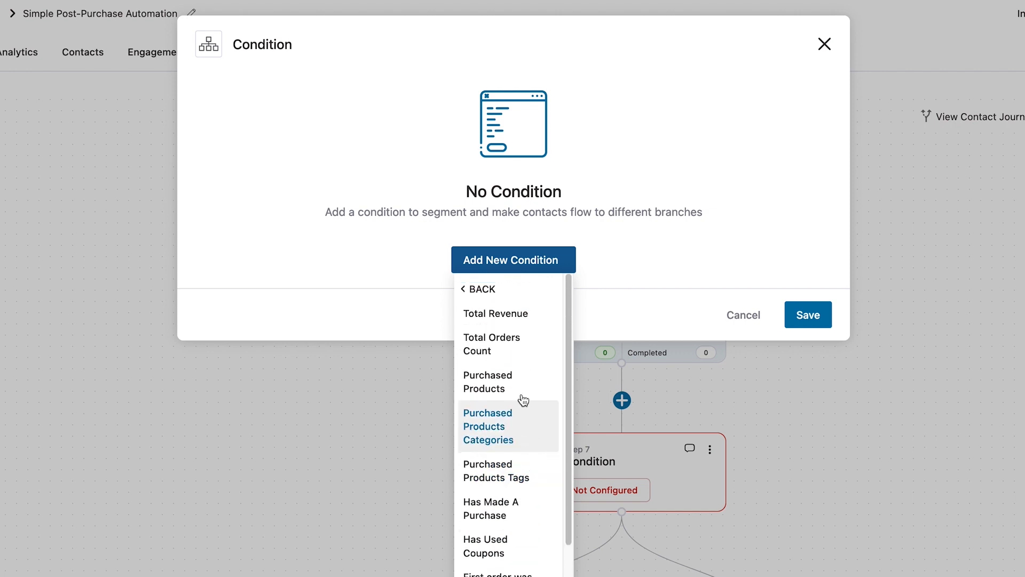
click(501, 292)
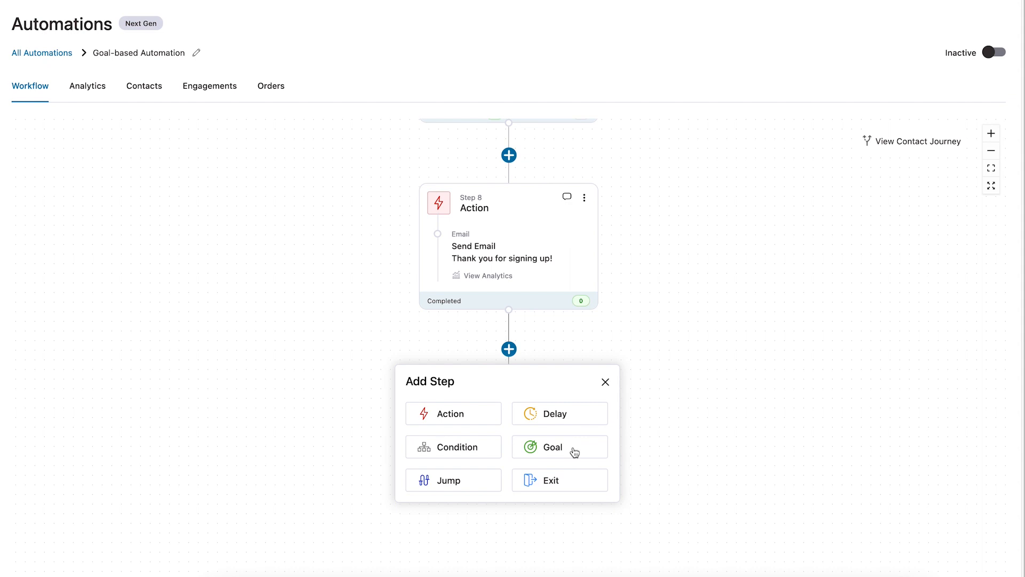
Add a Goal step after the "Thank you for signing up!" email and select the WooCommerce Order Created goal
click(575, 453)
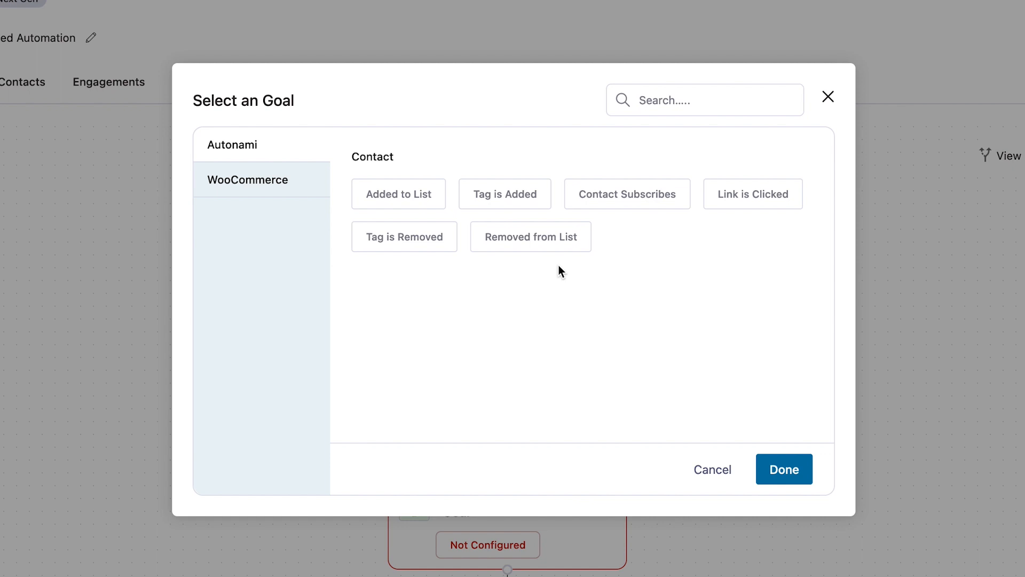
click(660, 210)
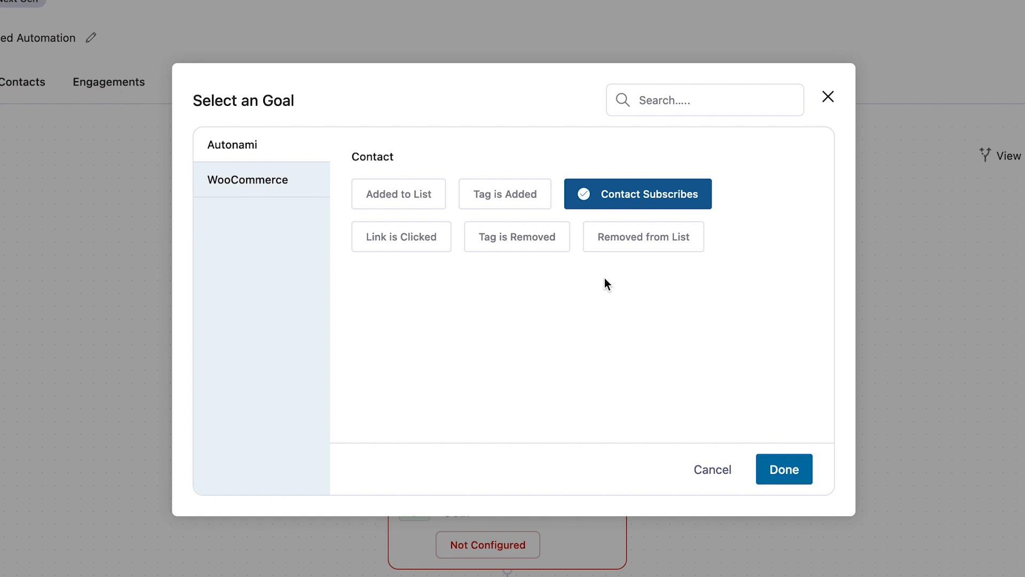
click(426, 252)
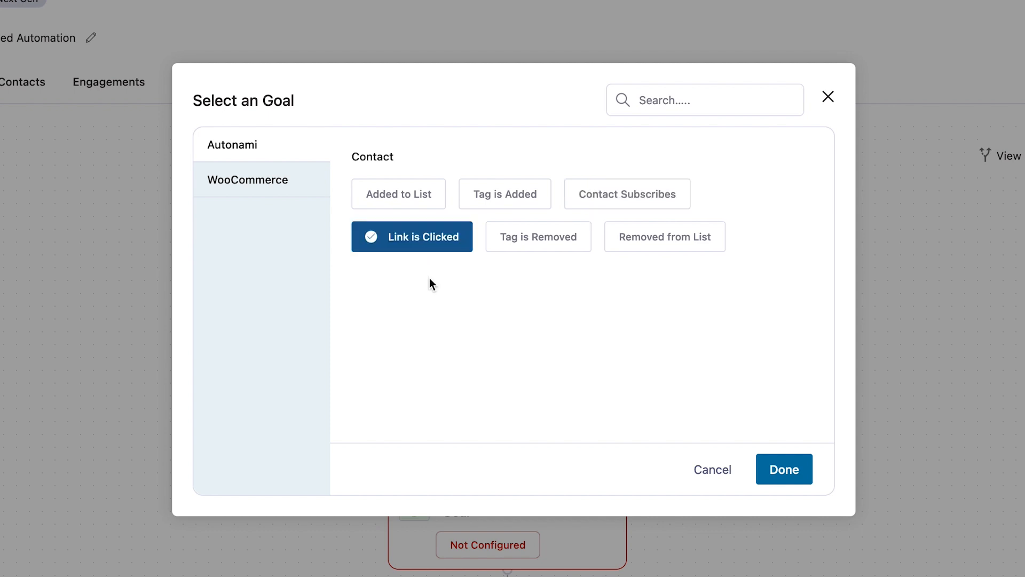
double_click(277, 197)
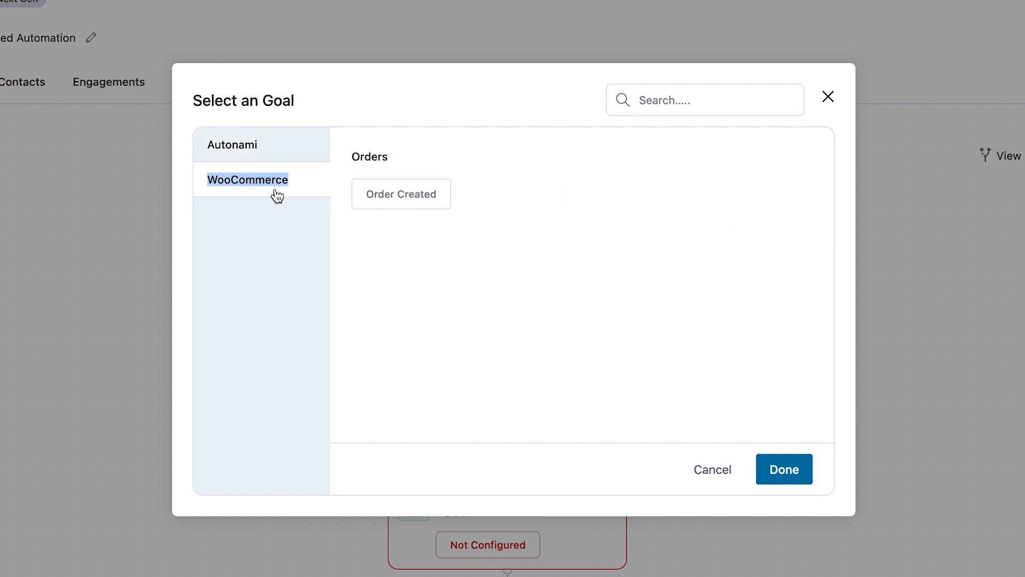
click(279, 198)
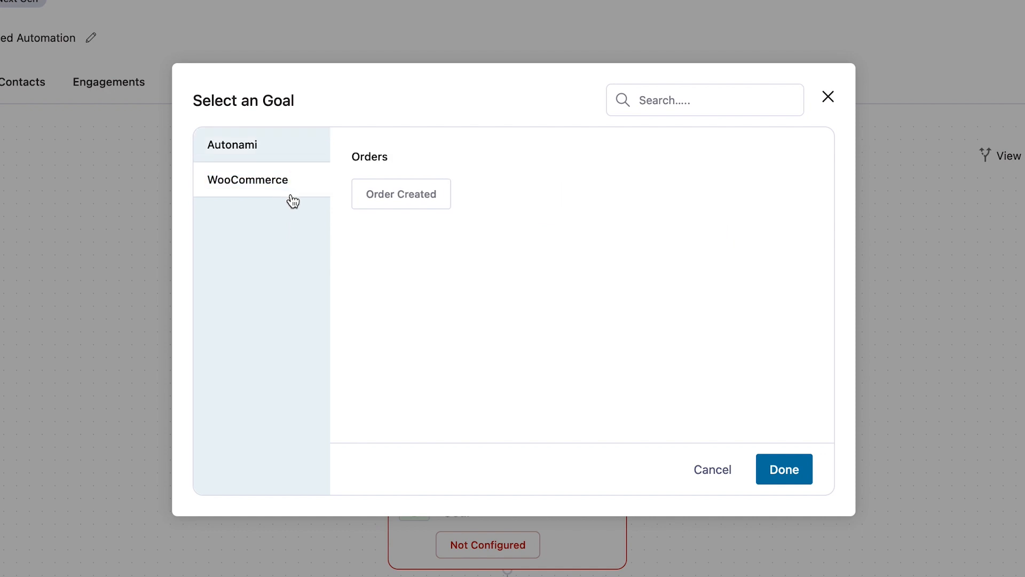
click(404, 204)
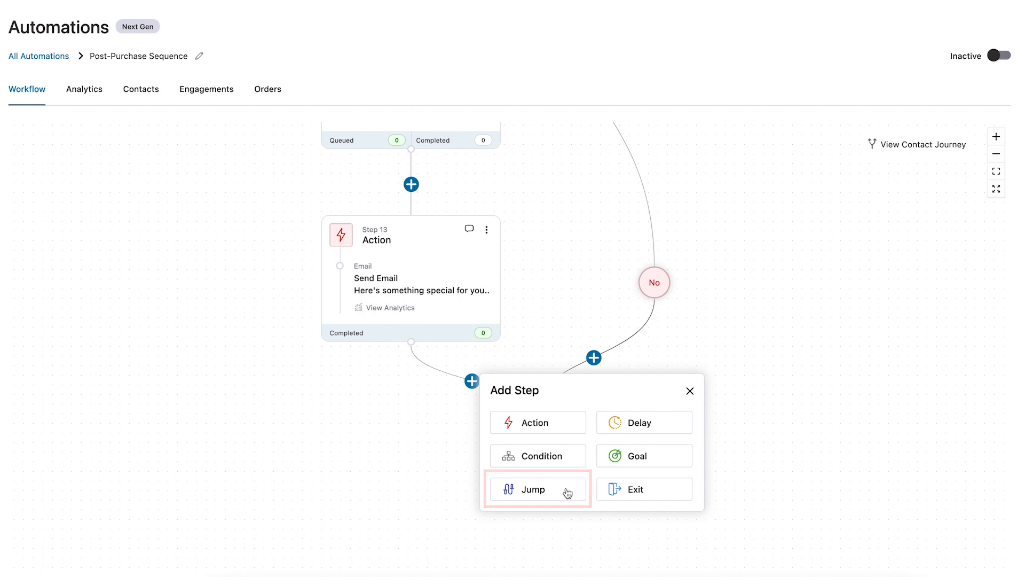
Add a Jump step on the No branch that jumps to Step 12 : Conditional and save it
click(567, 491)
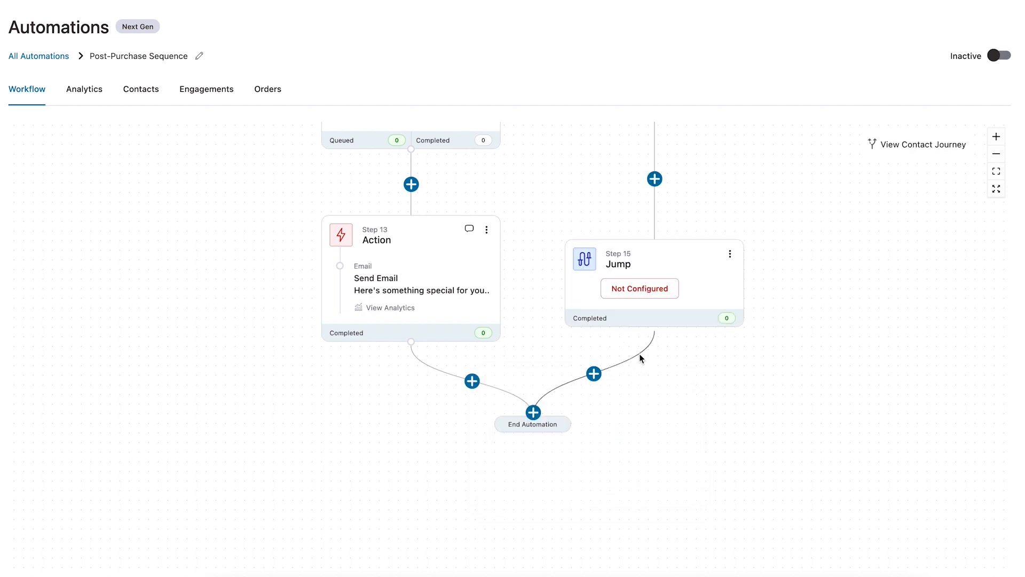
click(651, 291)
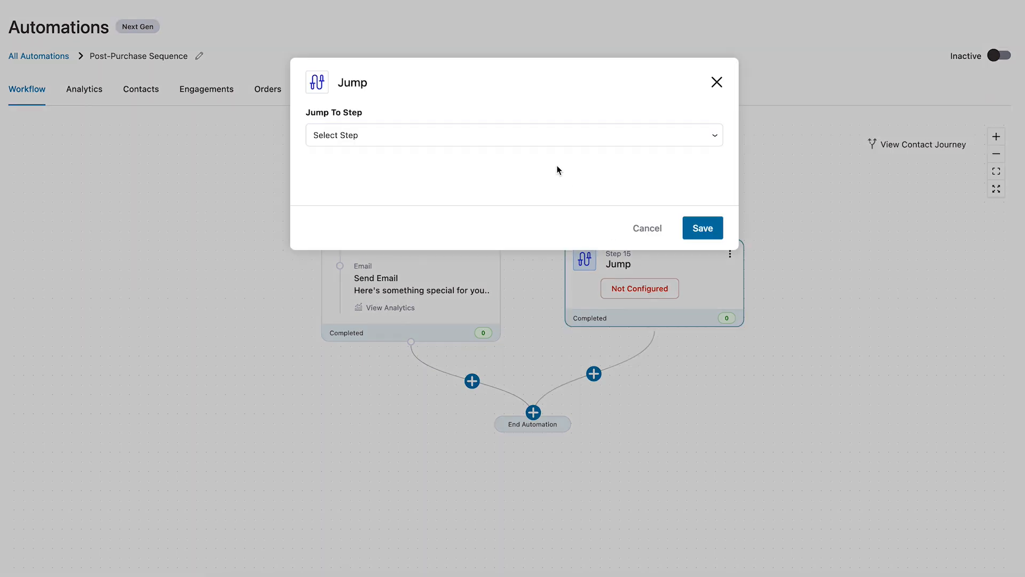
click(535, 135)
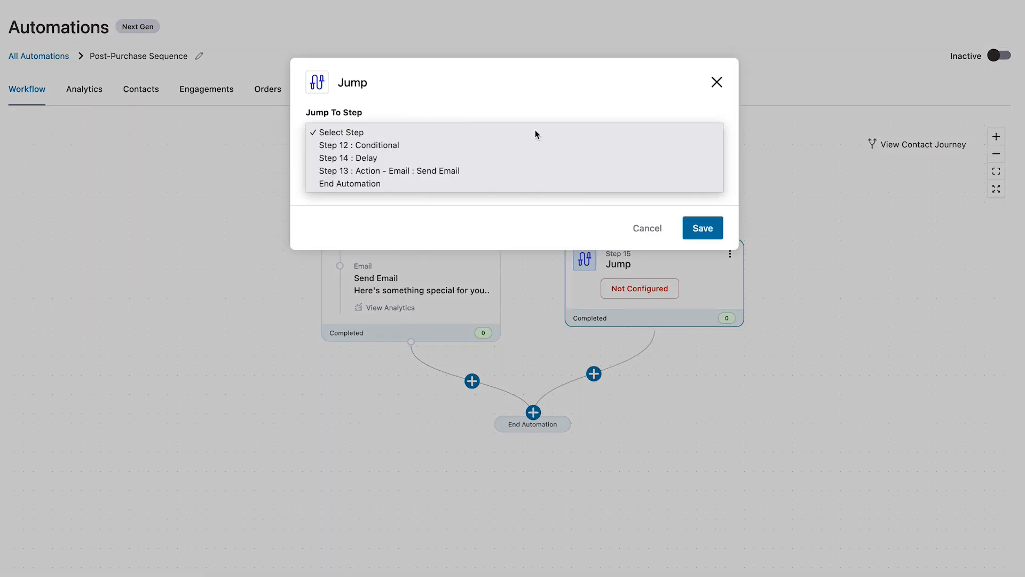
click(426, 145)
click(709, 231)
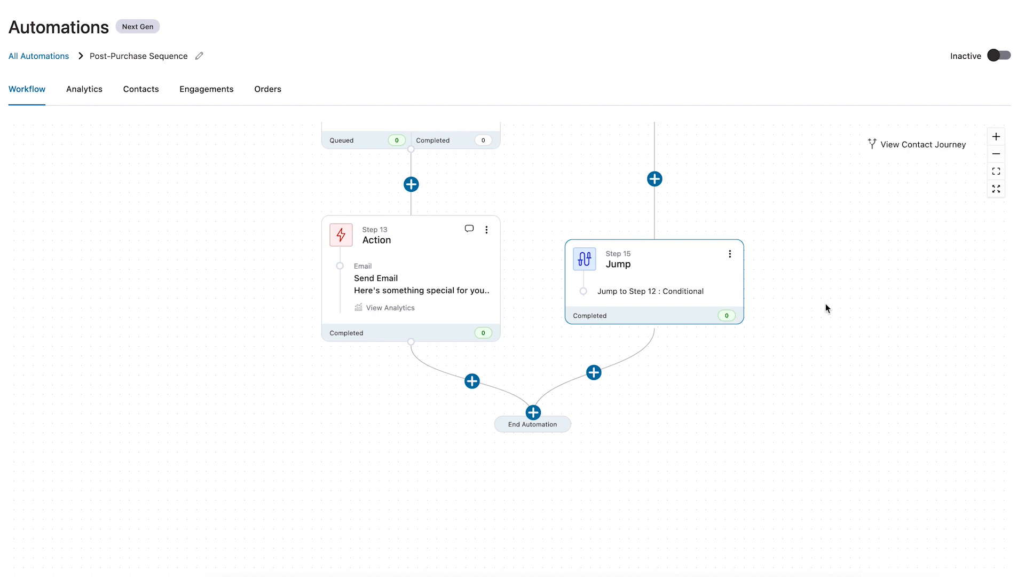
scroll(826, 303, up, 1)
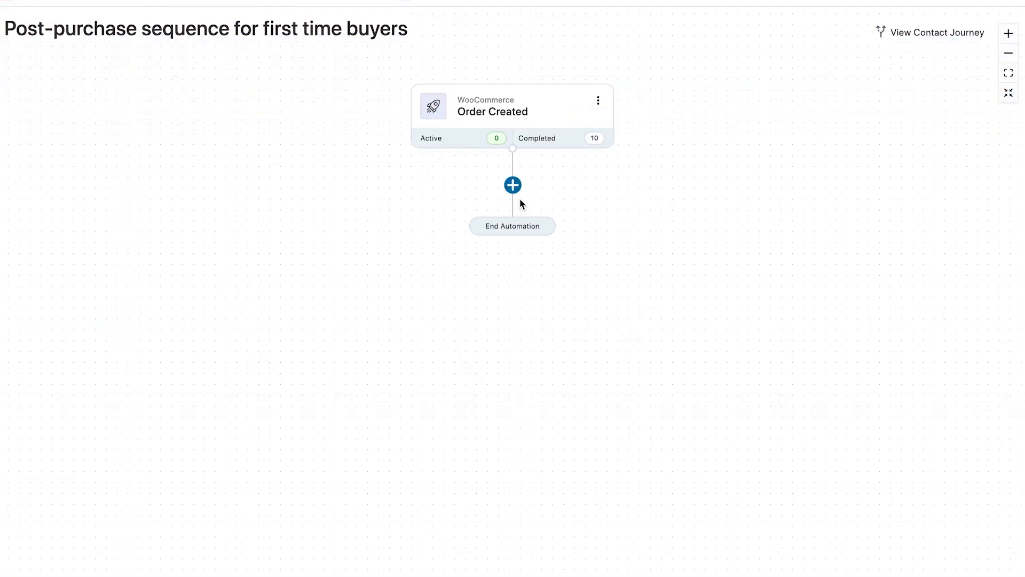
Add a Condition step after the Order Created trigger with Is First Order set to Yes and save it
click(512, 185)
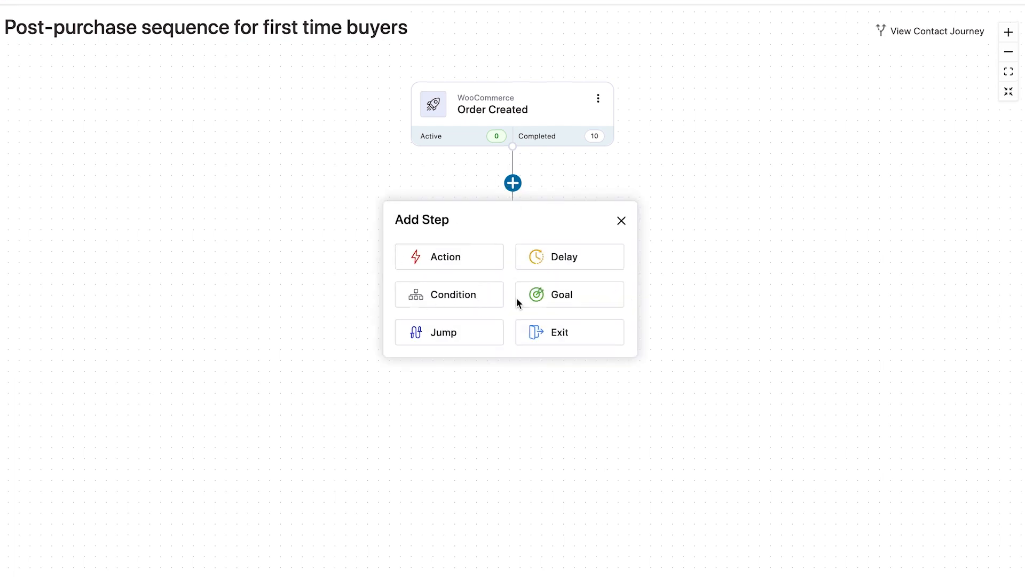
click(452, 303)
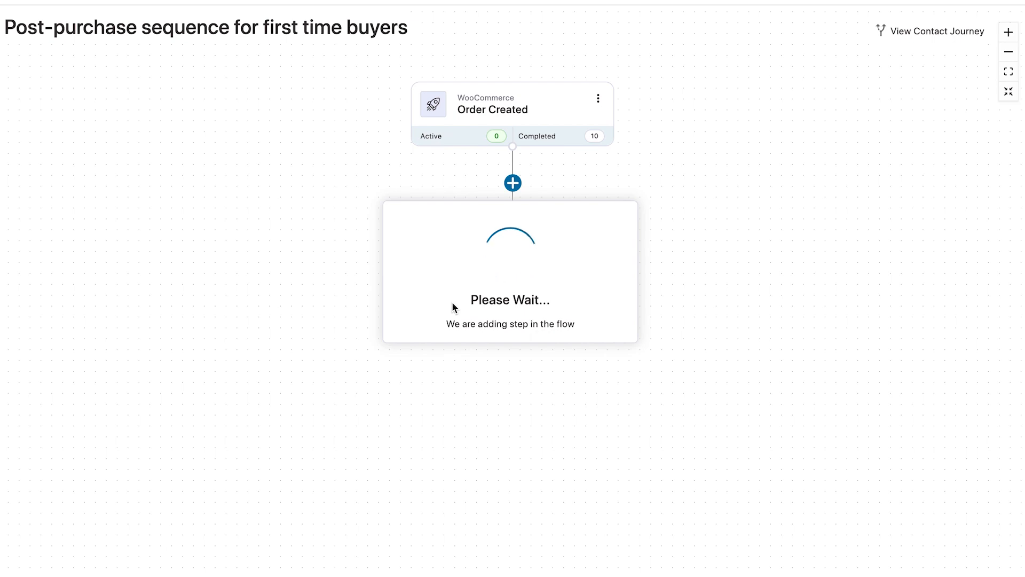
click(492, 301)
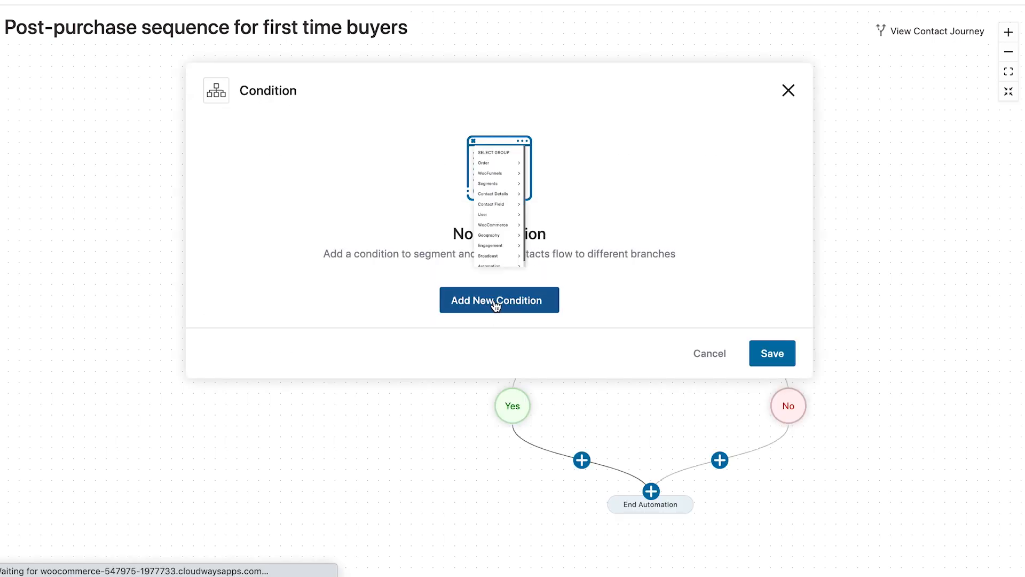
click(479, 44)
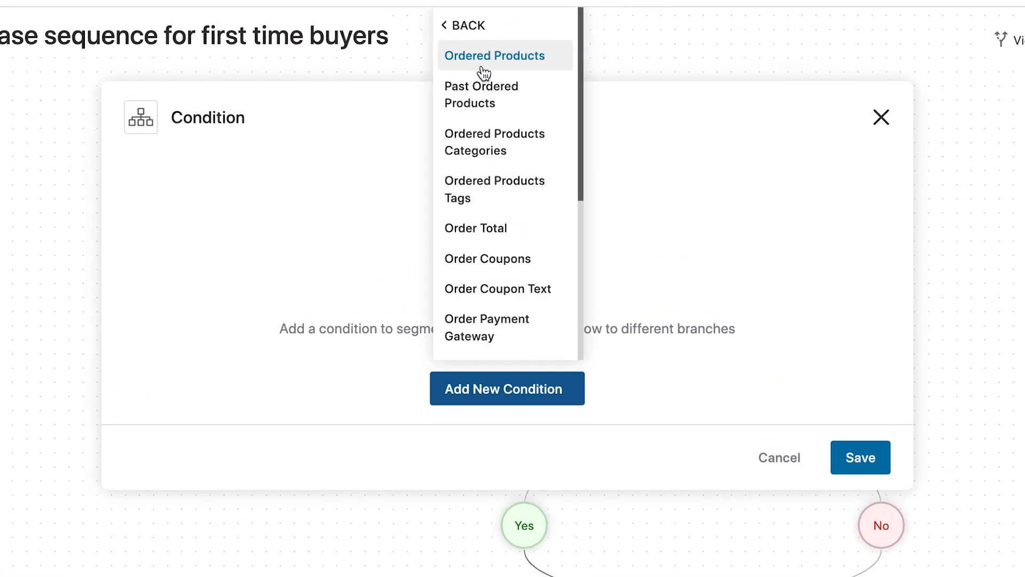
scroll(504, 234, down, 5)
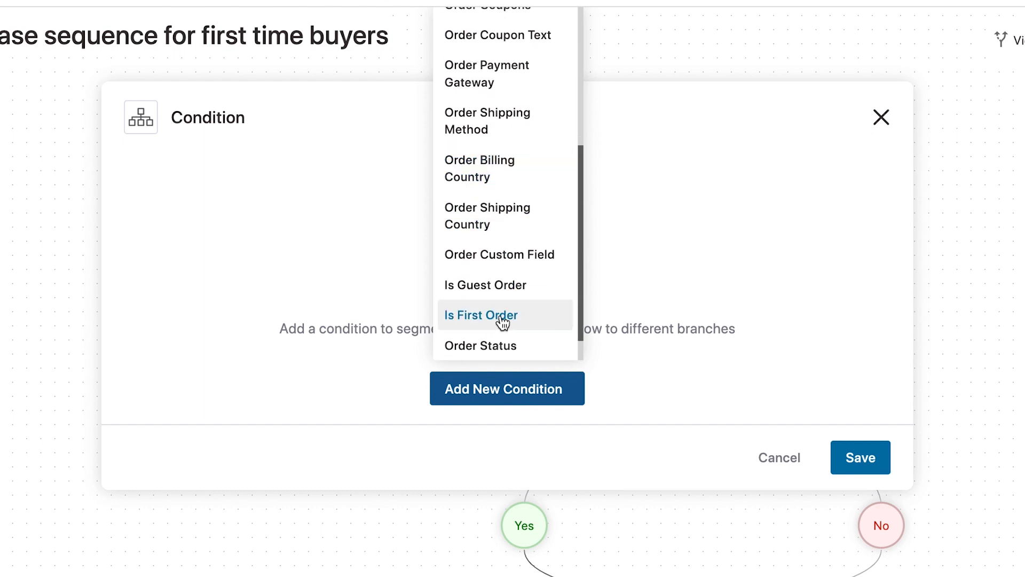
click(501, 316)
click(884, 382)
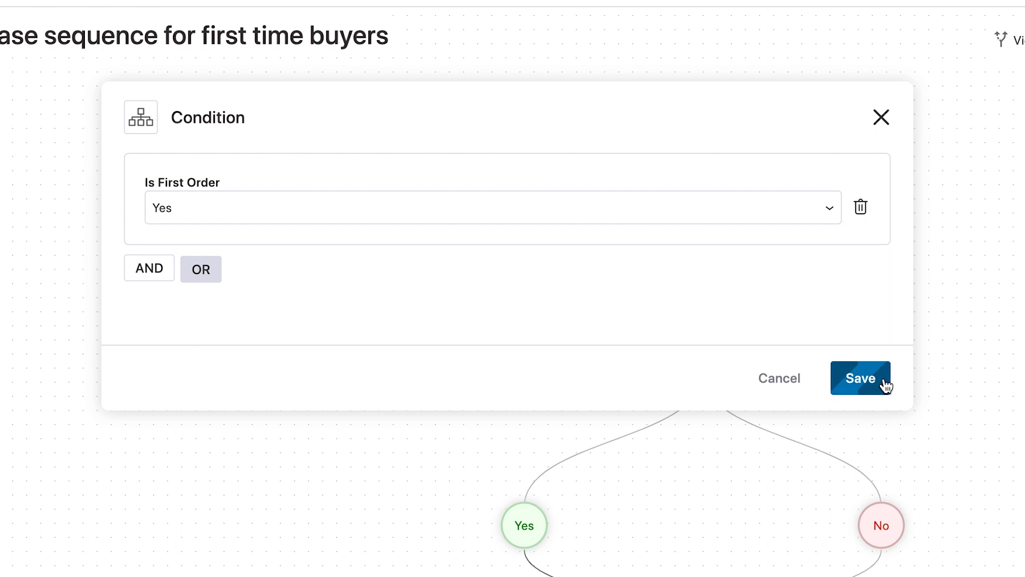
Add a Delay step of 30 Minutes on the Yes branch of the Is First Order condition and save it
click(1006, 96)
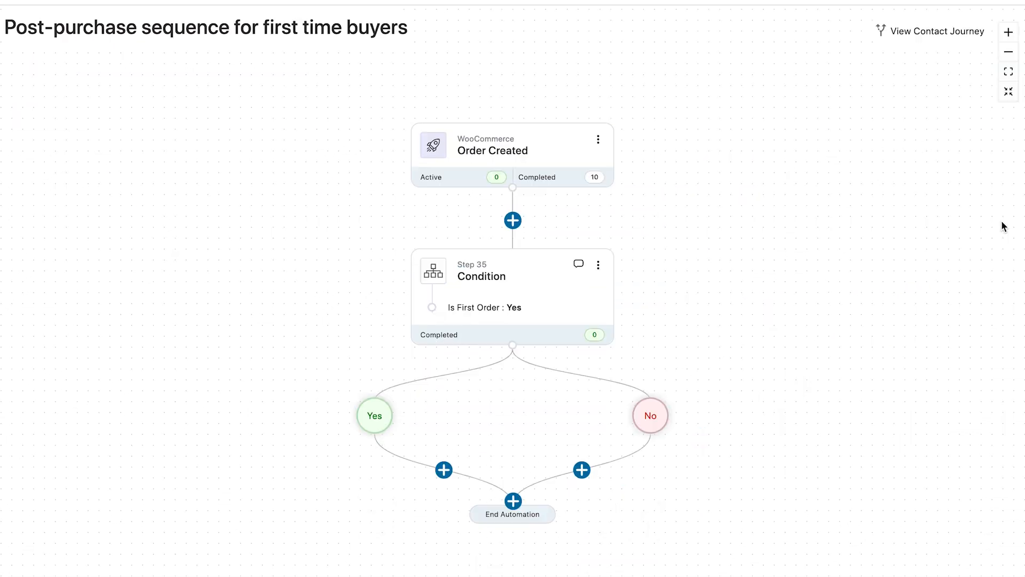
scroll(792, 288, down, 2)
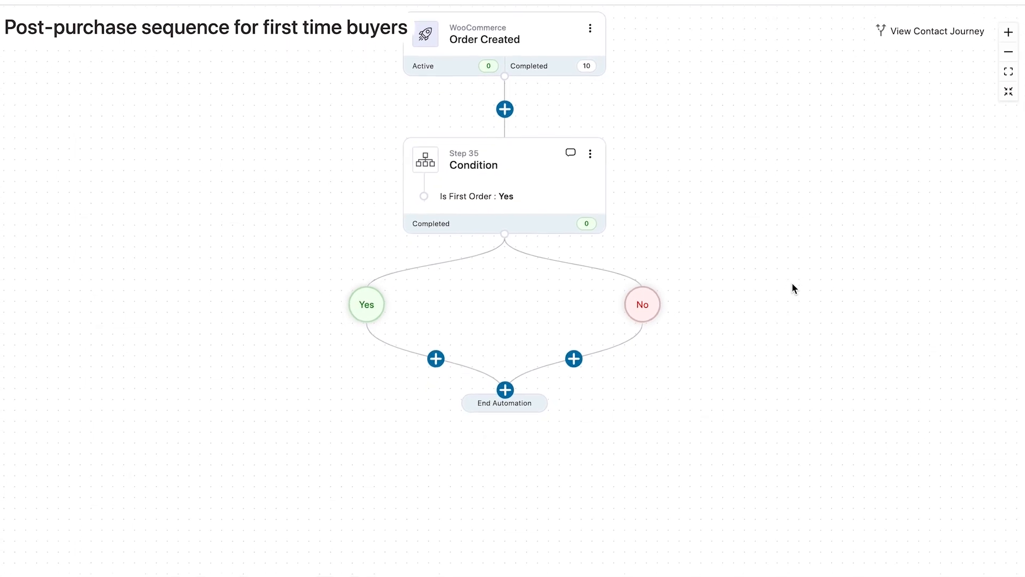
click(434, 357)
click(476, 434)
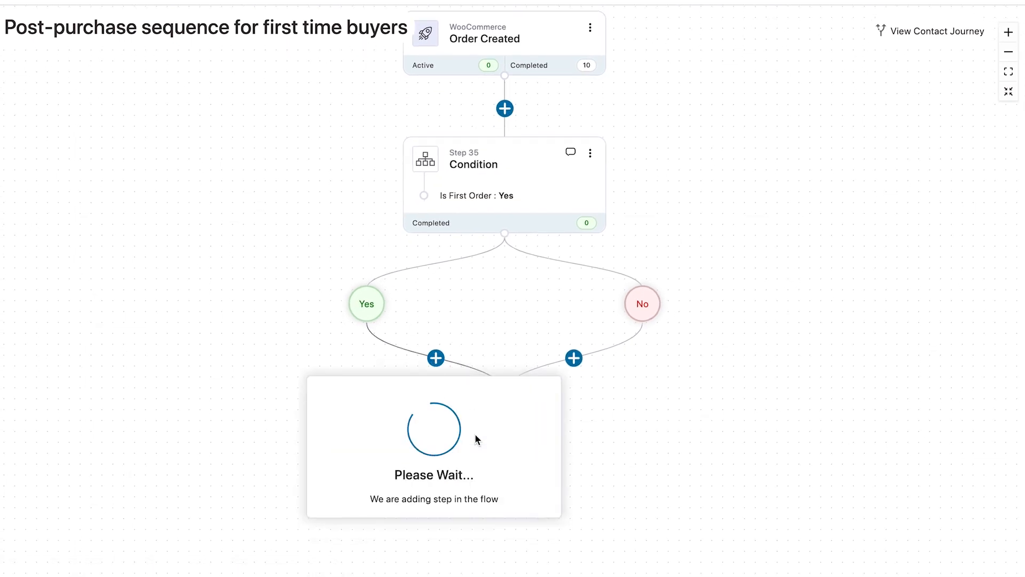
click(318, 175)
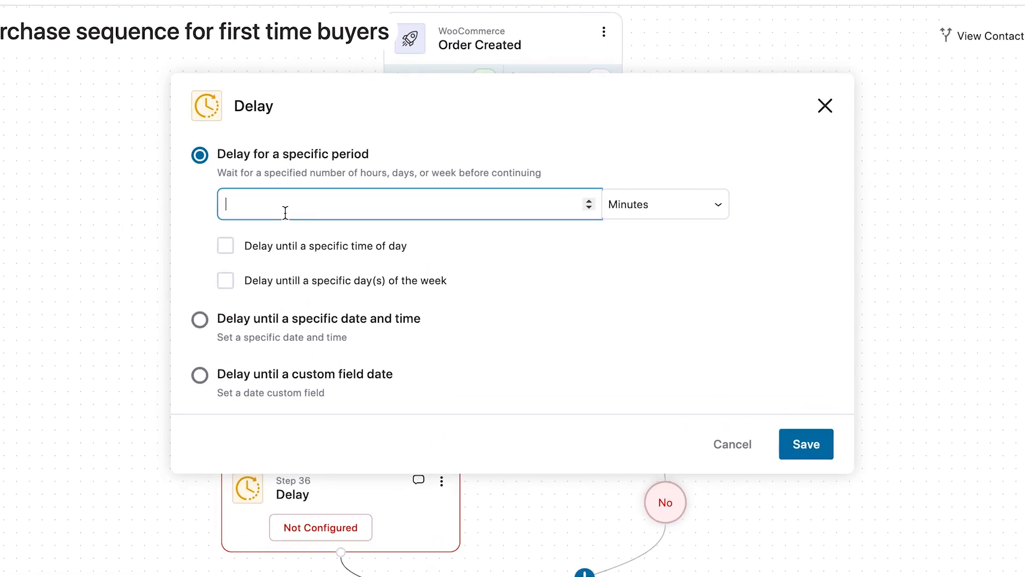
text(30)
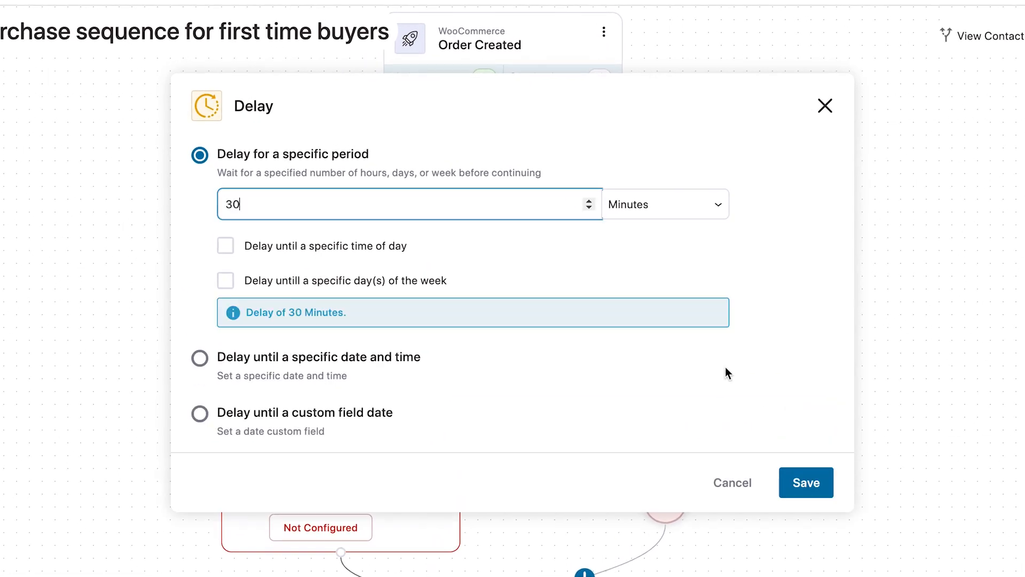
click(795, 483)
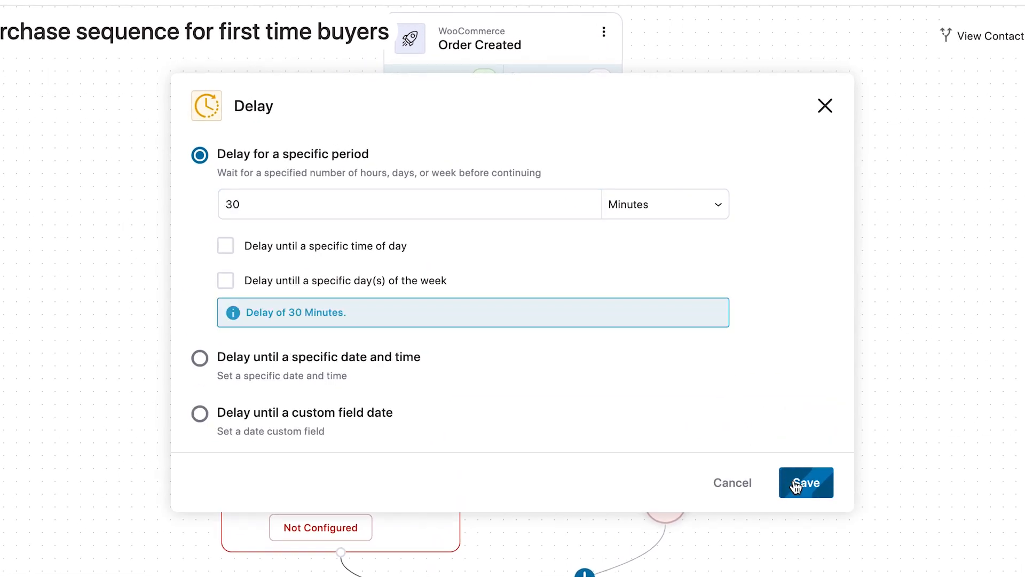
Add an Action step after the 30-minute delay and select the WooCommerce Create Coupon action
scroll(514, 396, down, 2)
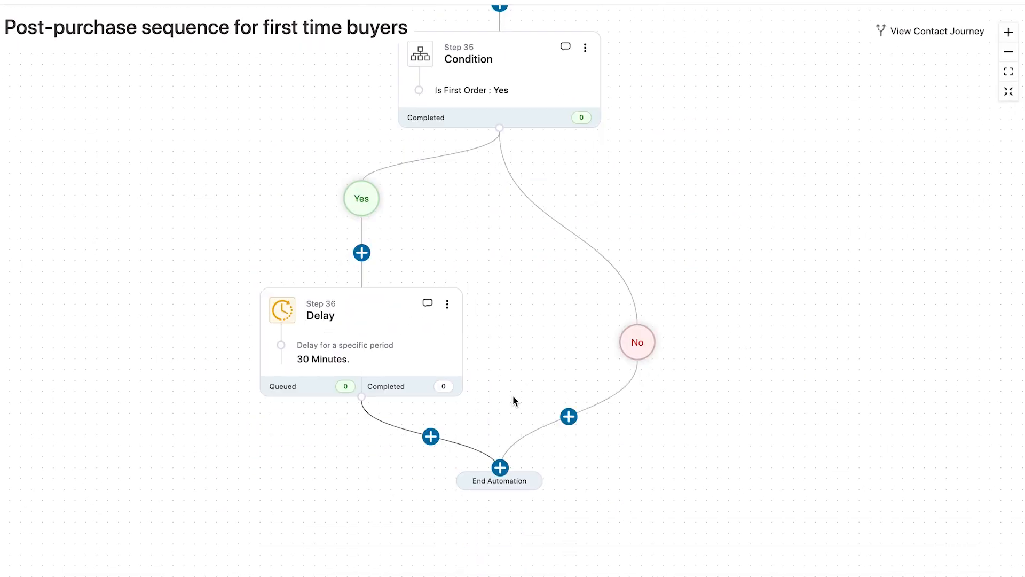
scroll(512, 400, down, 1)
click(434, 388)
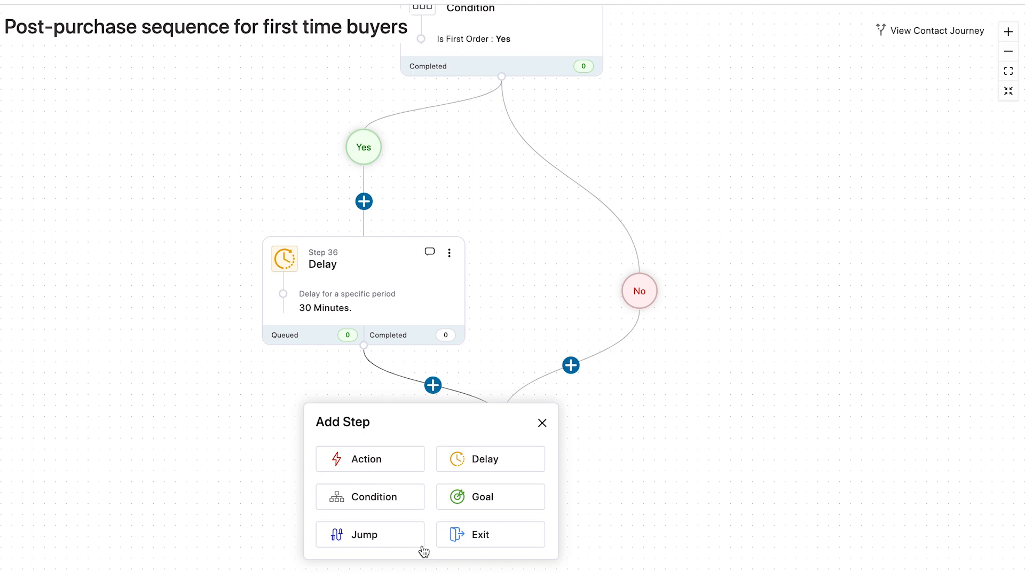
click(375, 463)
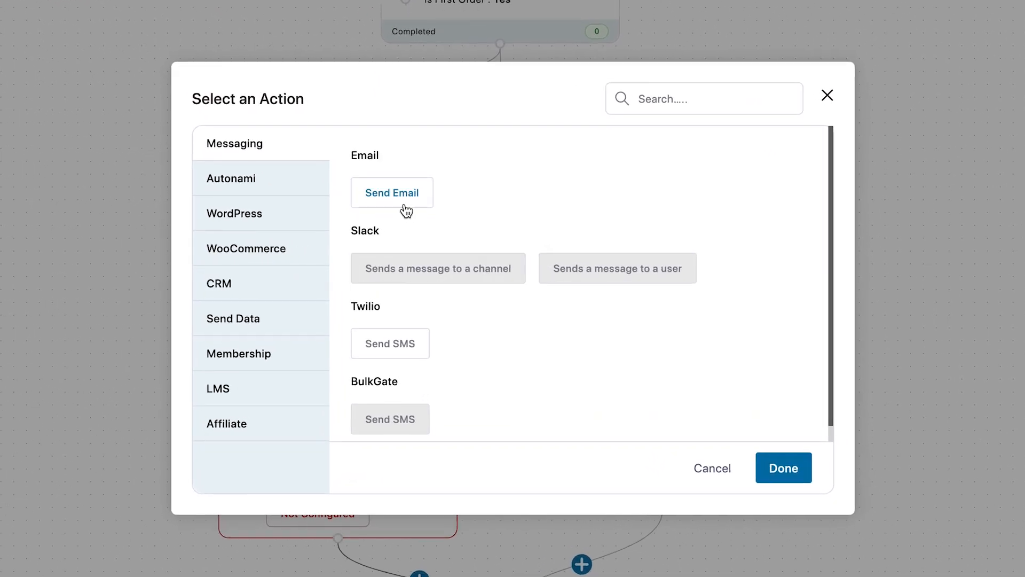
click(269, 262)
click(356, 199)
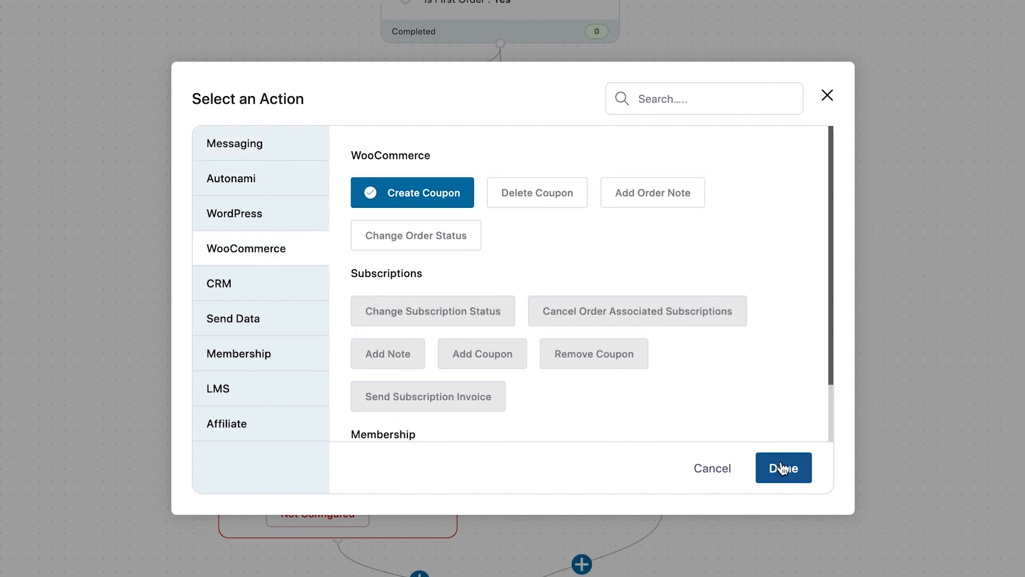
click(783, 468)
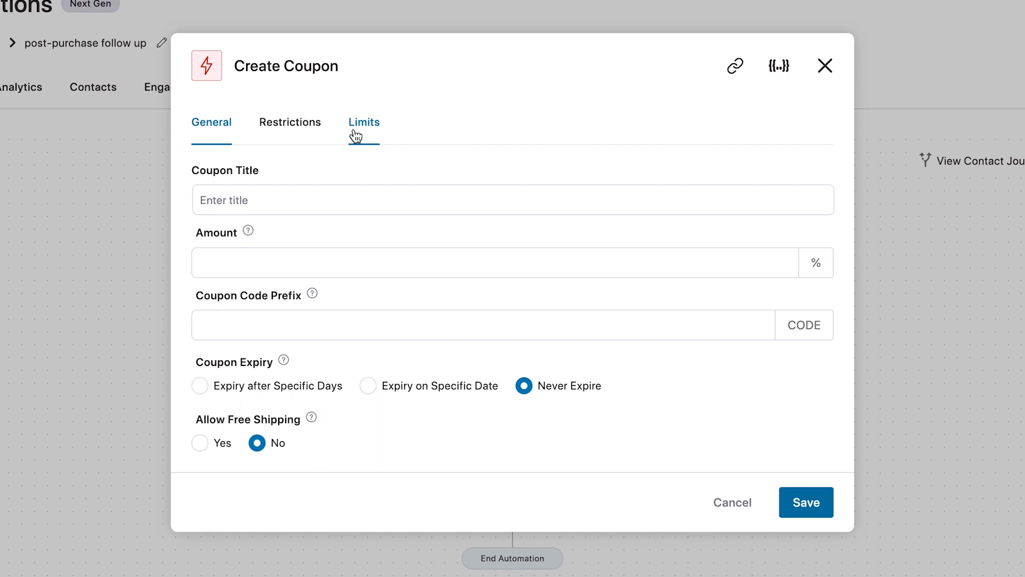
Enter welcomeagain15 as the coupon title
click(222, 202)
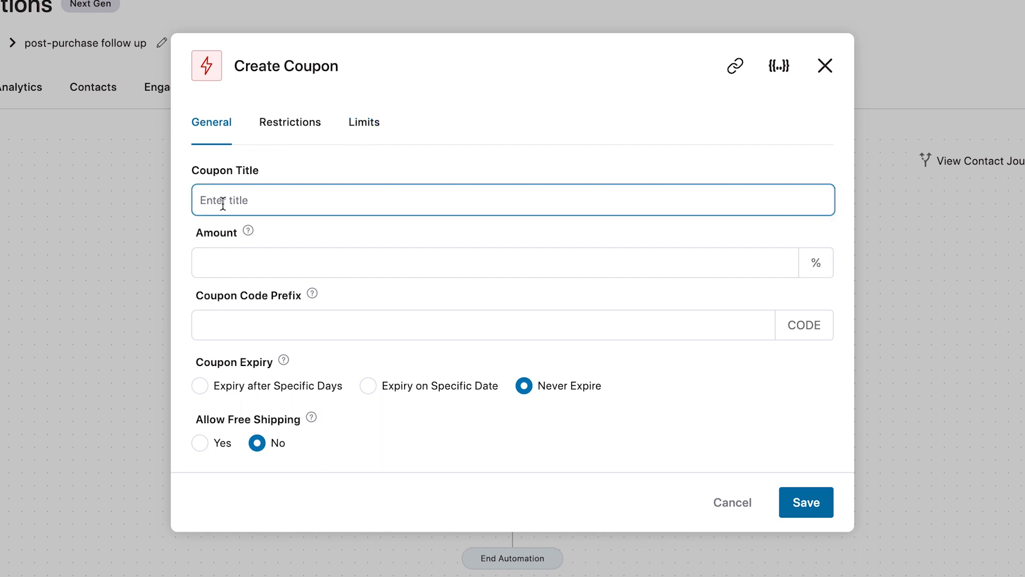
text(w)
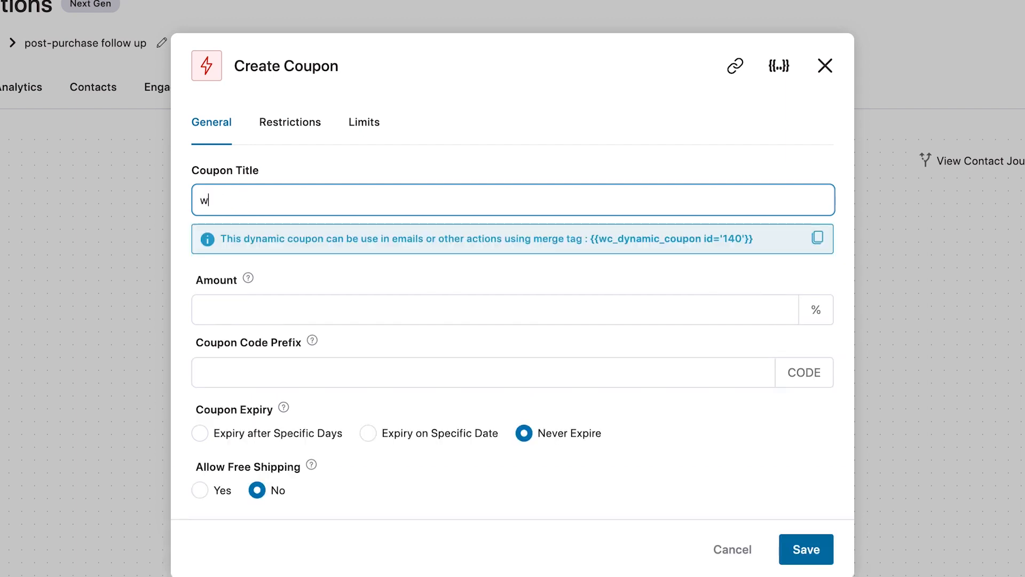
double_click(293, 203)
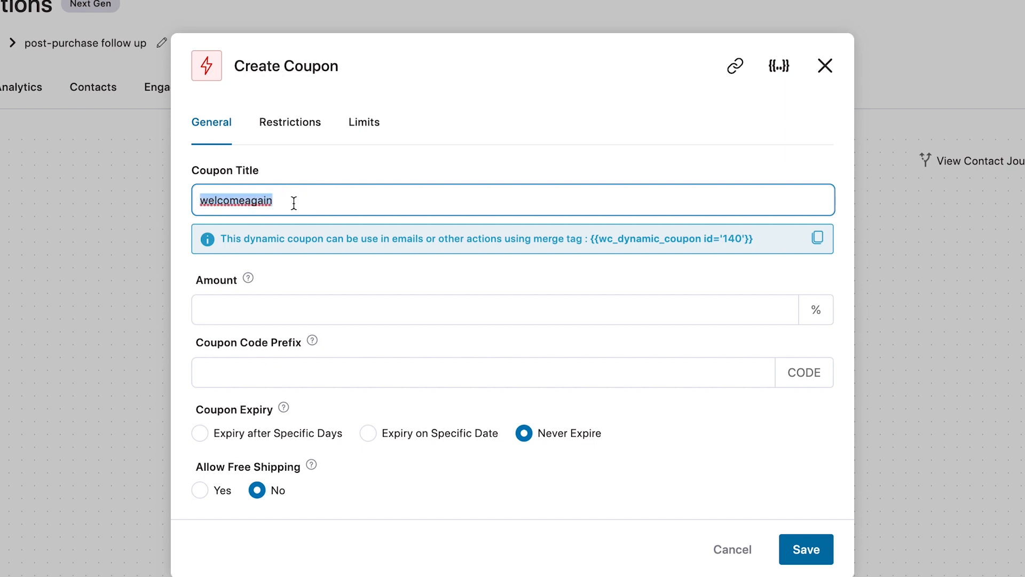
click(294, 203)
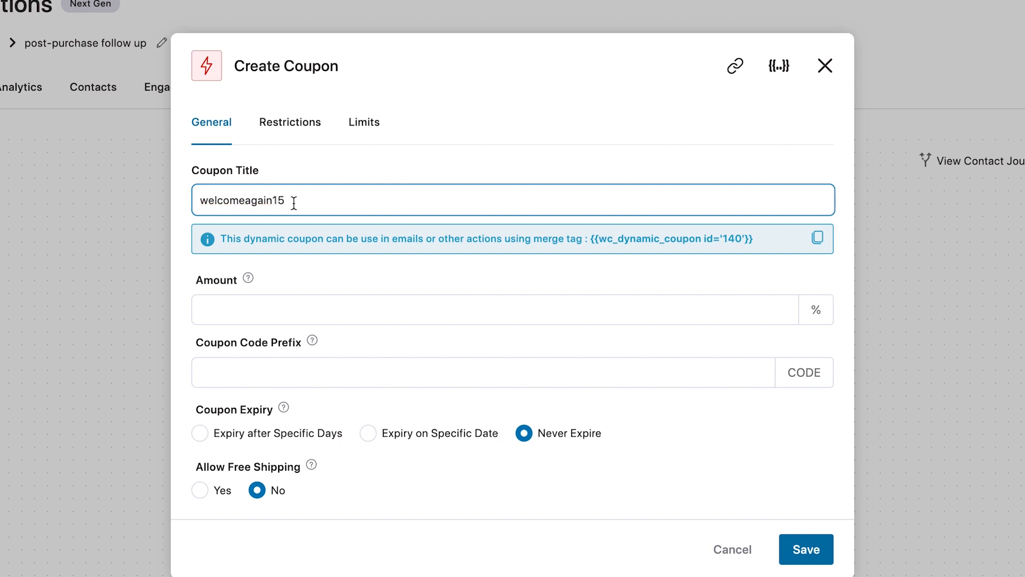
Set the coupon amount to 15% and reuse the coupon title welcomeagain15 as the coupon code prefix
double_click(294, 203)
key(ctrl+c)
click(294, 203)
click(246, 322)
text(15)
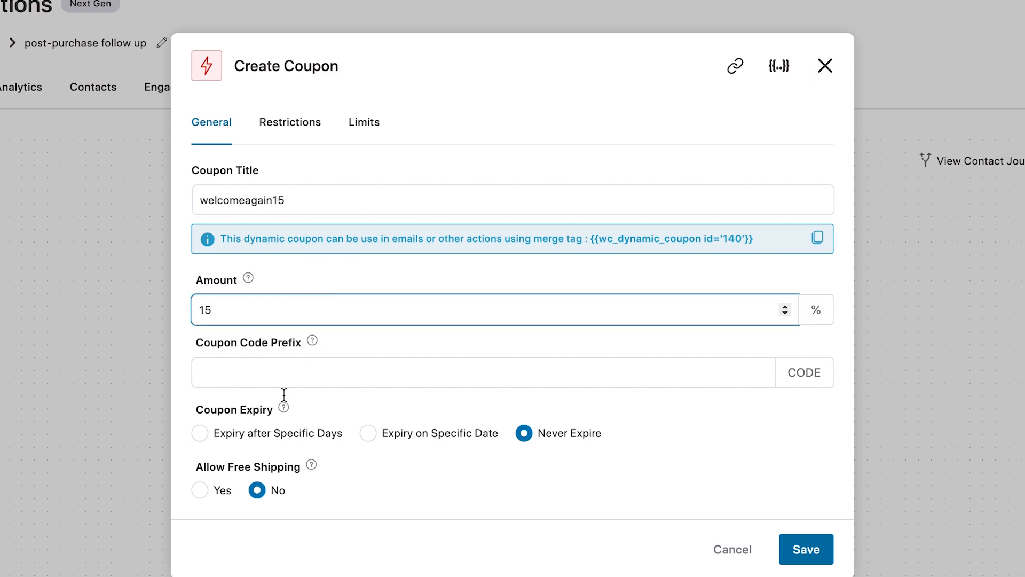
click(295, 368)
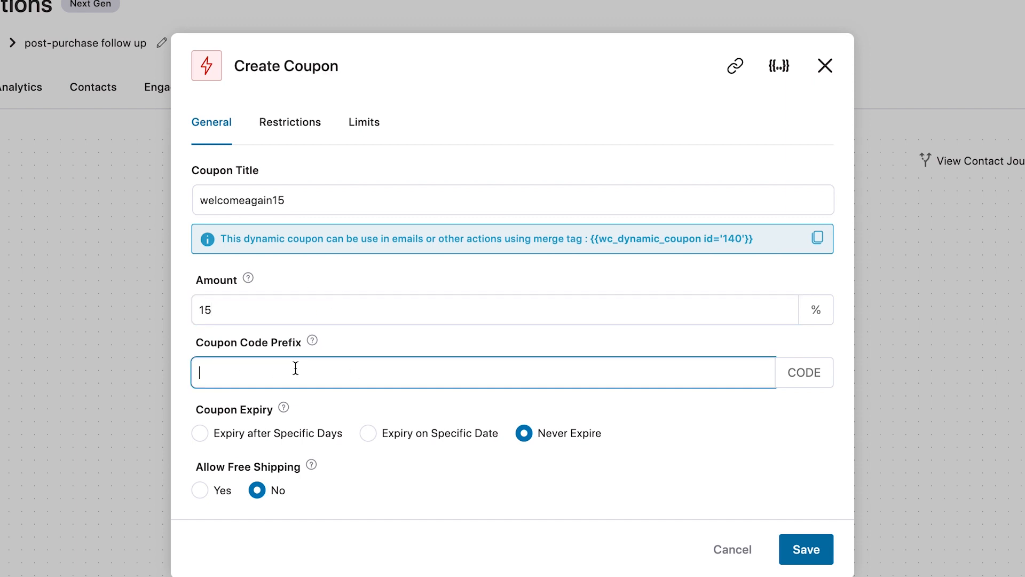
key(ctrl+v)
Set the coupon to expire after specific days, with a period of 3 days
click(204, 437)
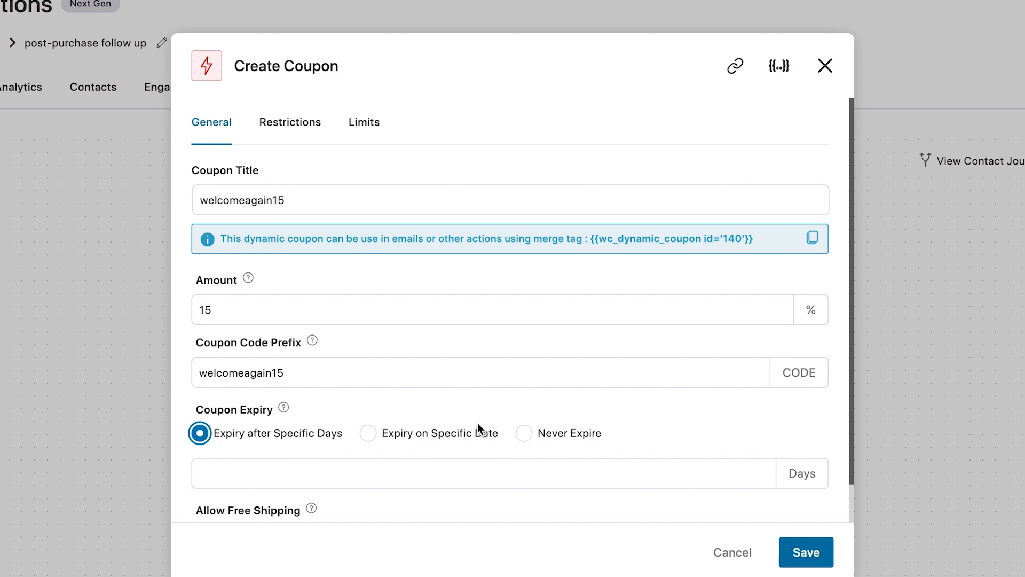
click(274, 472)
text(3)
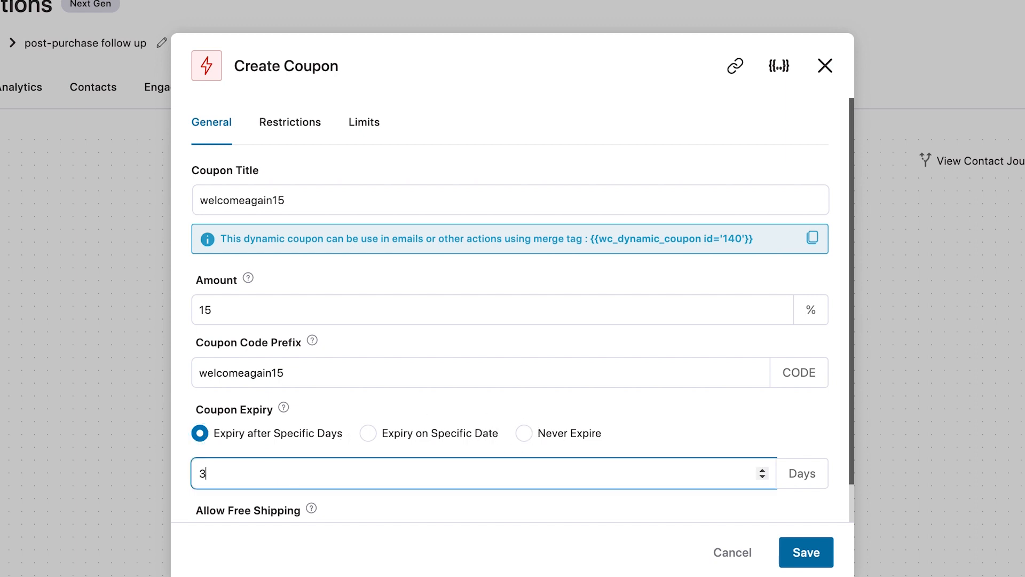
click(467, 408)
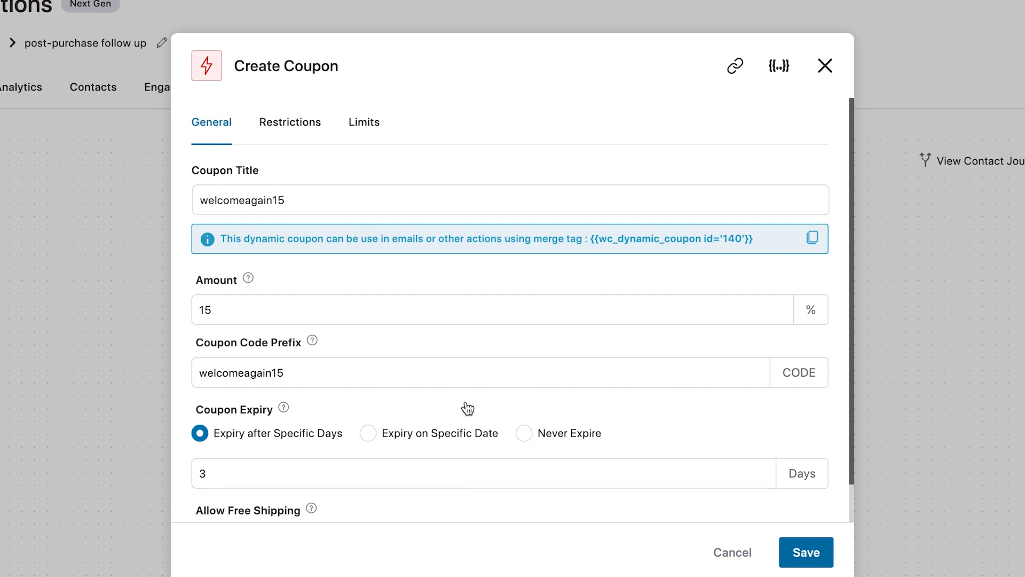
scroll(468, 408, down, 1)
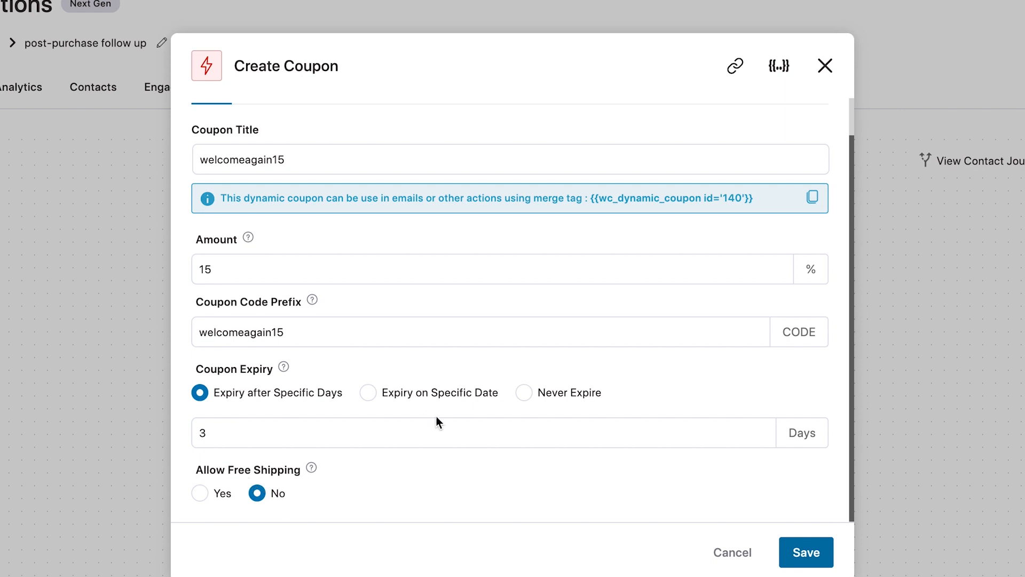
scroll(437, 416, up, 1)
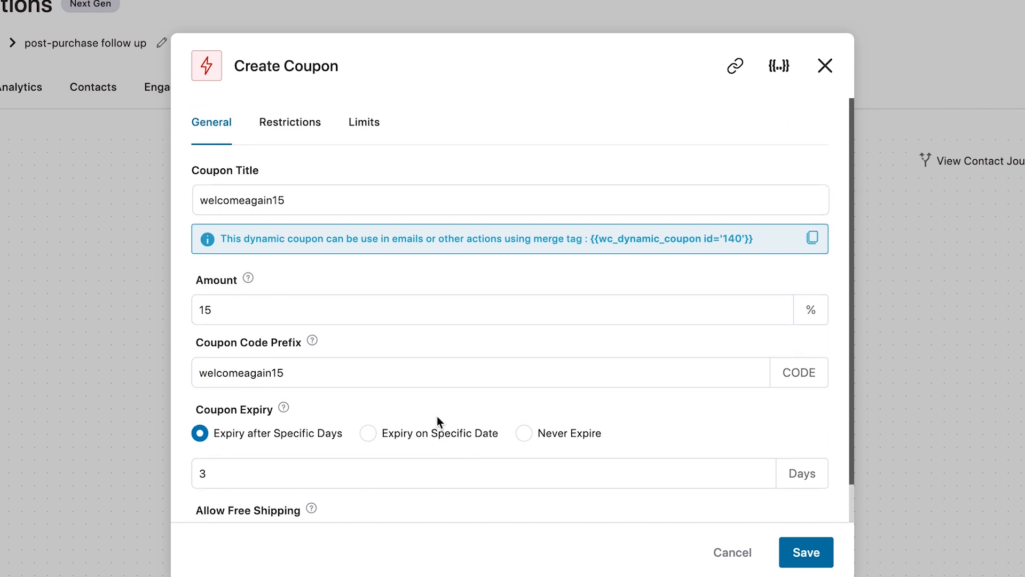
Review the coupon's restriction options and set the usage limit per coupon to 1
click(309, 143)
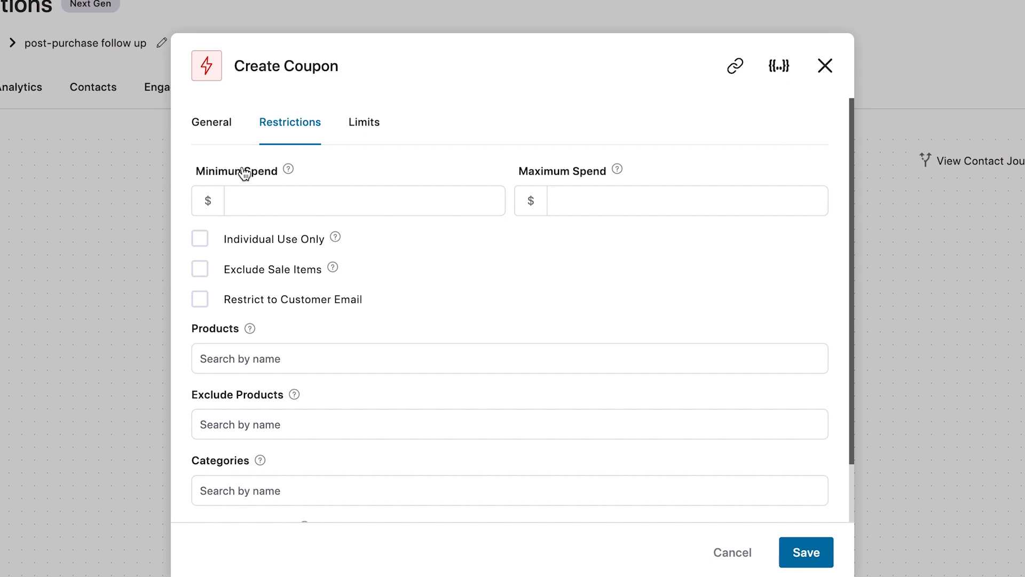
scroll(426, 279, down, 1)
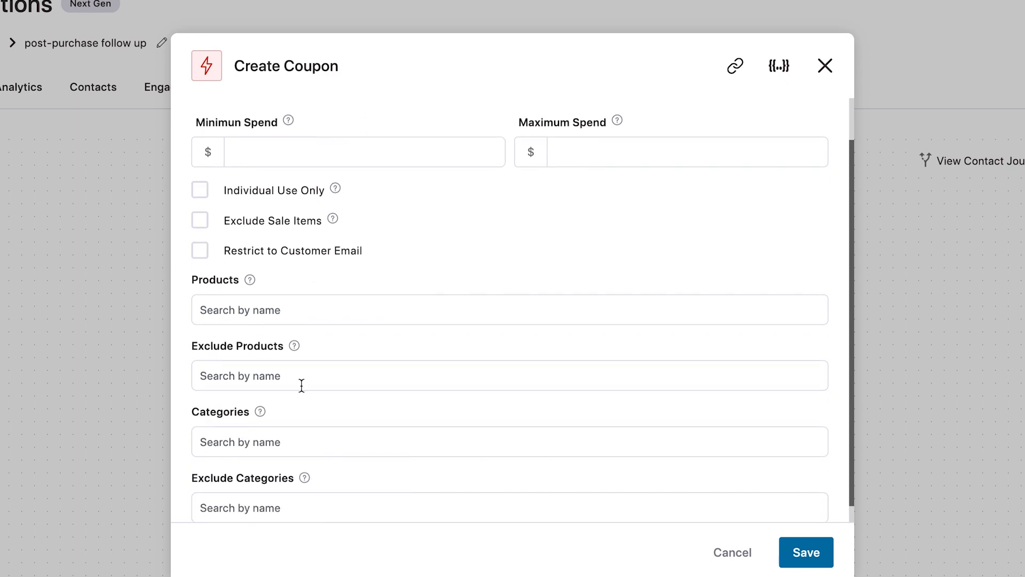
scroll(299, 401, down, 1)
scroll(283, 409, up, 2)
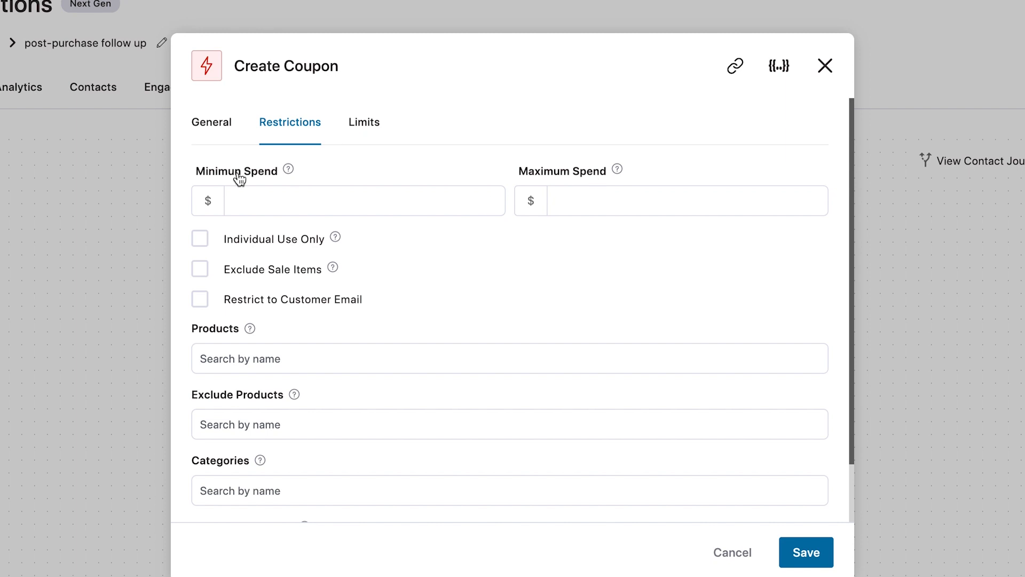
click(366, 125)
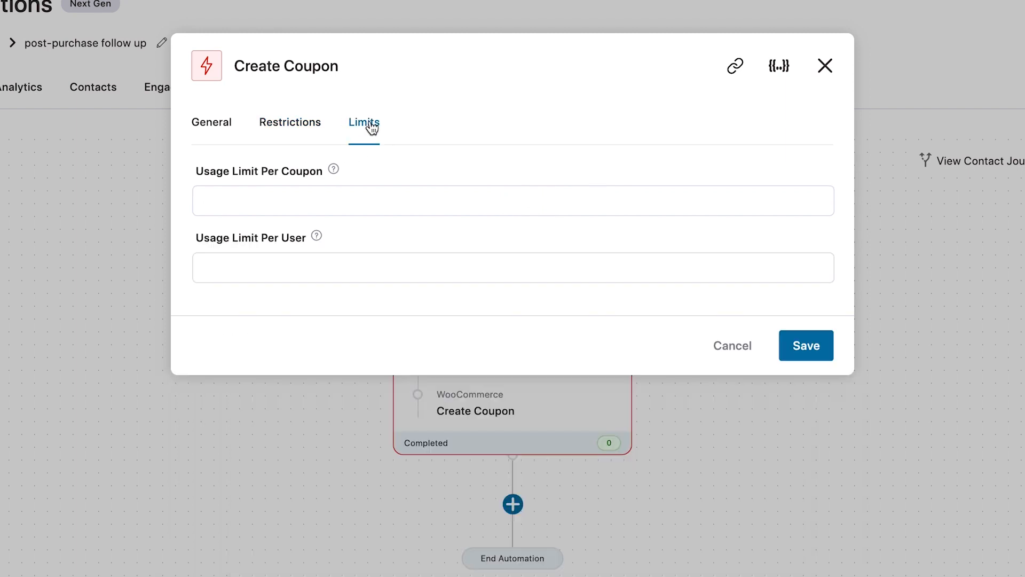
click(252, 202)
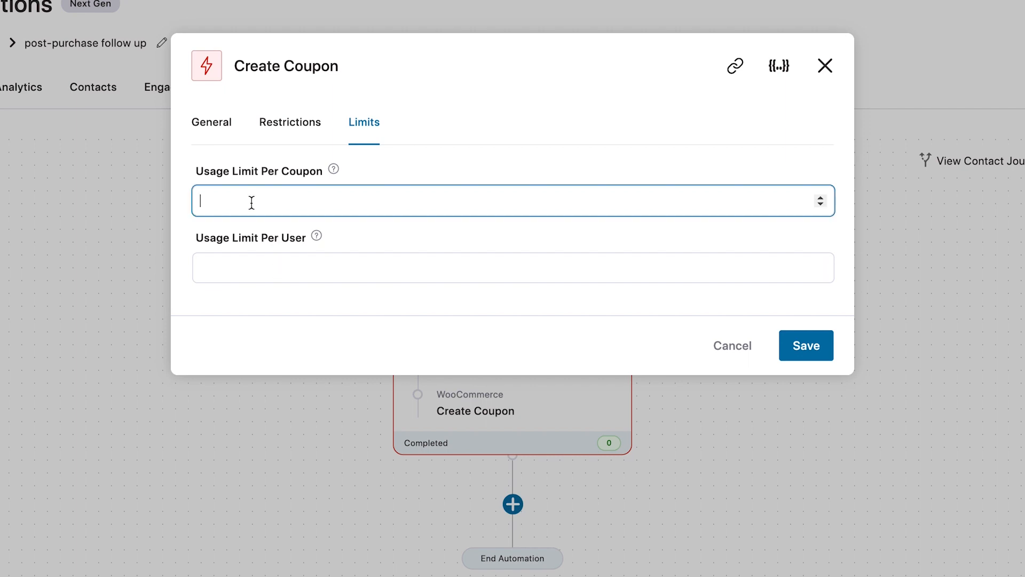
text(1)
Append the {{contact_first_name}} merge tag to the coupon code prefix, and save the action after copying the coupon's own merge tag
click(222, 137)
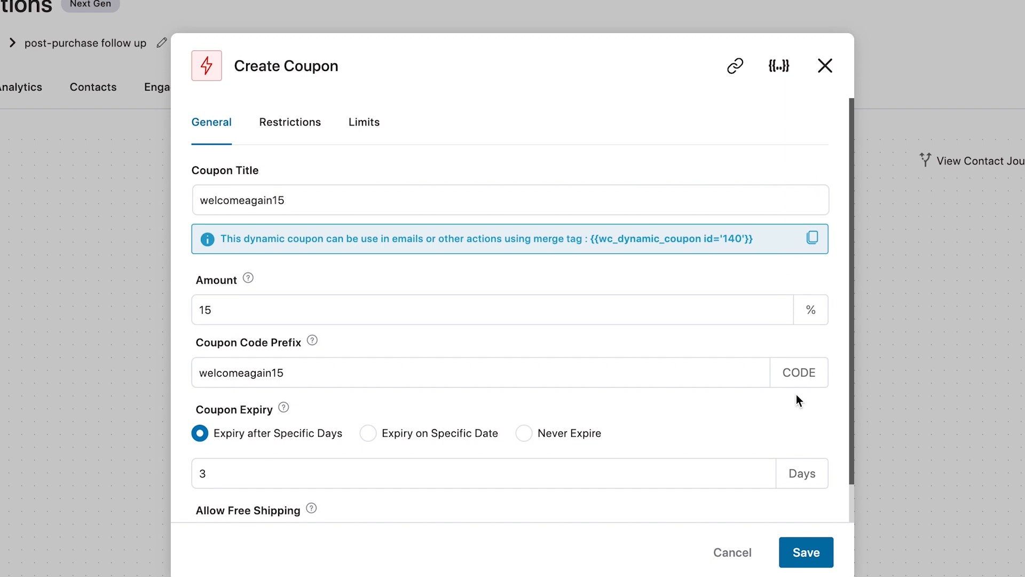
click(779, 66)
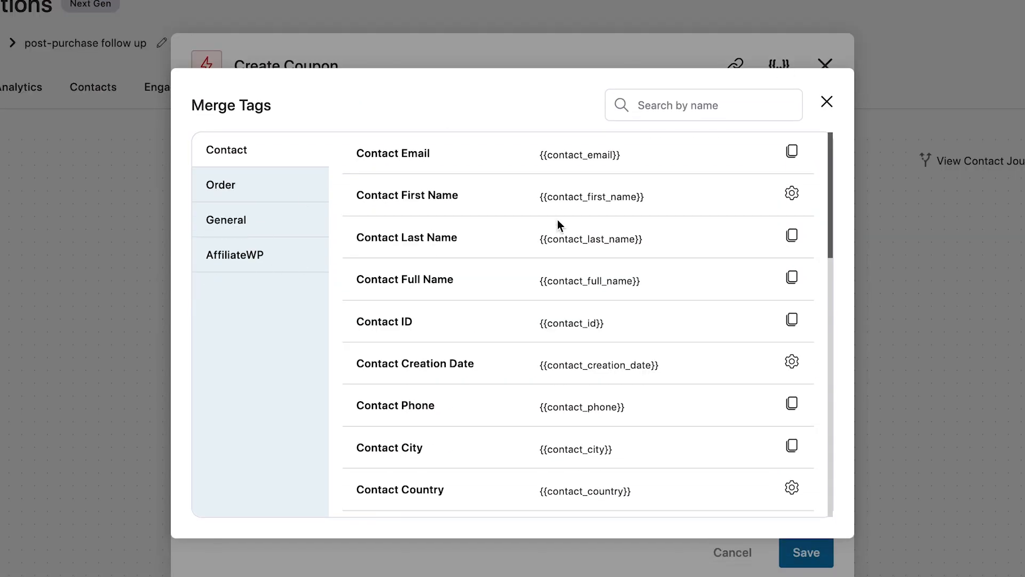
click(798, 198)
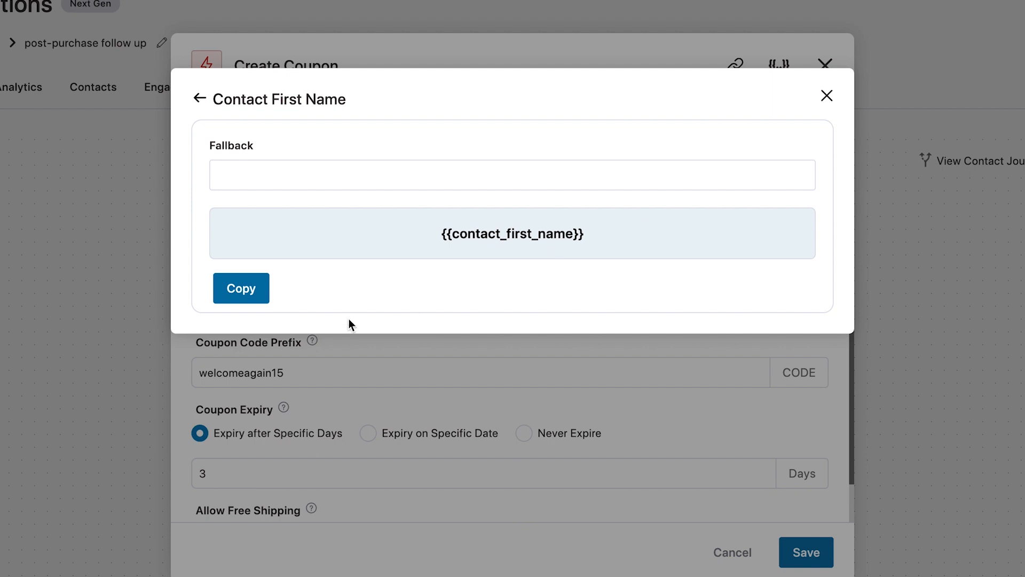
click(240, 289)
click(317, 368)
key(ctrl+v)
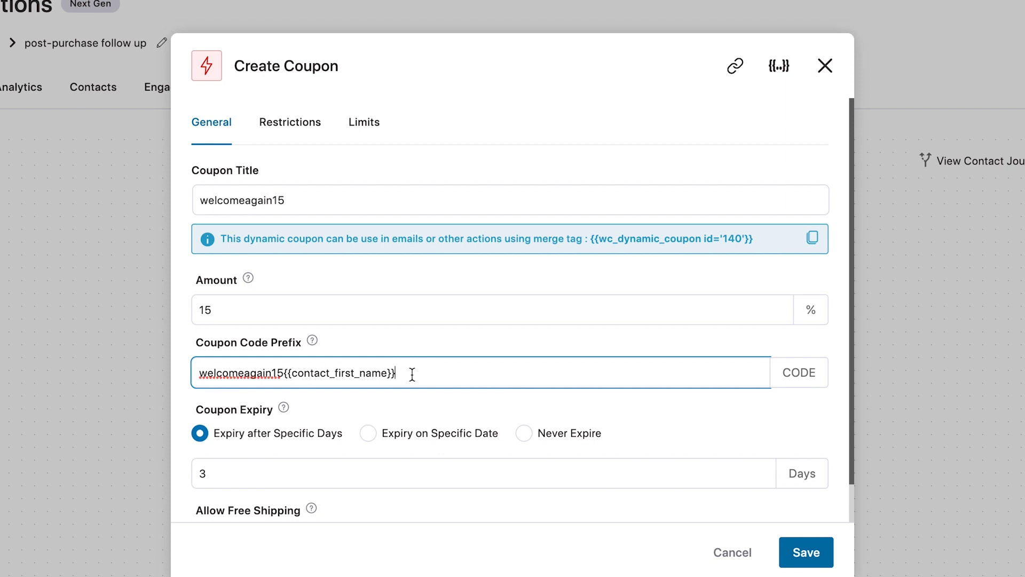
drag(426, 372, 283, 372)
click(362, 353)
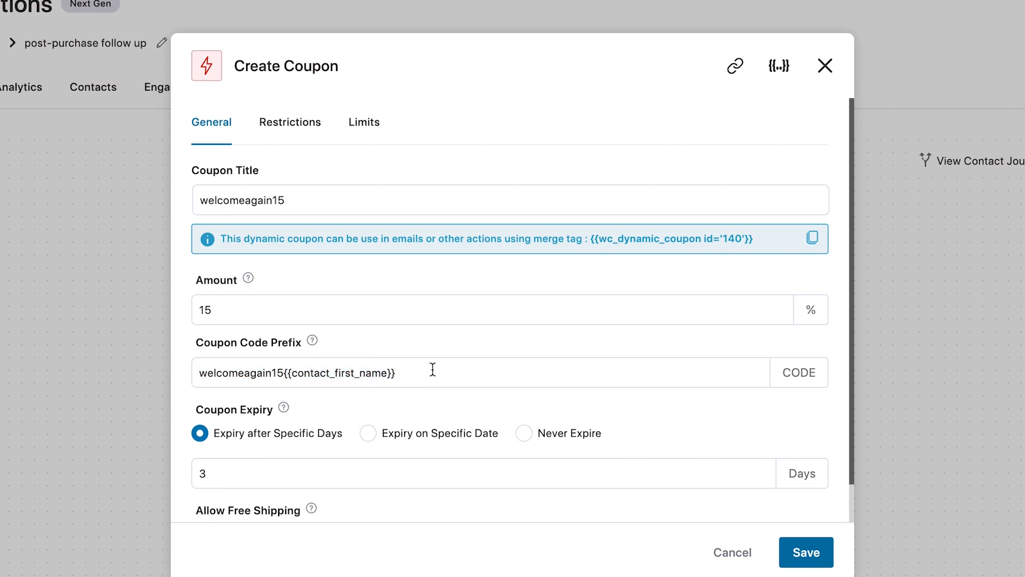
click(813, 240)
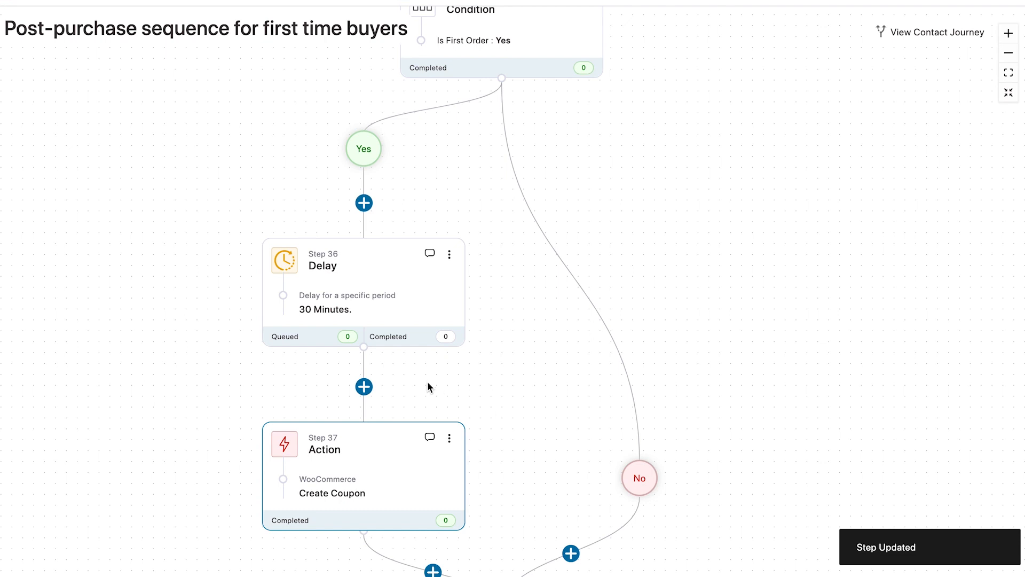
Add a Send Email action after the Create Coupon step on the Yes branch
scroll(428, 382, down, 2)
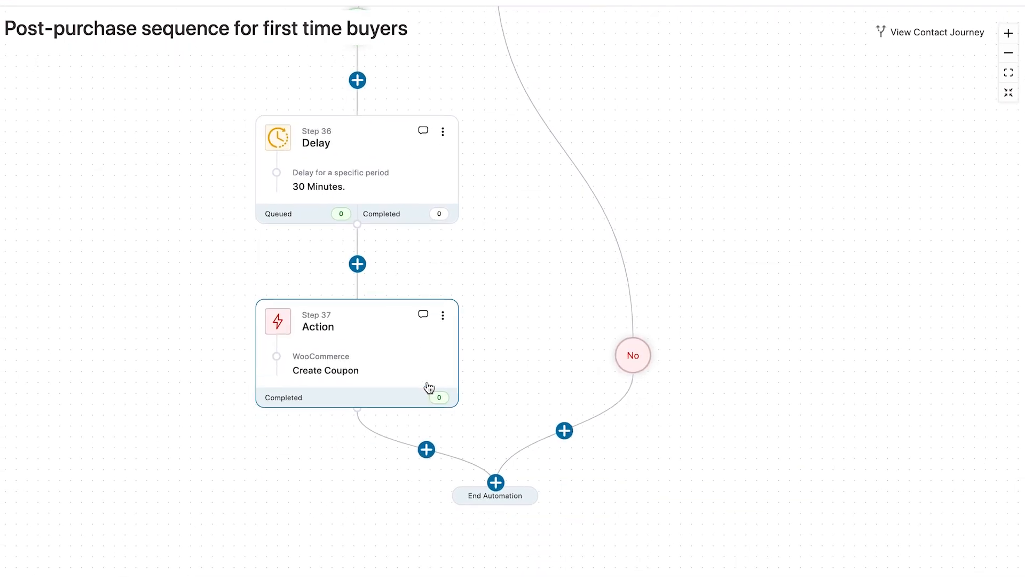
click(427, 456)
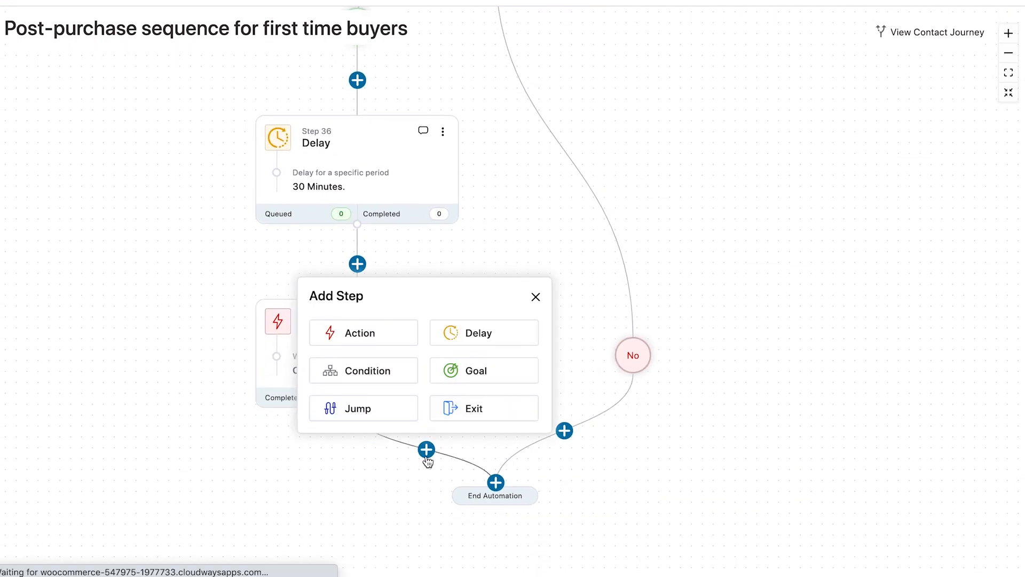
click(353, 336)
click(410, 208)
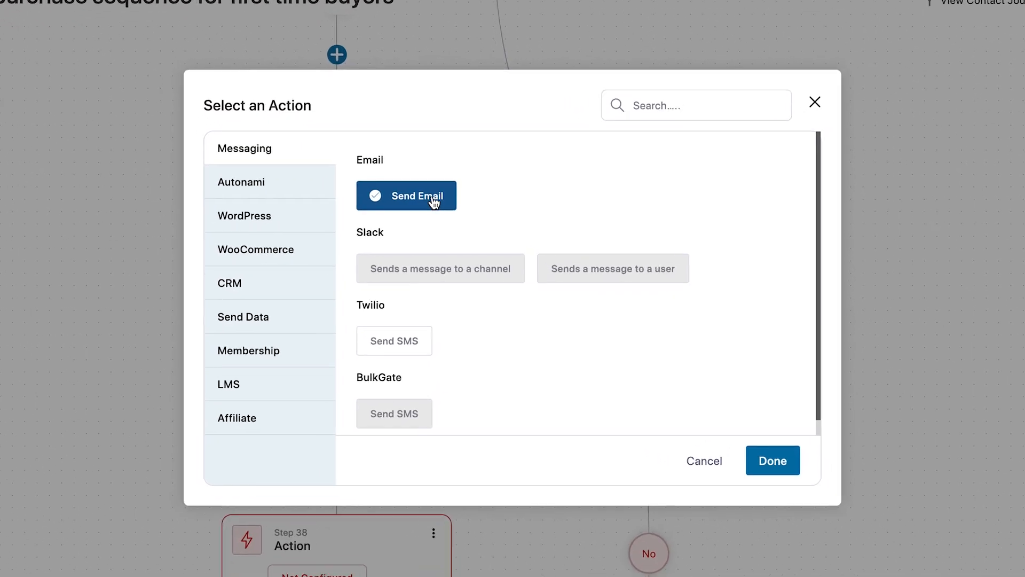
click(793, 472)
Set the email subject to "Thank you for your order!" and the preview text to "Special offer inside..."
scroll(761, 448, down, 2)
click(241, 342)
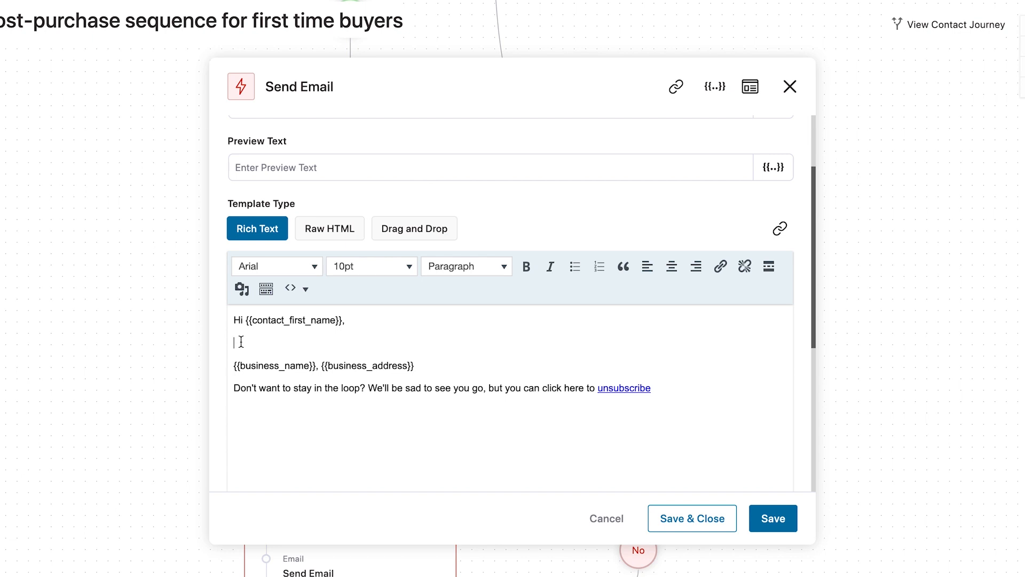
scroll(241, 342, up, 2)
click(263, 190)
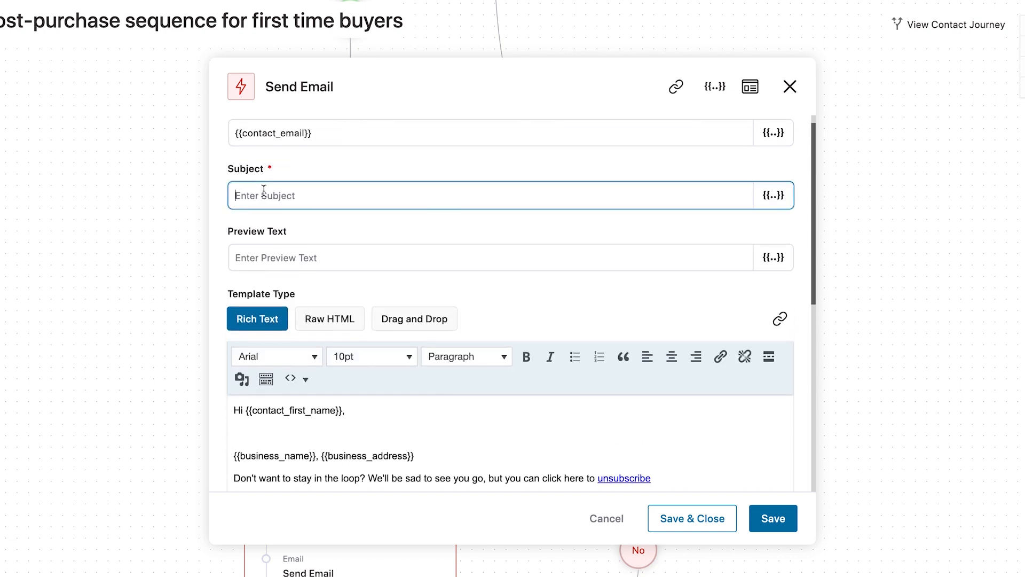
text(Y)
key(BackSpace)
text(Thabknk you for your order)
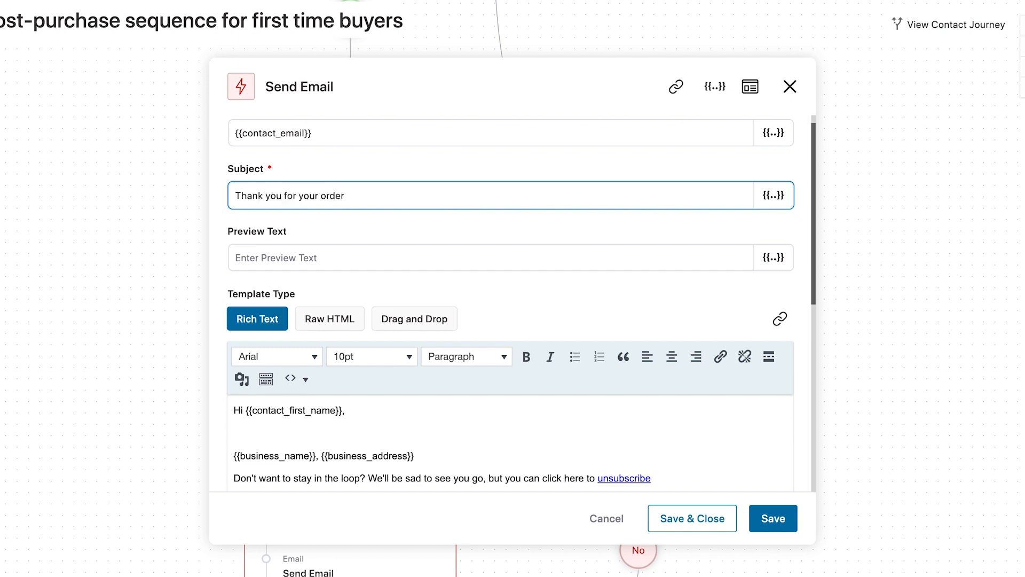
text(!)
key(Tab)
text(Special offer inside...)
click(475, 295)
Insert a first-purchase thank-you message below the greeting, offering 15% off with {{wc_dynamic_coupon id='140'}} and a "Click here" purchase link
scroll(317, 377, down, 1)
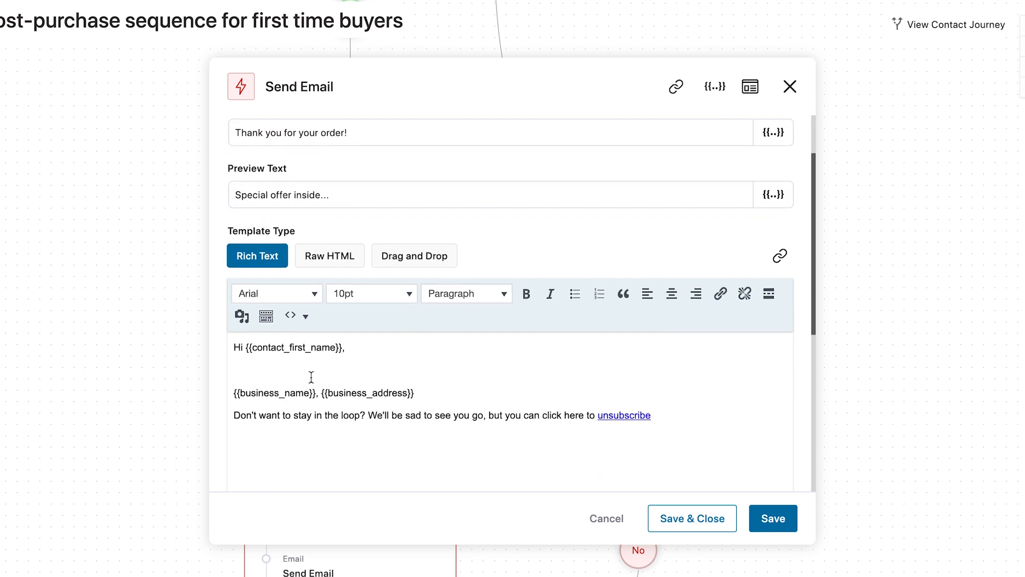
click(292, 376)
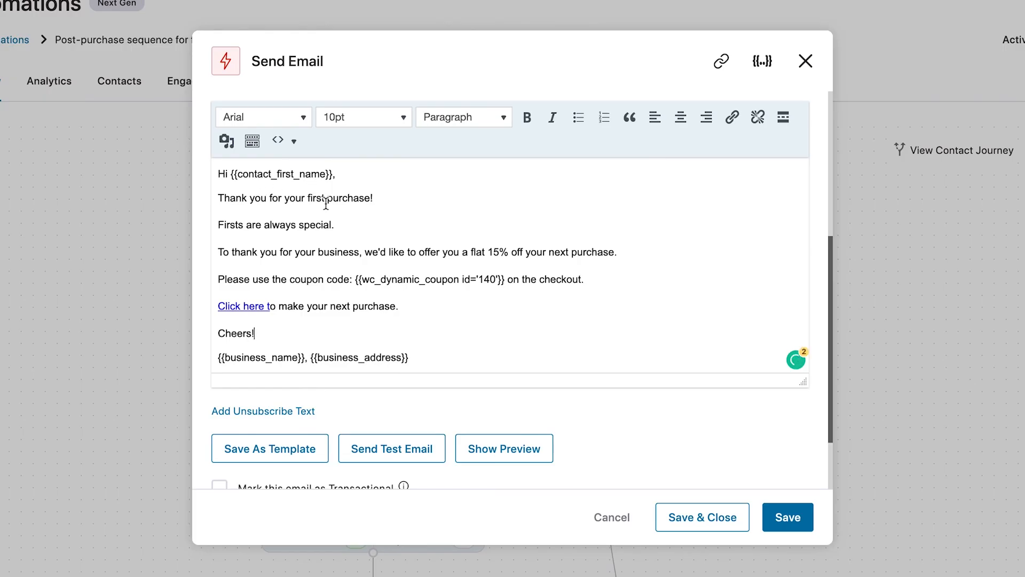
scroll(348, 242, down, 1)
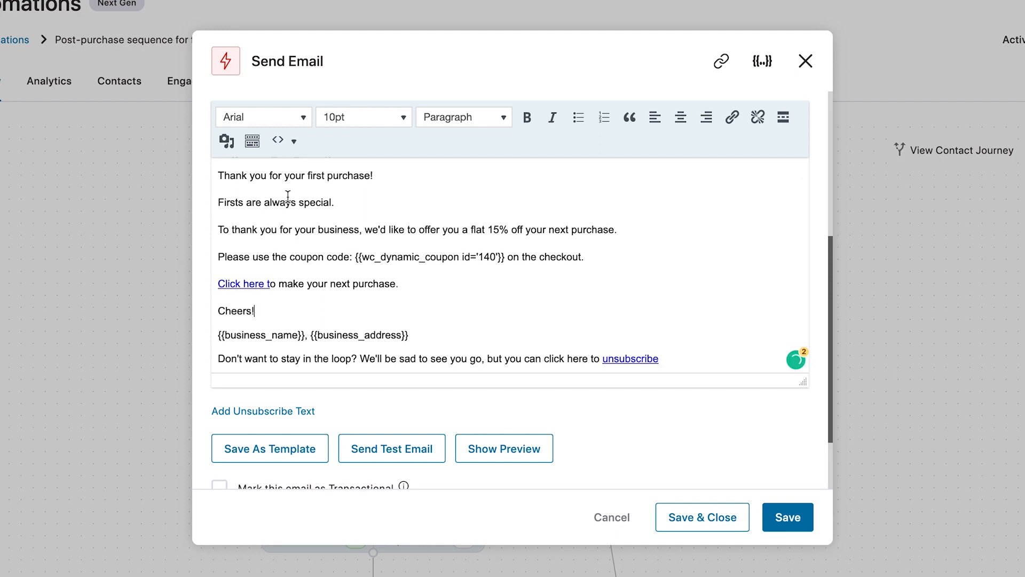
scroll(352, 228, down, 1)
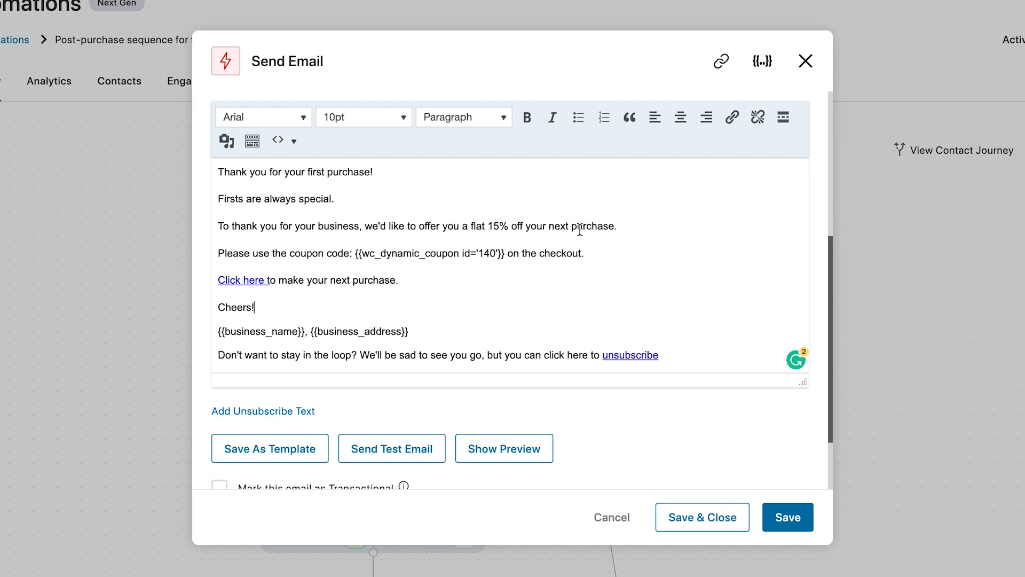
Make the {{wc_dynamic_coupon id='140'}} merge tag in the email body bold
click(504, 253)
key(ctrl+b)
click(465, 280)
scroll(388, 294, down, 1)
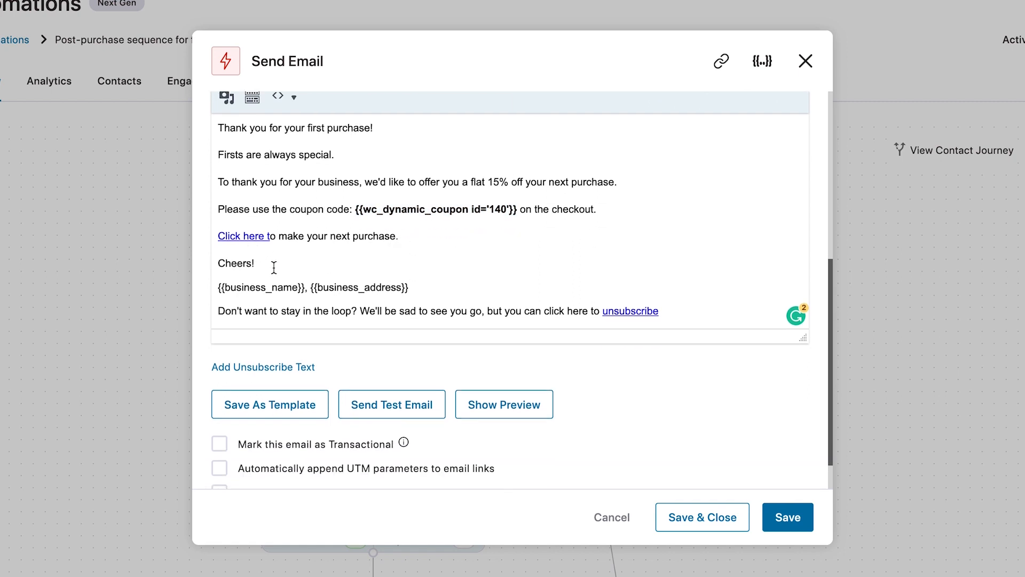
Add the line "Act fast! The coupon code is valid for three days only." below the coupon code sentence and save the email
scroll(480, 243, up, 1)
scroll(480, 243, down, 1)
scroll(481, 240, up, 1)
scroll(481, 241, up, 2)
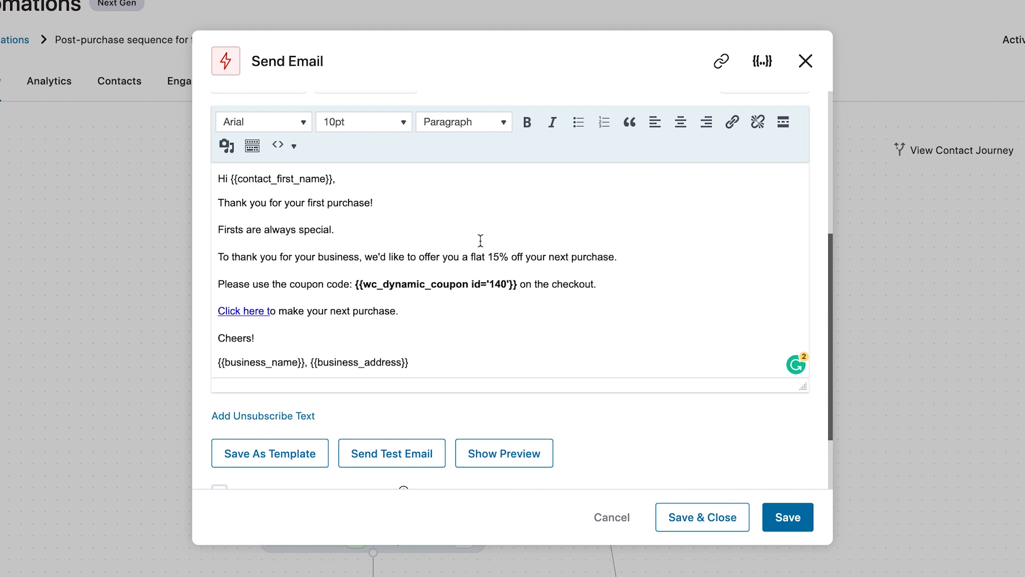
click(621, 288)
key(Return)
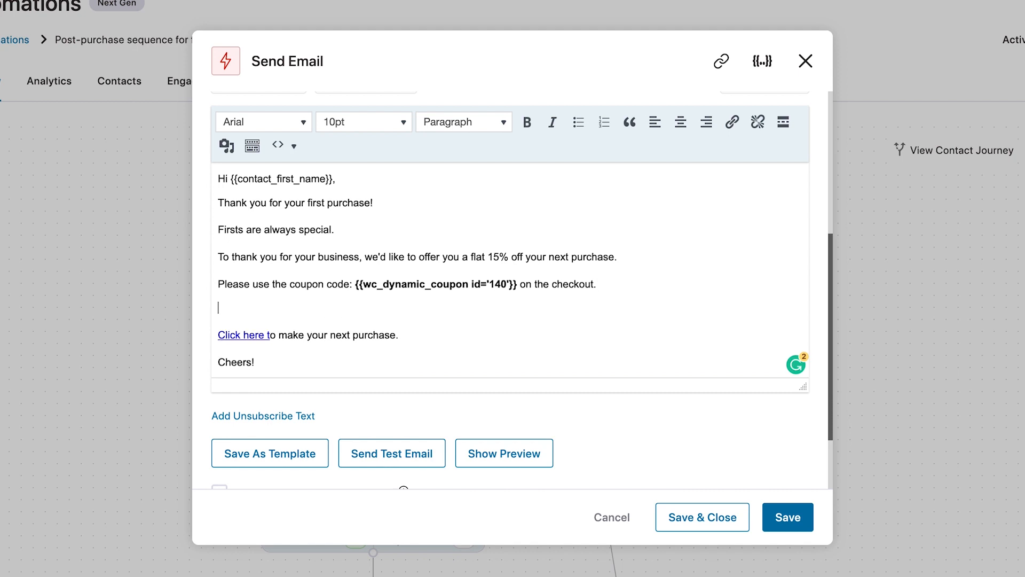
text(Act fast! The coupon code is valid for three days only.)
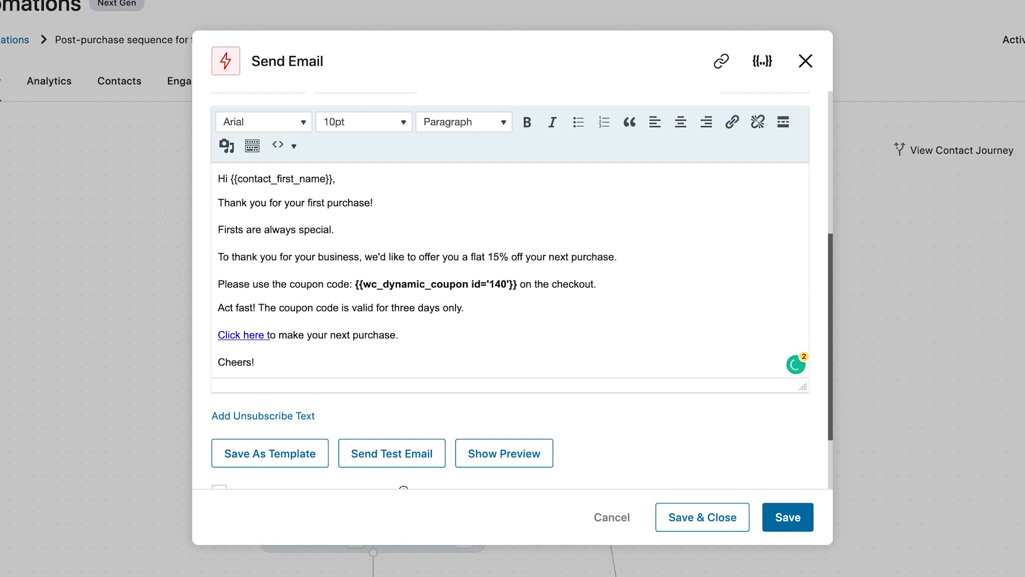
click(808, 525)
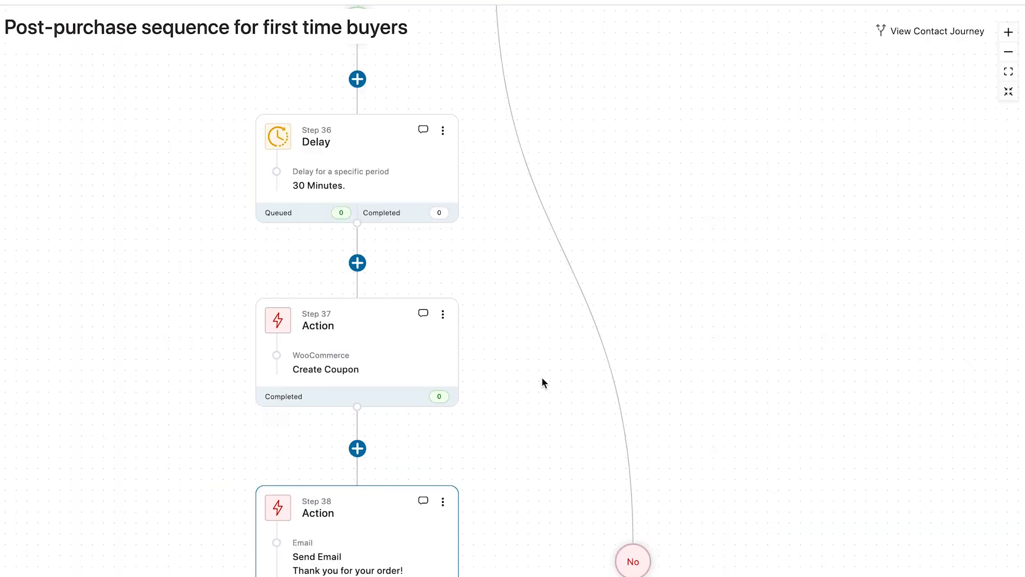
Copy the 30-minute Delay step and paste it after the Send Email action on the Yes branch
scroll(542, 378, down, 5)
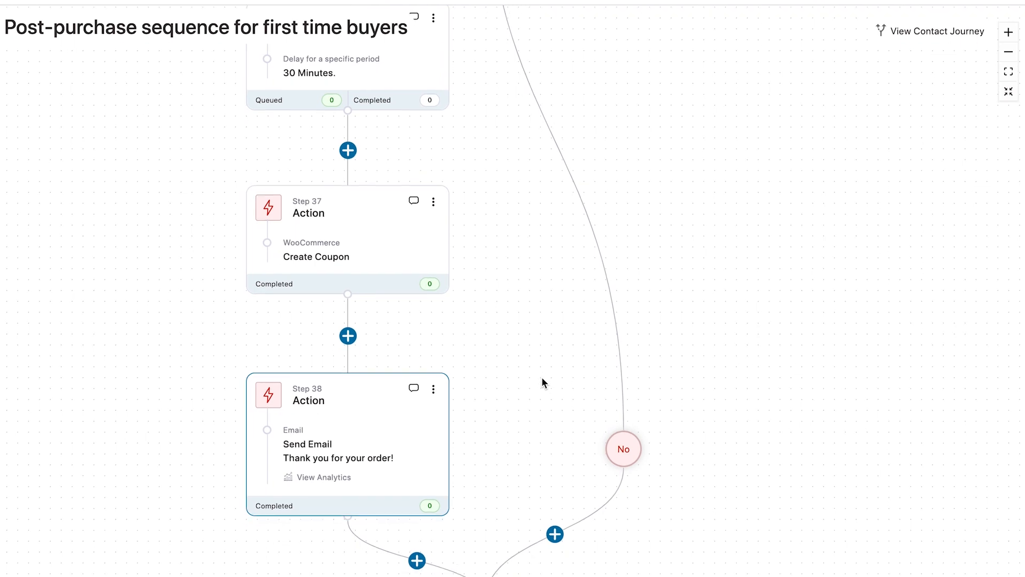
scroll(542, 379, down, 3)
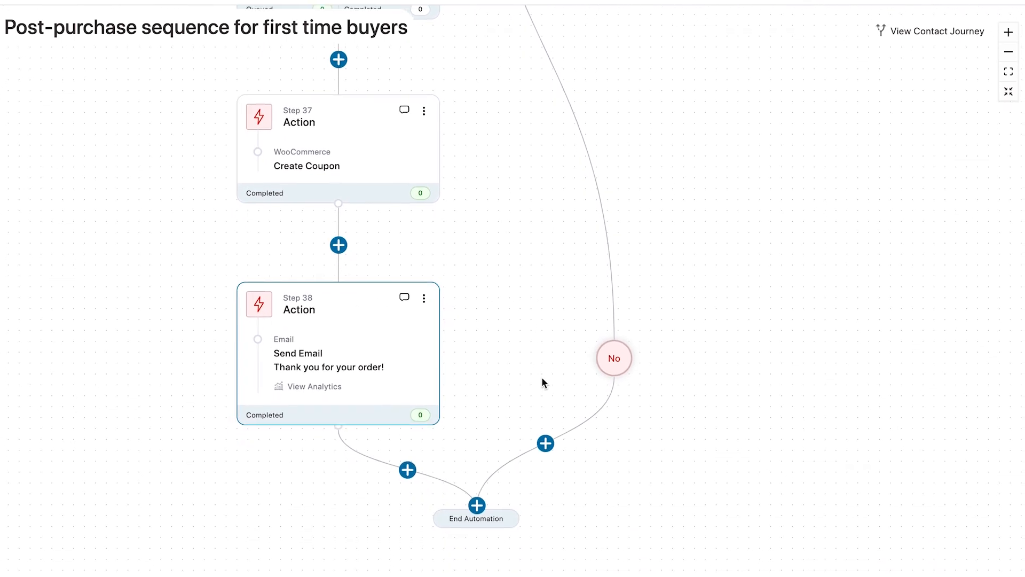
scroll(543, 378, up, 6)
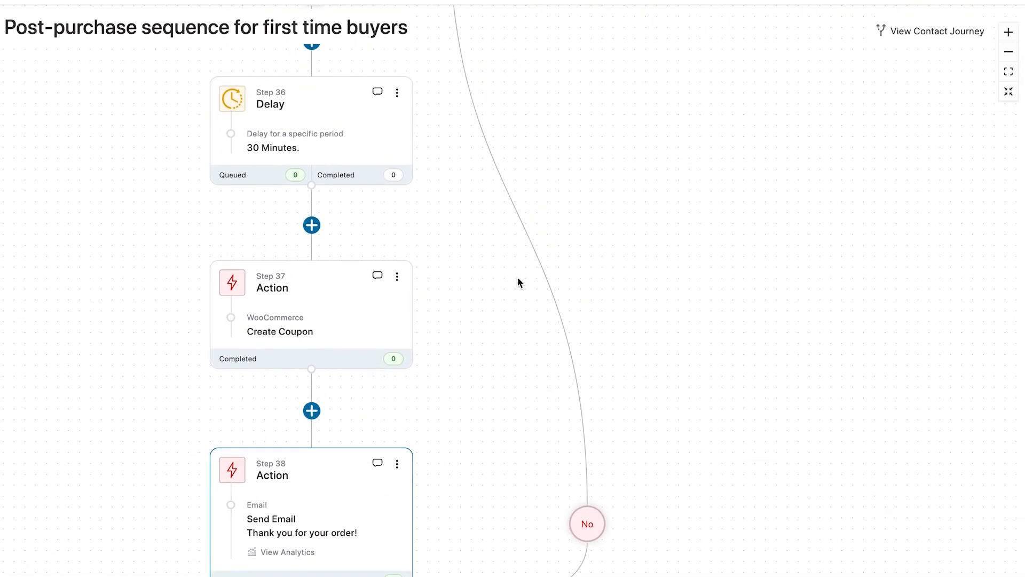
scroll(456, 275, up, 1)
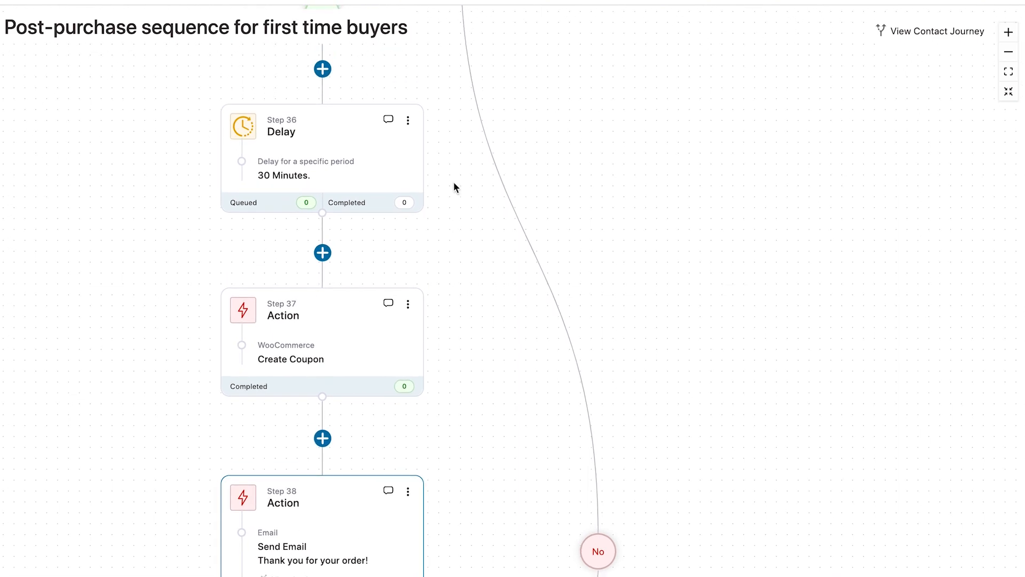
click(408, 120)
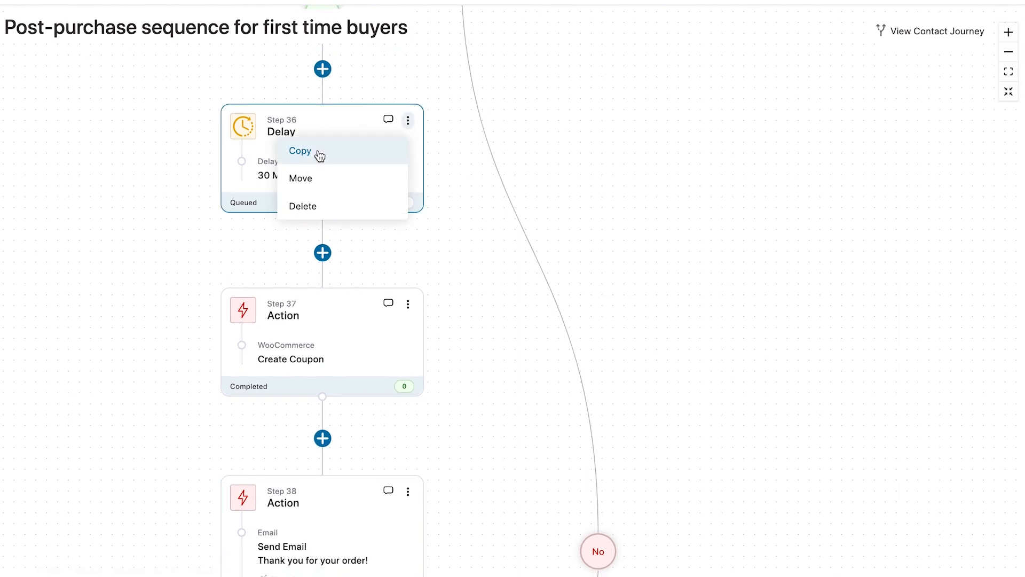
click(320, 153)
scroll(452, 310, down, 8)
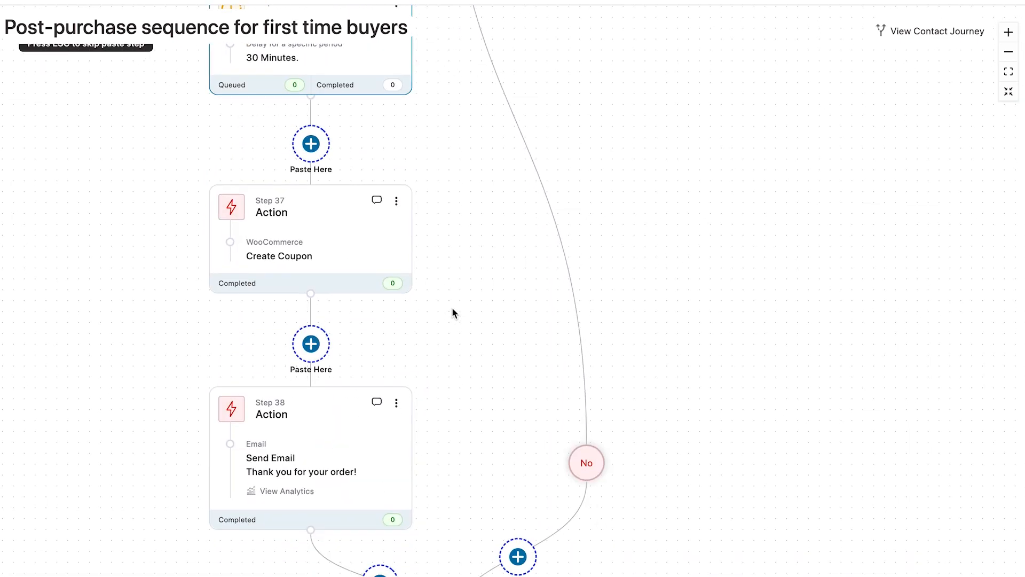
scroll(452, 312, down, 2)
click(357, 449)
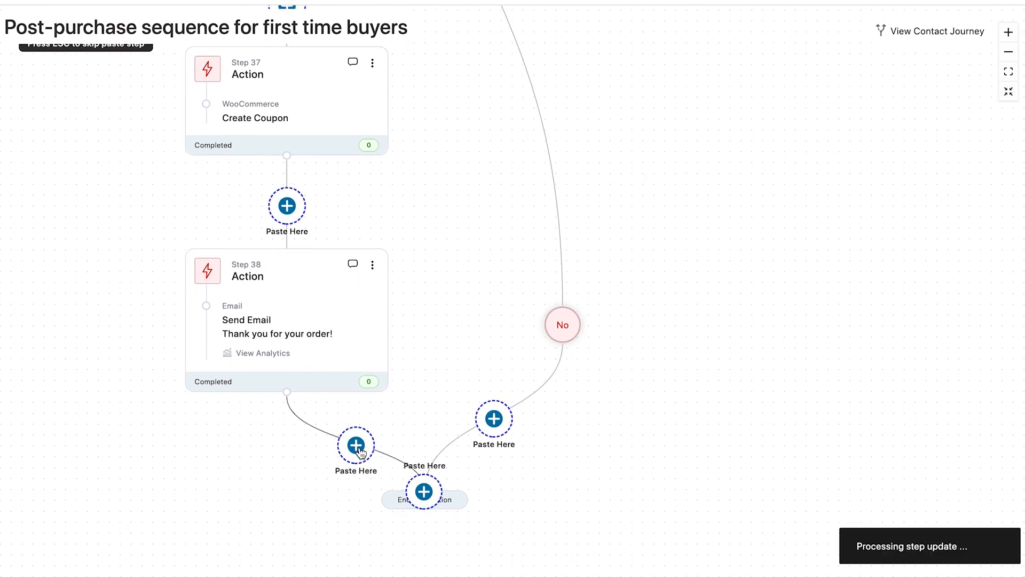
Add an Exit step to the No branch of the first-order condition
scroll(527, 508, down, 3)
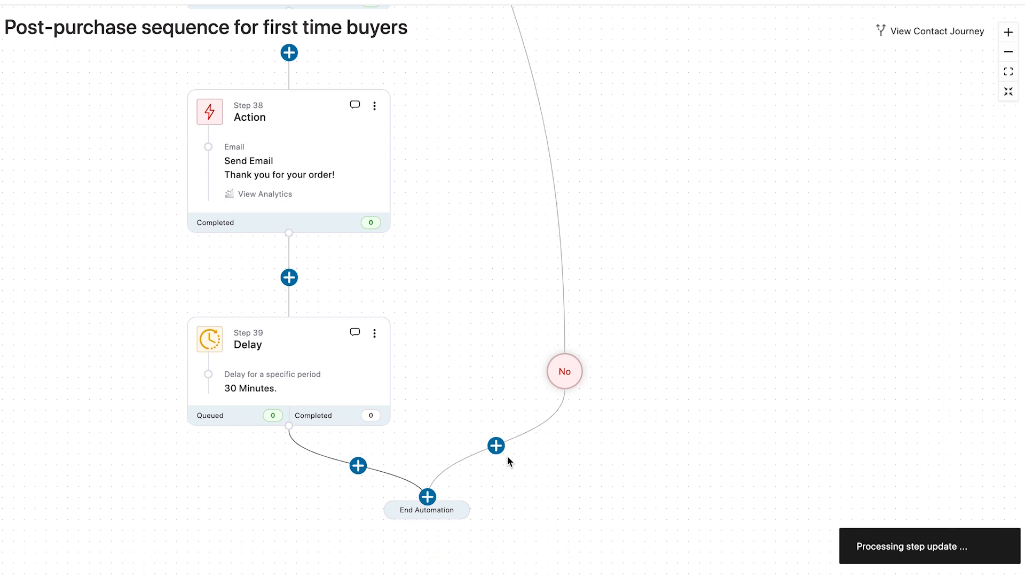
click(638, 457)
click(644, 412)
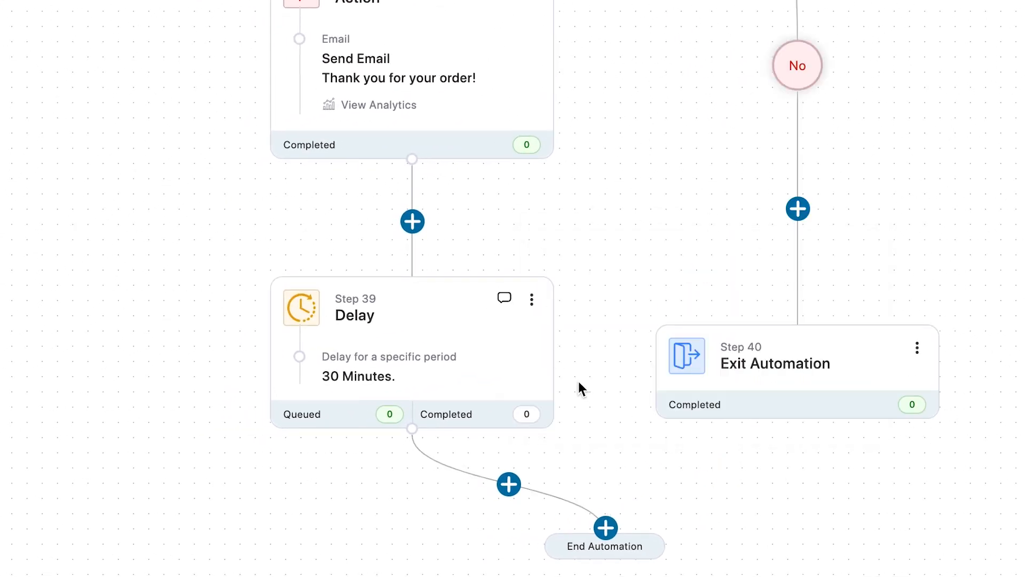
Copy the "Thank you for your order!" Send Email action and paste it after the second delay
scroll(579, 382, down, 1)
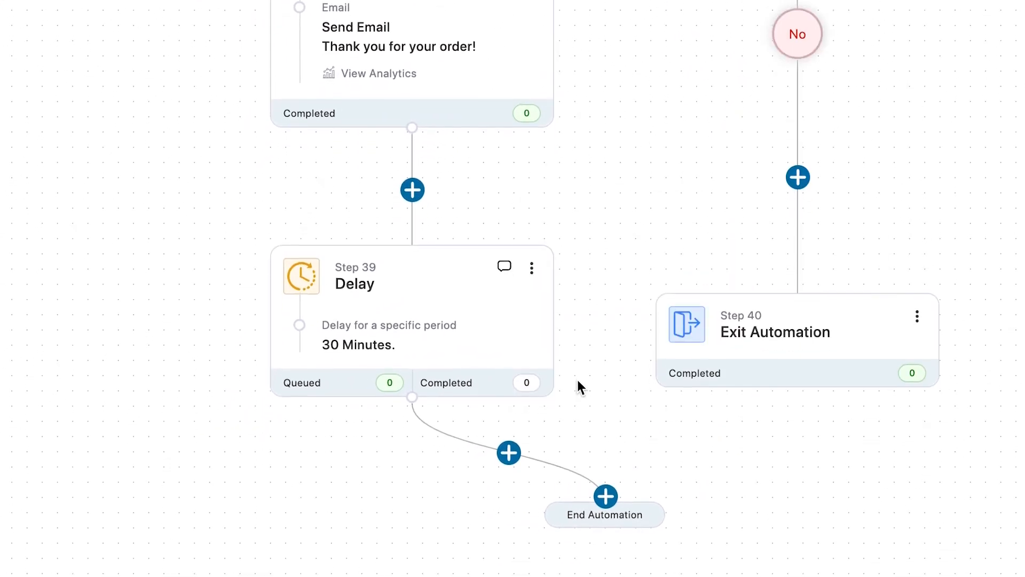
scroll(496, 294, down, 2)
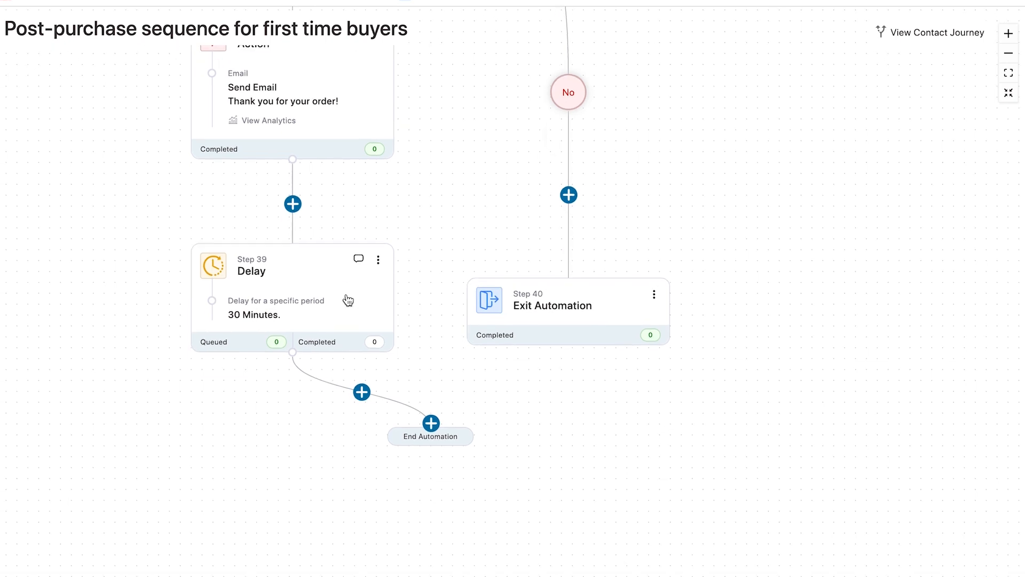
scroll(347, 299, up, 3)
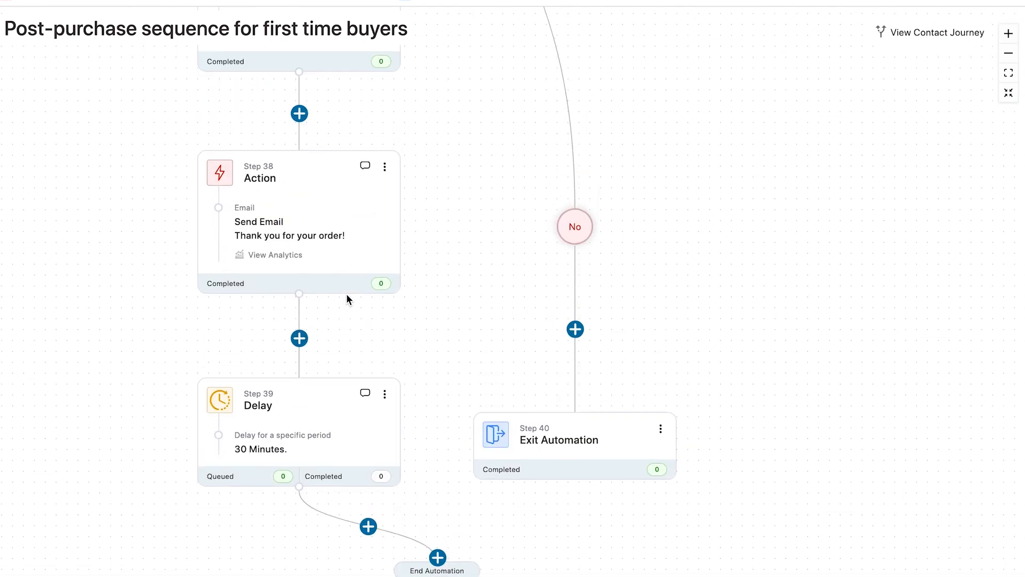
scroll(347, 299, down, 3)
scroll(318, 191, up, 3)
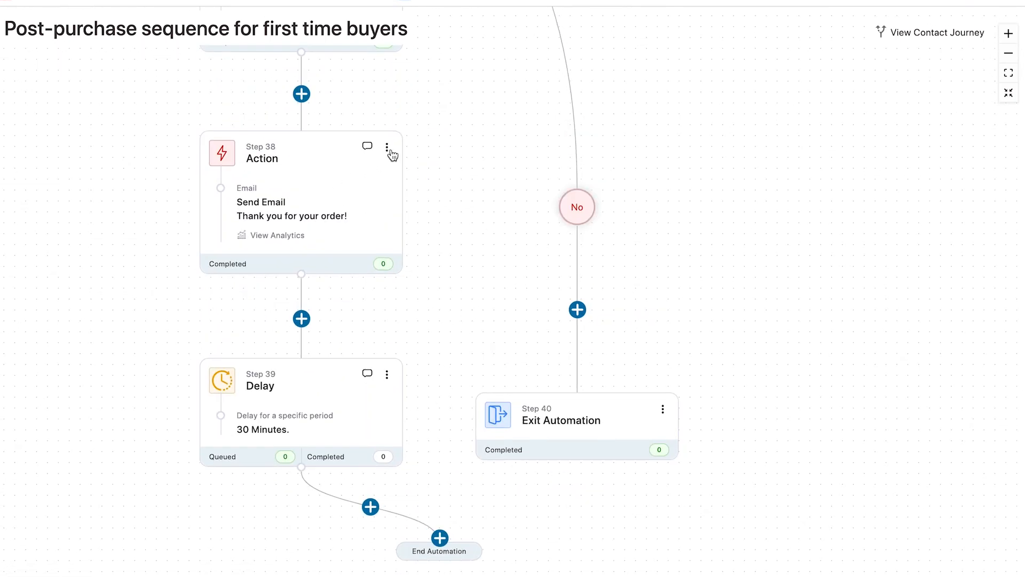
click(387, 150)
click(275, 177)
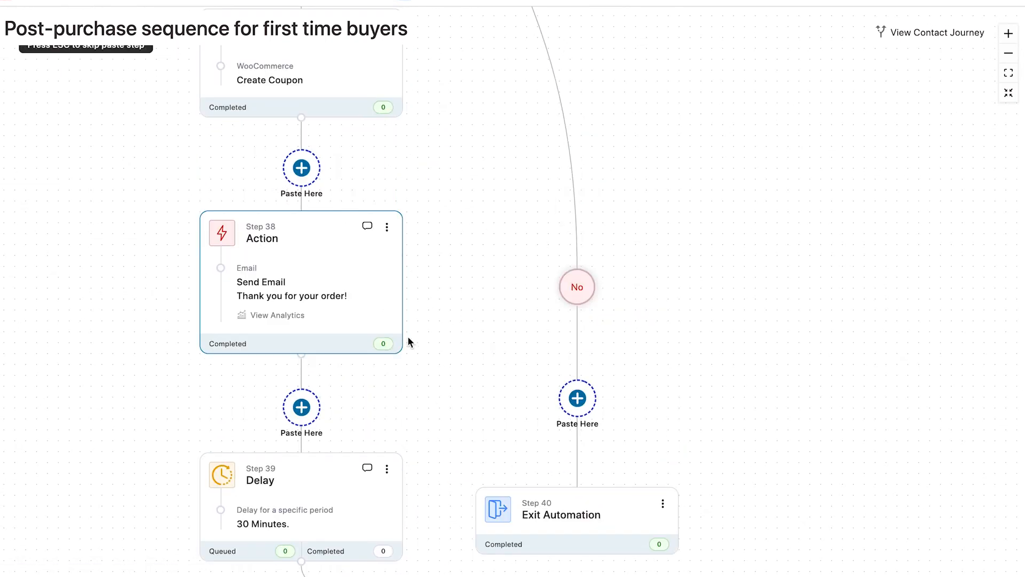
scroll(408, 336, down, 5)
click(360, 367)
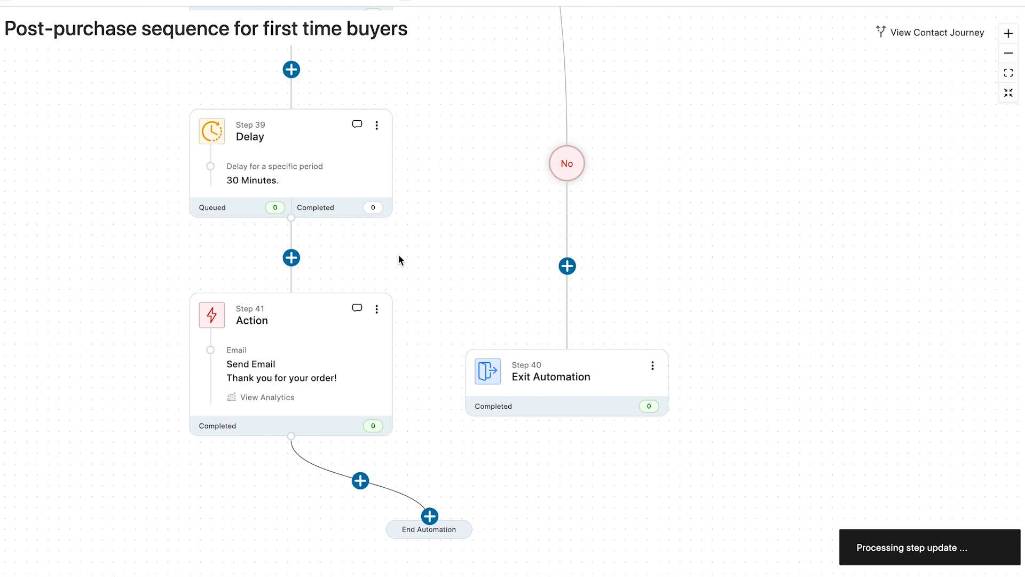
Set the second delay's period to 24 hours and save it
scroll(399, 256, up, 5)
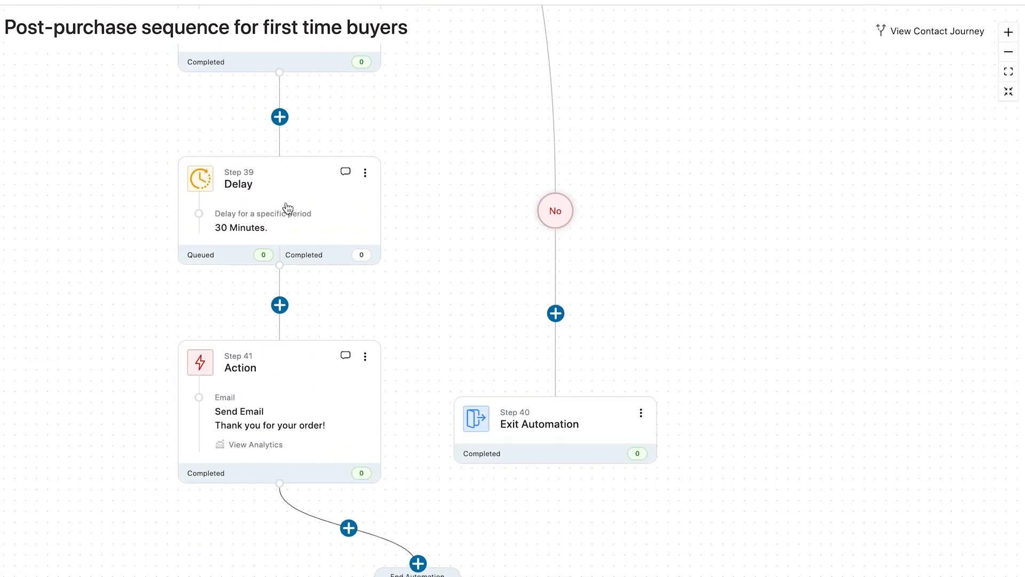
click(243, 212)
double_click(317, 184)
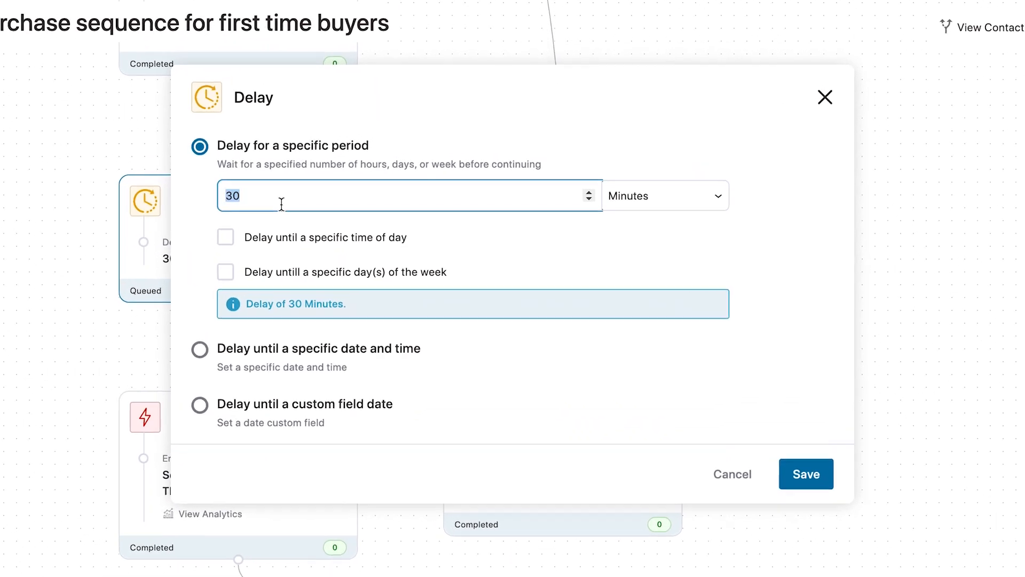
text(24)
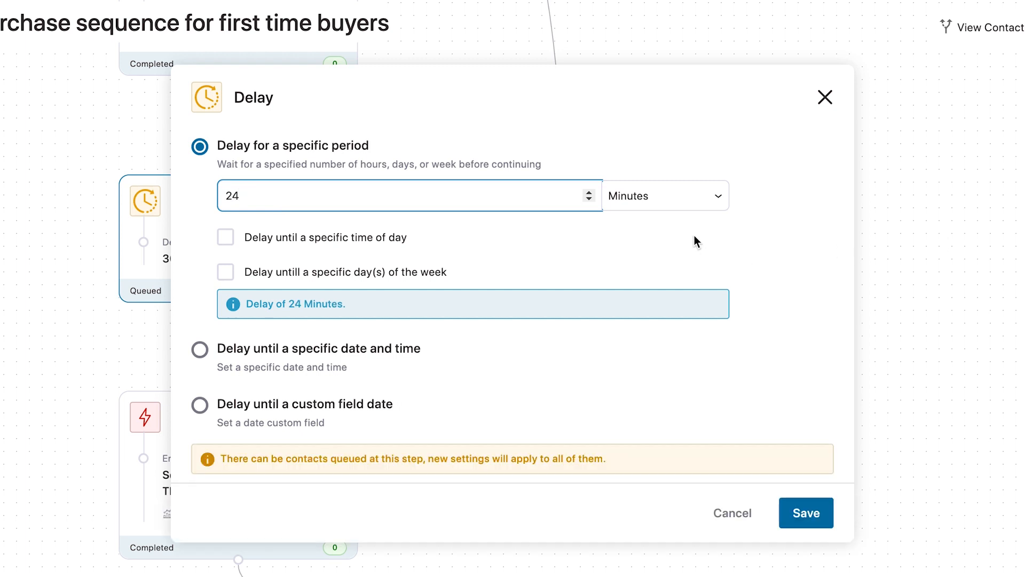
click(679, 204)
click(685, 212)
click(804, 520)
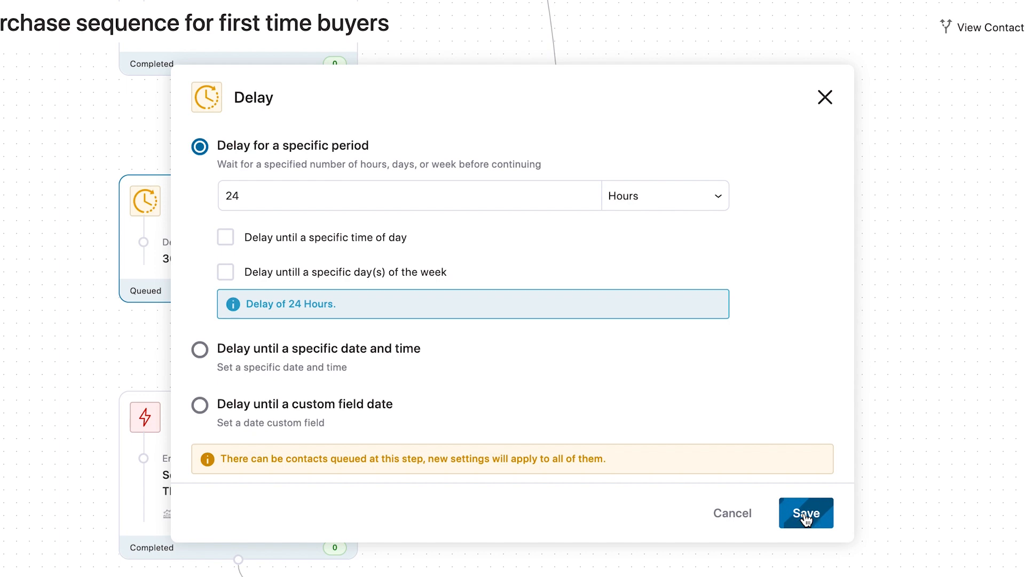
scroll(316, 370, down, 5)
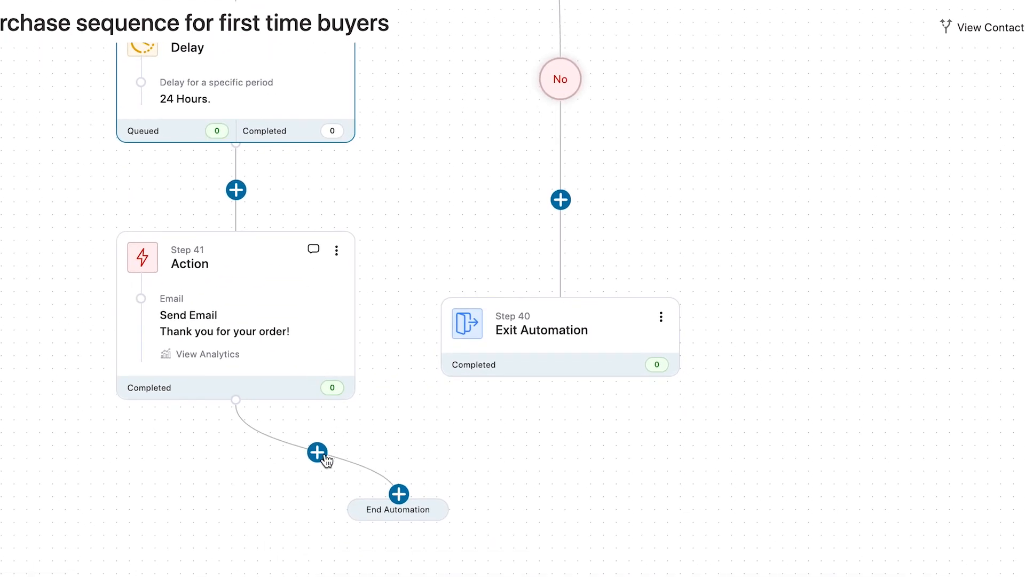
Copy the 24-hour Delay step and paste it after the second "Thank you for your order!" Send Email action
scroll(348, 288, up, 3)
click(340, 118)
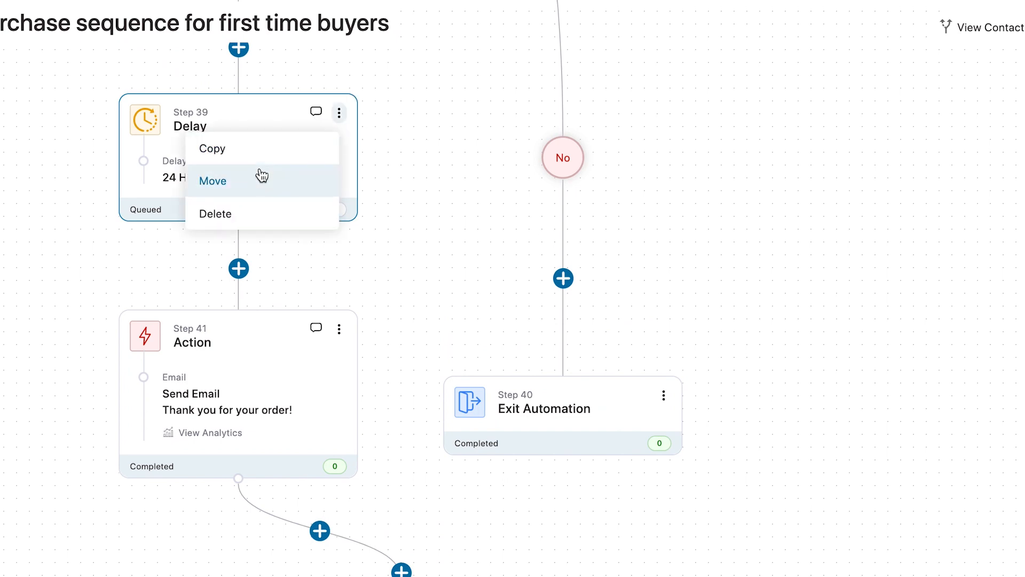
click(233, 155)
scroll(348, 424, down, 5)
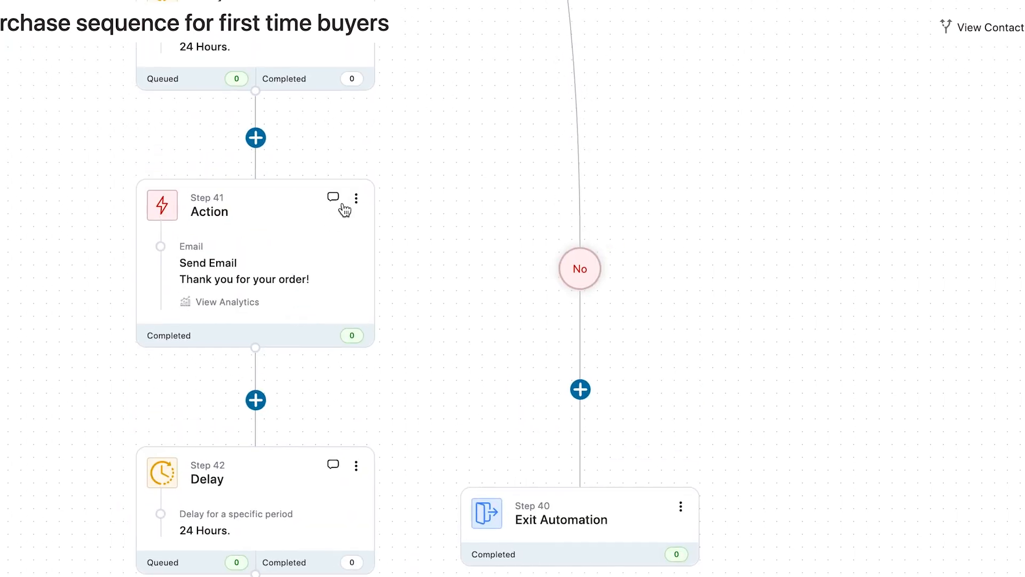
Copy the "Thank you for your order!" Send Email action and paste it after the last 24-hour delay on the Yes branch
click(355, 200)
click(229, 235)
scroll(365, 368, down, 8)
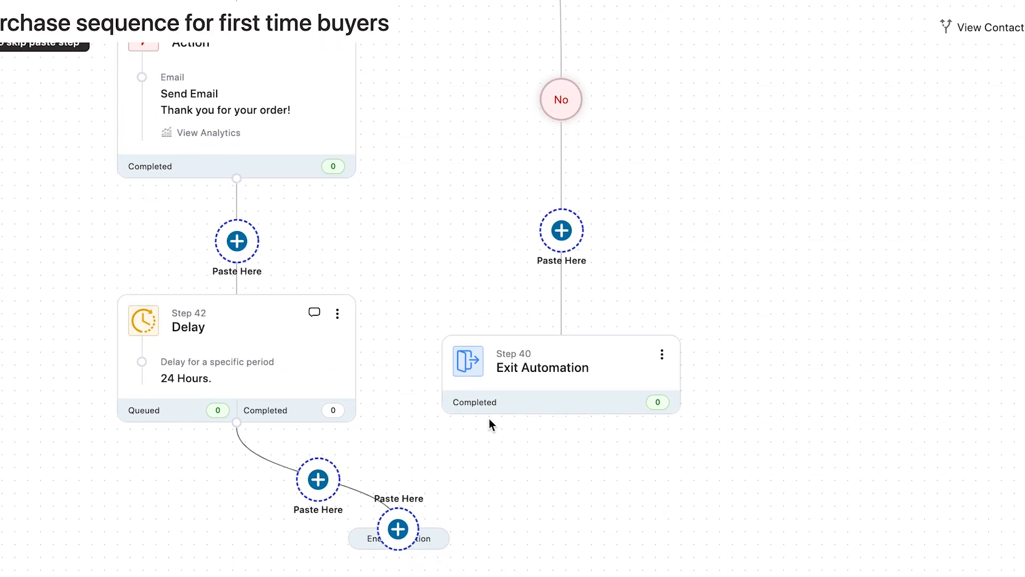
click(319, 479)
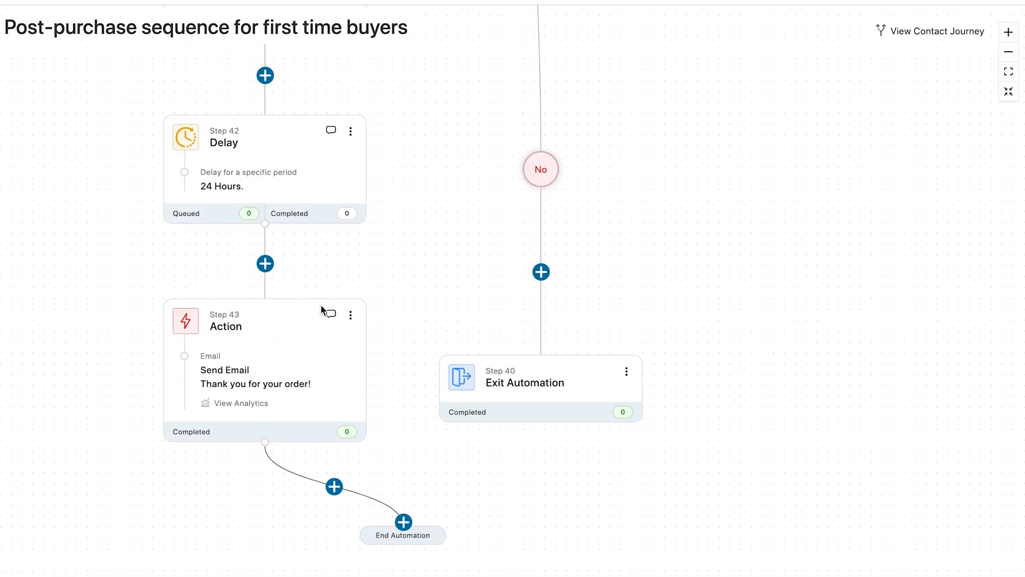
Add a Goal step after the last Send Email action and choose the WooCommerce Order Created goal
scroll(321, 306, up, 2)
scroll(321, 306, down, 3)
click(323, 438)
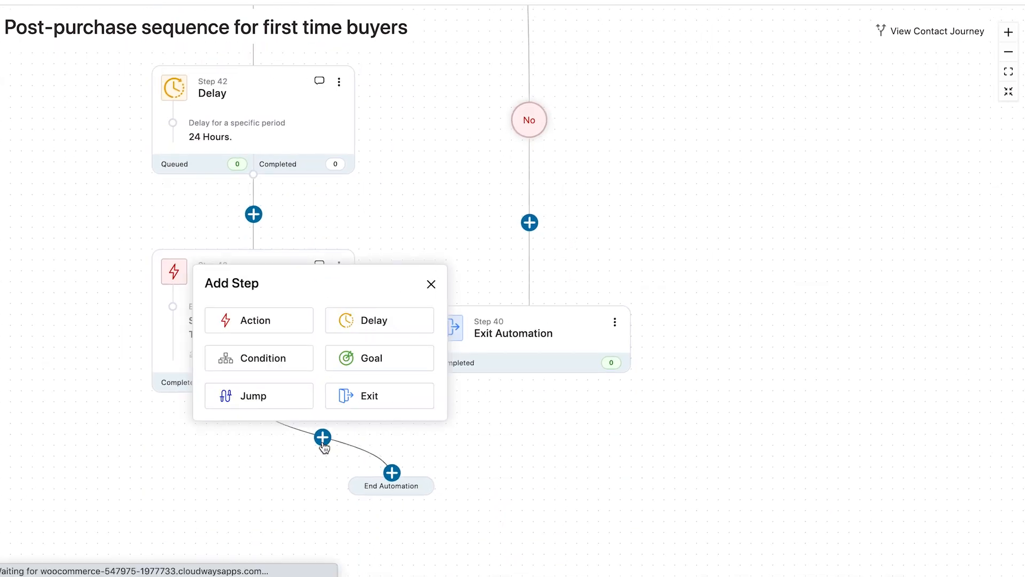
click(359, 364)
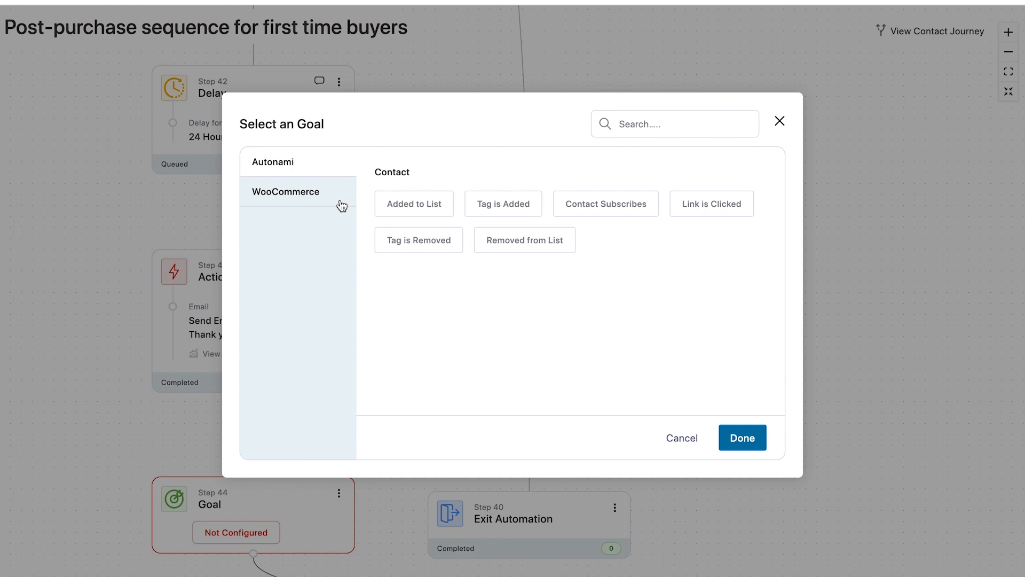
click(327, 200)
click(403, 201)
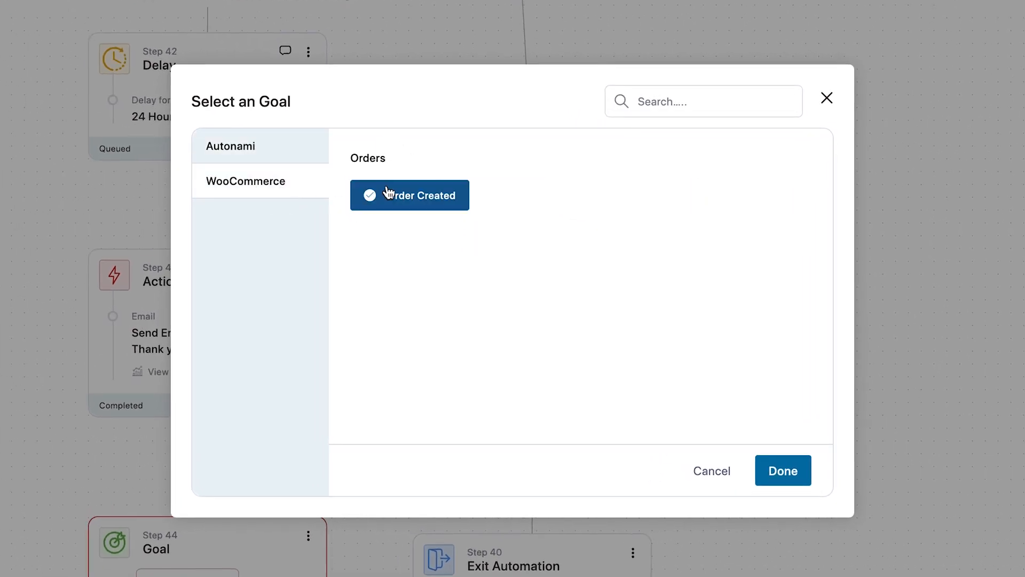
click(784, 471)
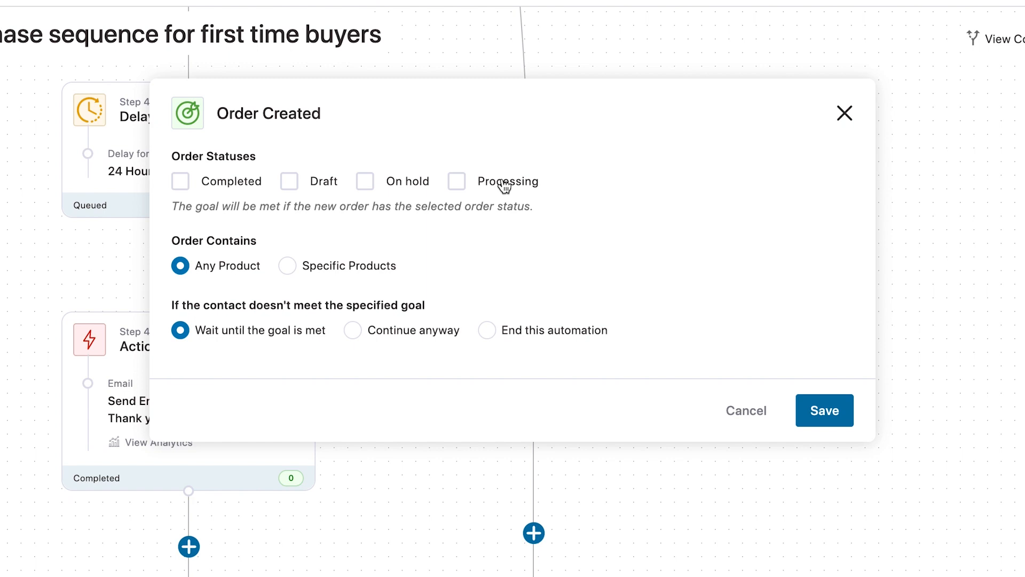
Set the goal to Completed and Processing orders with any product, ending the automation if it isn't met, and save it
click(231, 187)
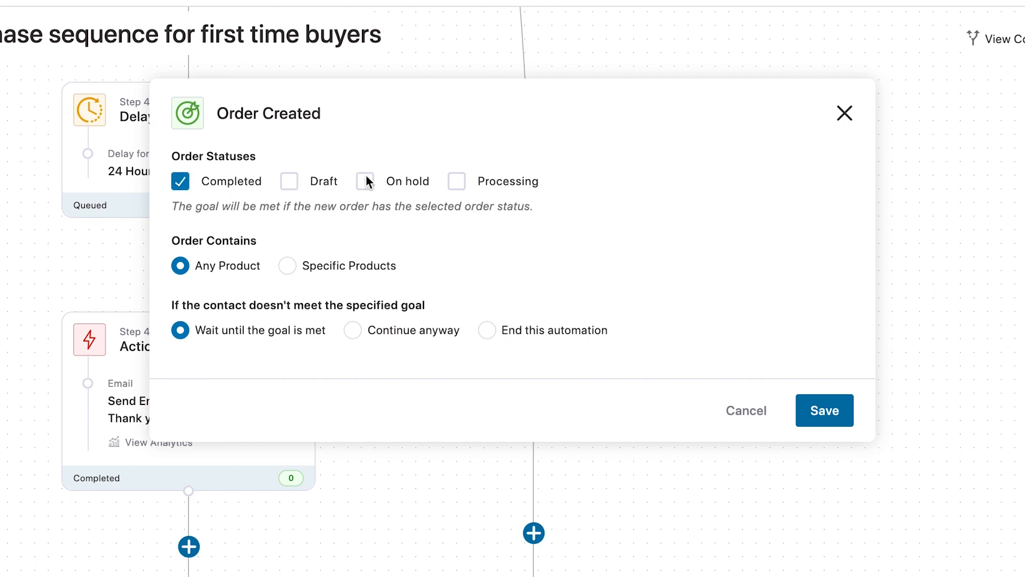
click(465, 190)
click(290, 267)
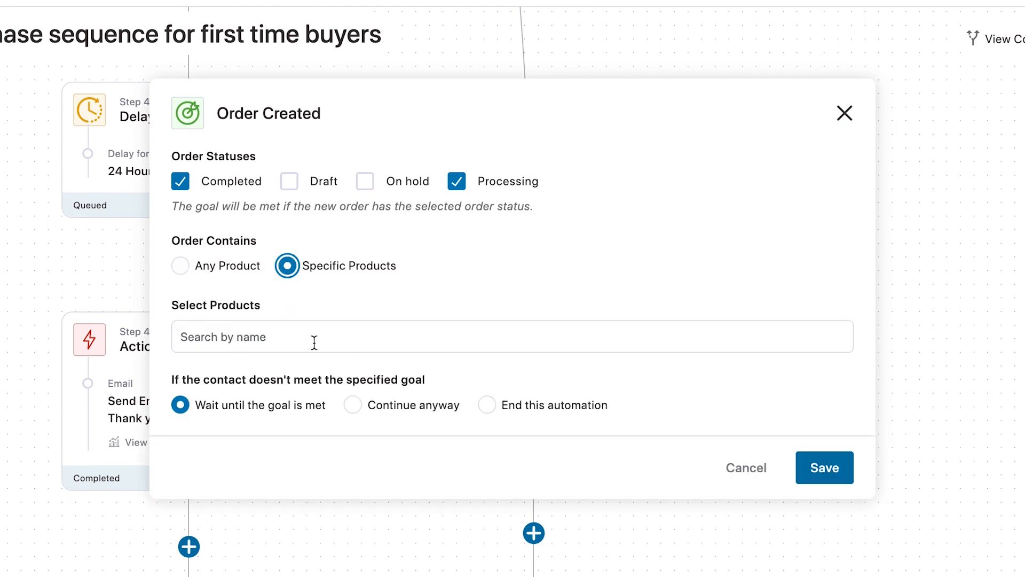
click(182, 266)
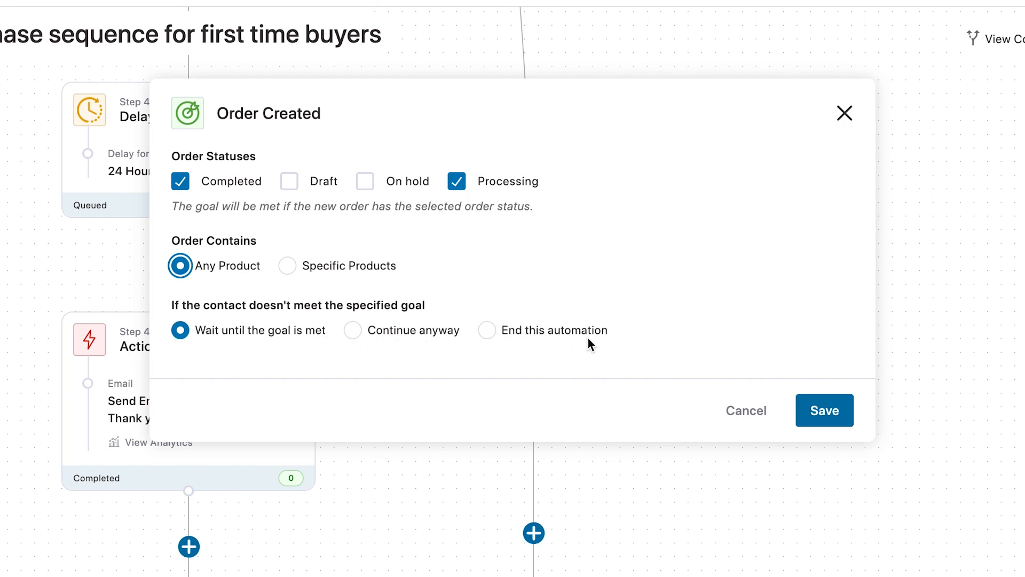
click(489, 331)
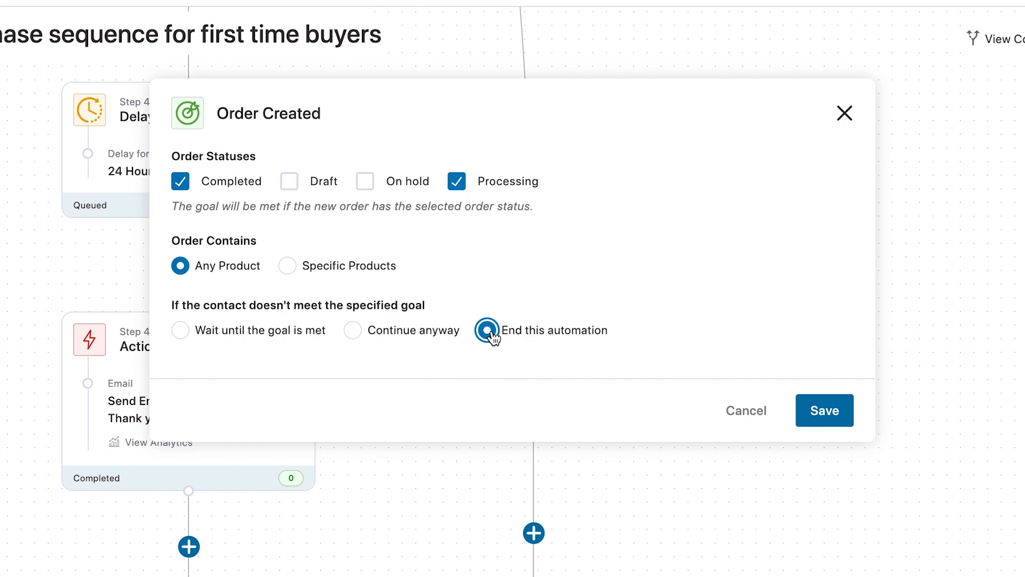
click(829, 415)
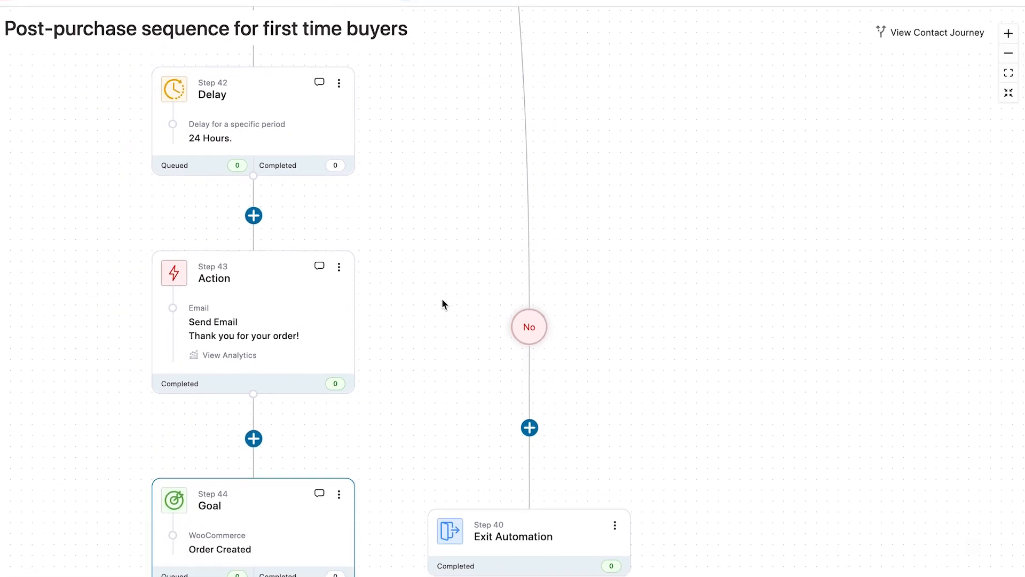
Add an Action step after the Order Created goal and choose the Autonami Add Tags action
scroll(419, 319, down, 4)
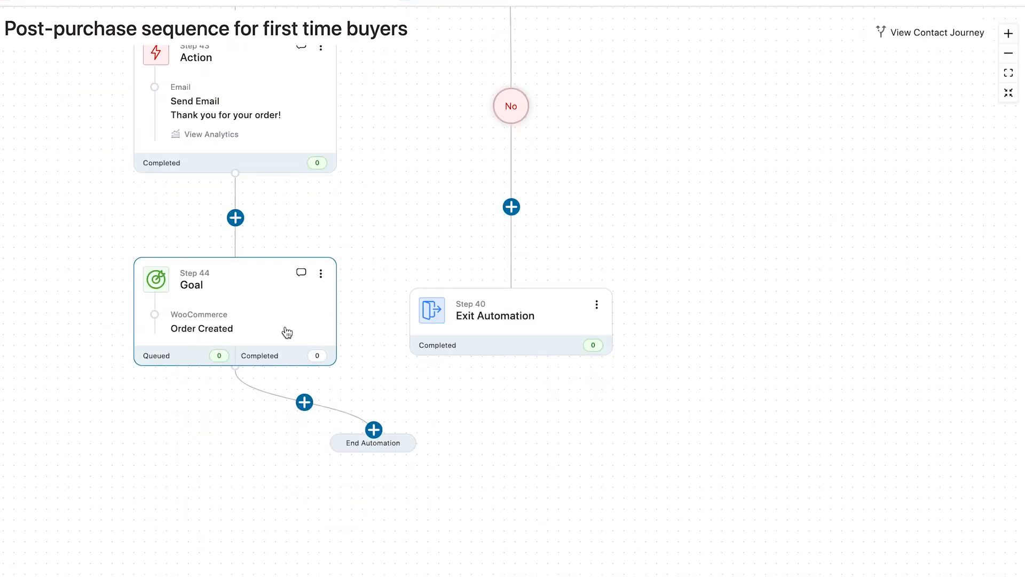
click(303, 403)
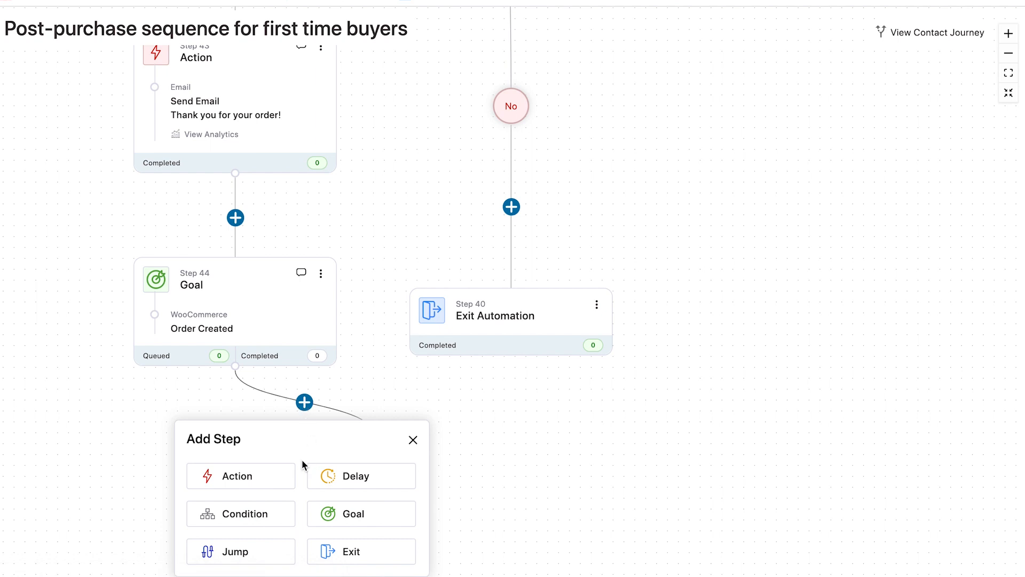
click(264, 484)
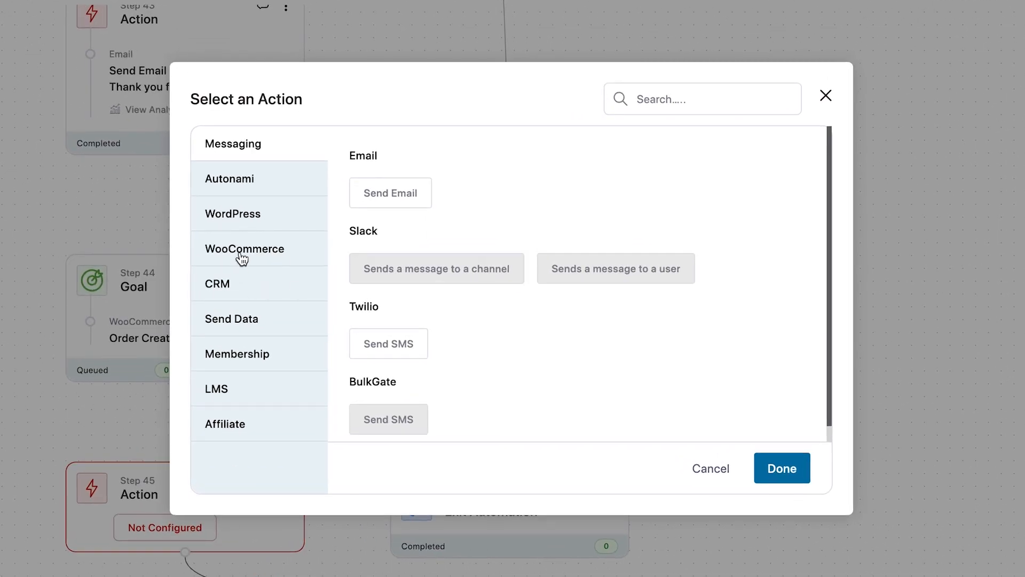
click(230, 188)
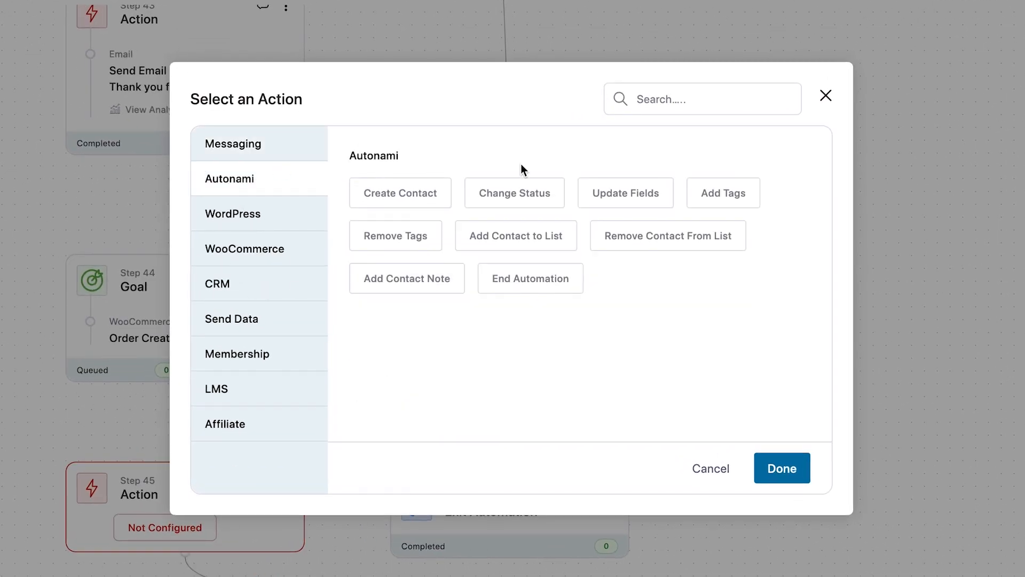
click(705, 200)
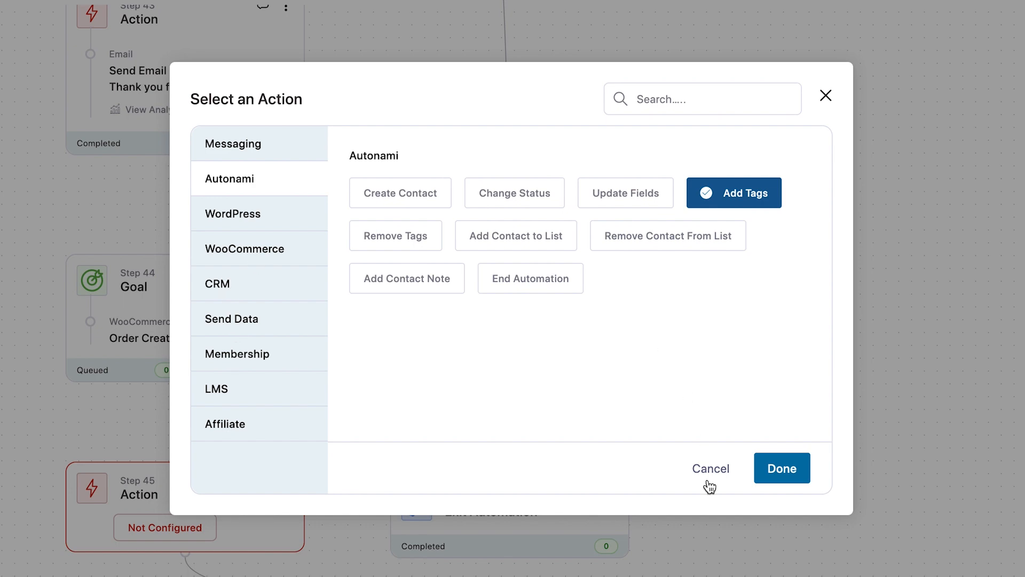
click(780, 480)
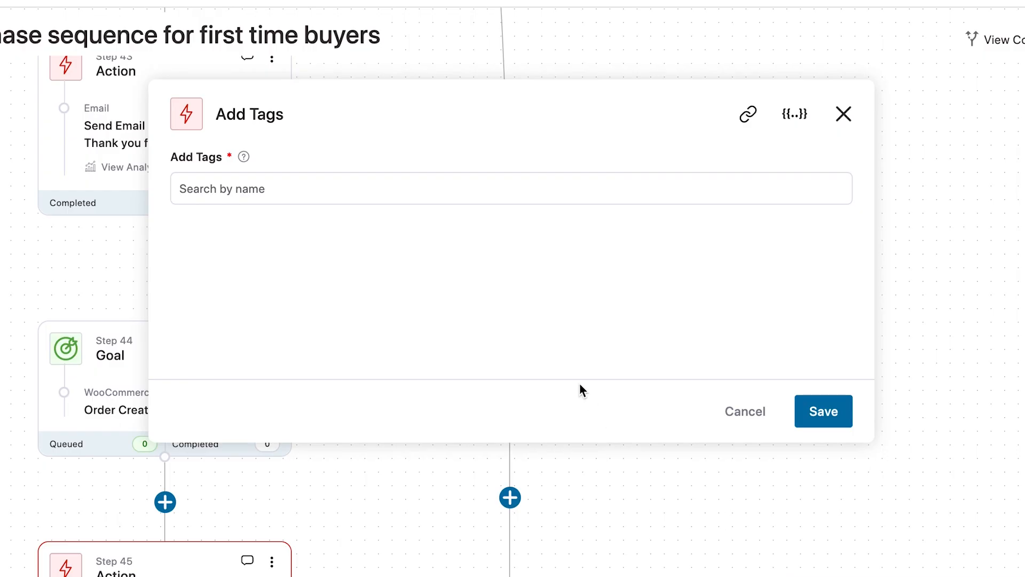
Add the new tag "dealfan" to the Add Tags action and save it
click(266, 189)
text(dea)
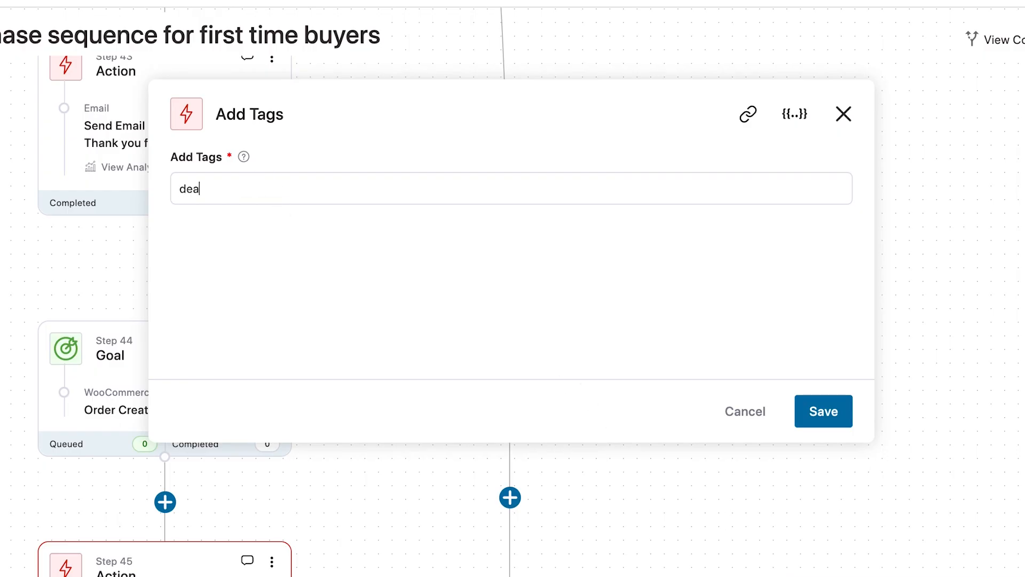
text(lfan)
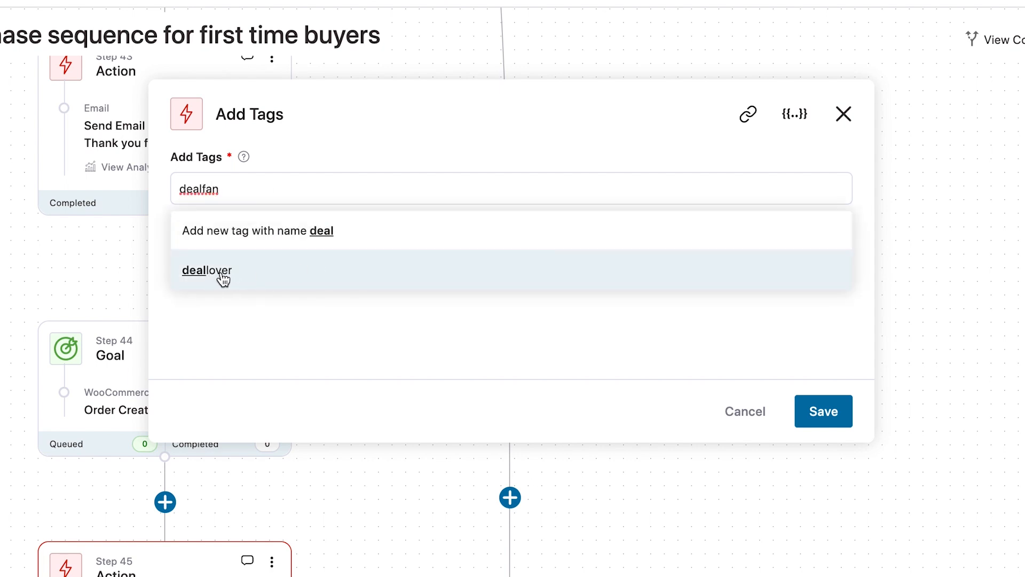
click(334, 235)
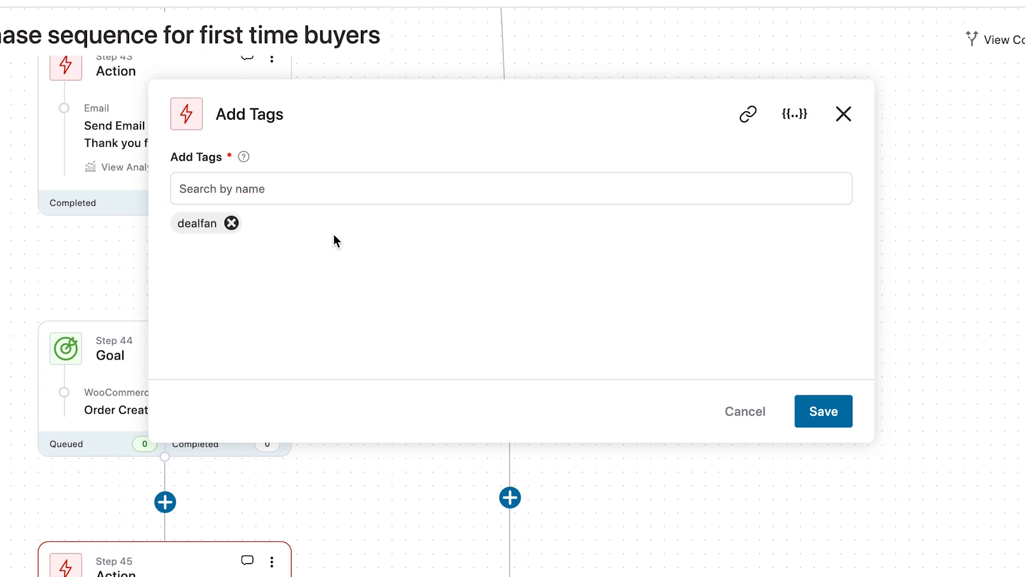
click(844, 414)
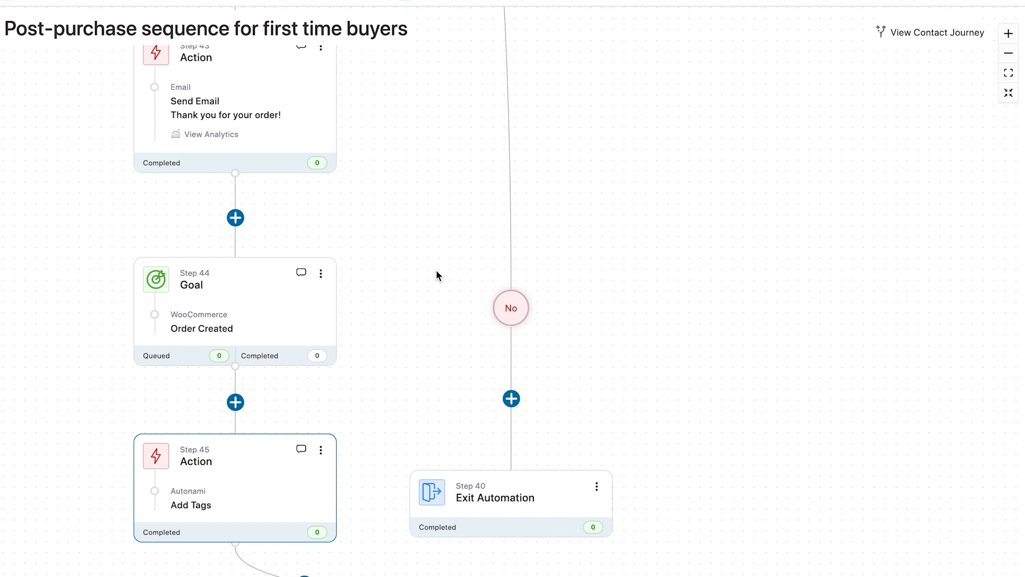
Review the whole automation from the Order Created trigger through both condition branches to the Add Tags action
scroll(436, 269, down, 2)
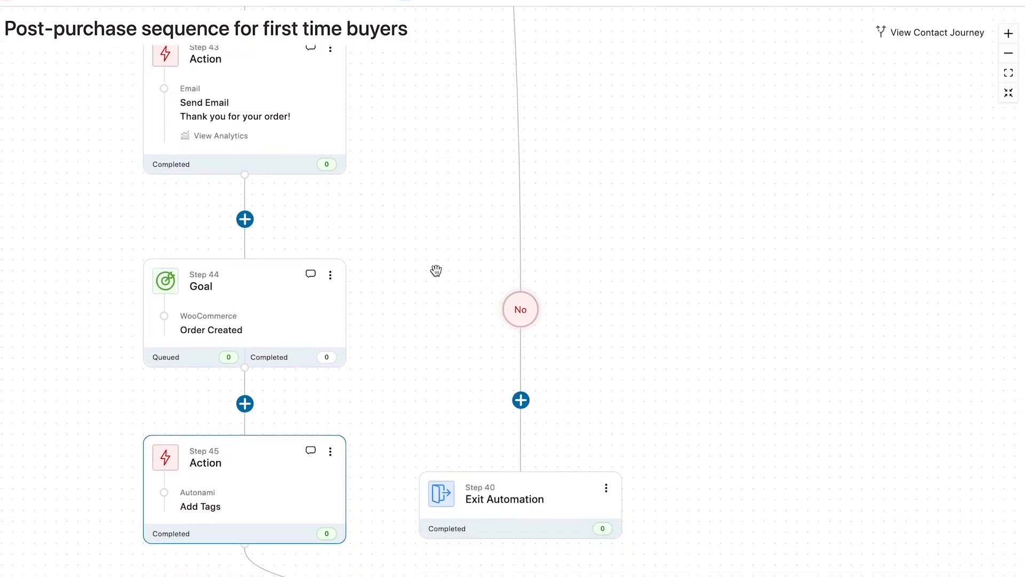
scroll(436, 269, up, 1)
scroll(435, 269, down, 1)
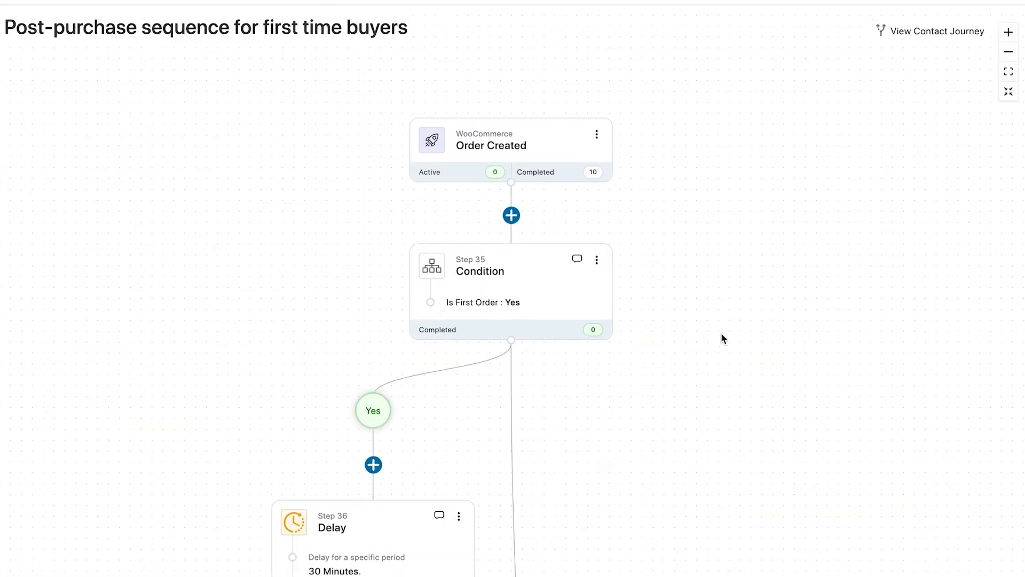
scroll(722, 337, down, 1)
scroll(723, 338, down, 4)
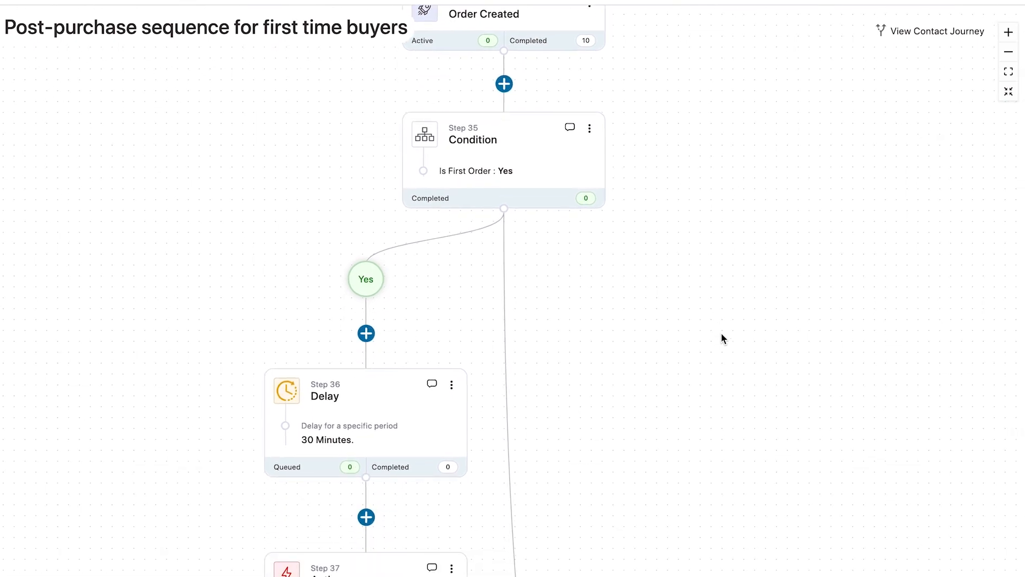
scroll(722, 339, down, 2)
scroll(722, 338, up, 1)
scroll(722, 339, down, 2)
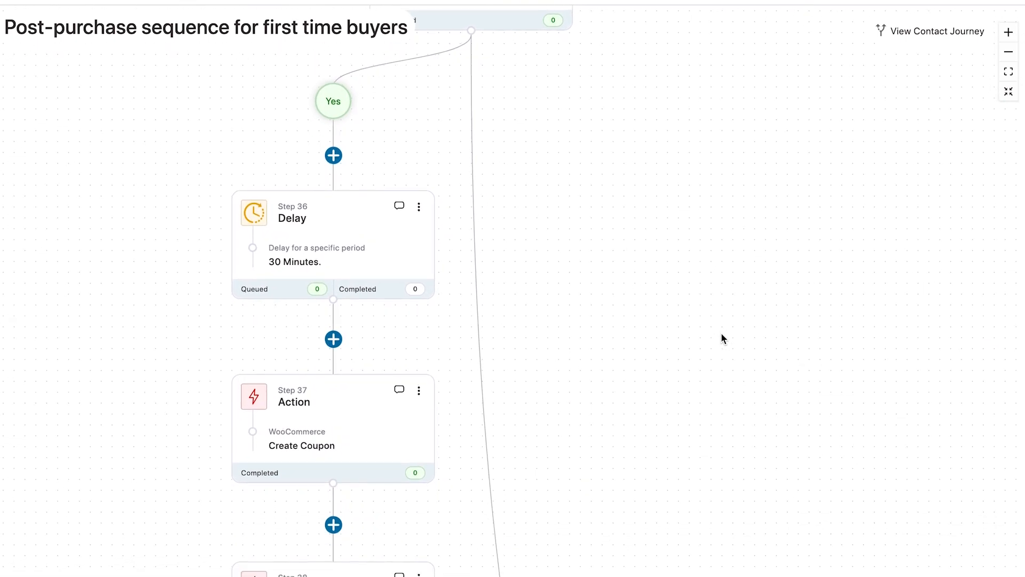
scroll(722, 335, down, 5)
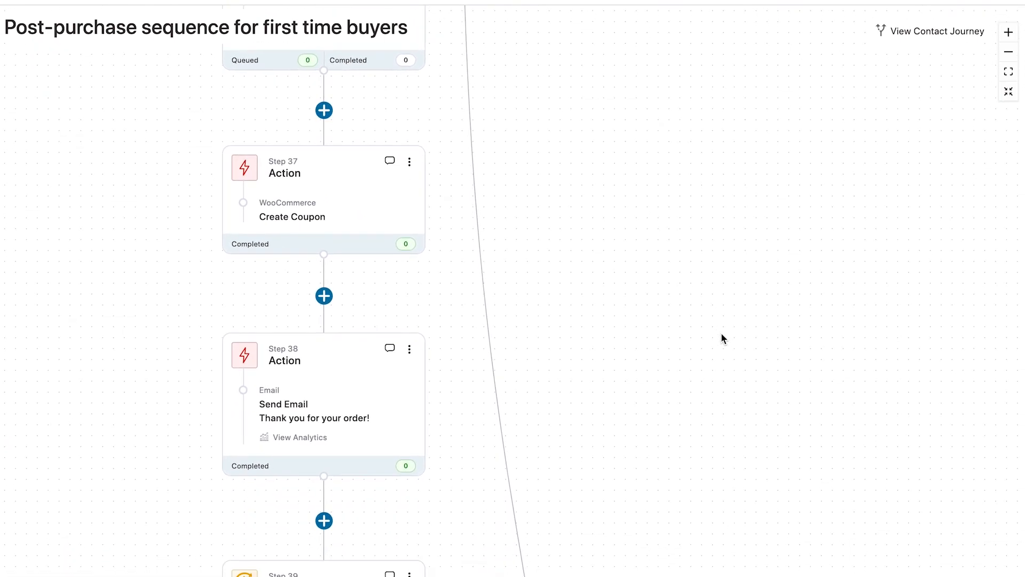
scroll(722, 339, down, 3)
scroll(721, 334, down, 3)
scroll(720, 339, down, 2)
scroll(721, 339, up, 2)
scroll(721, 338, down, 7)
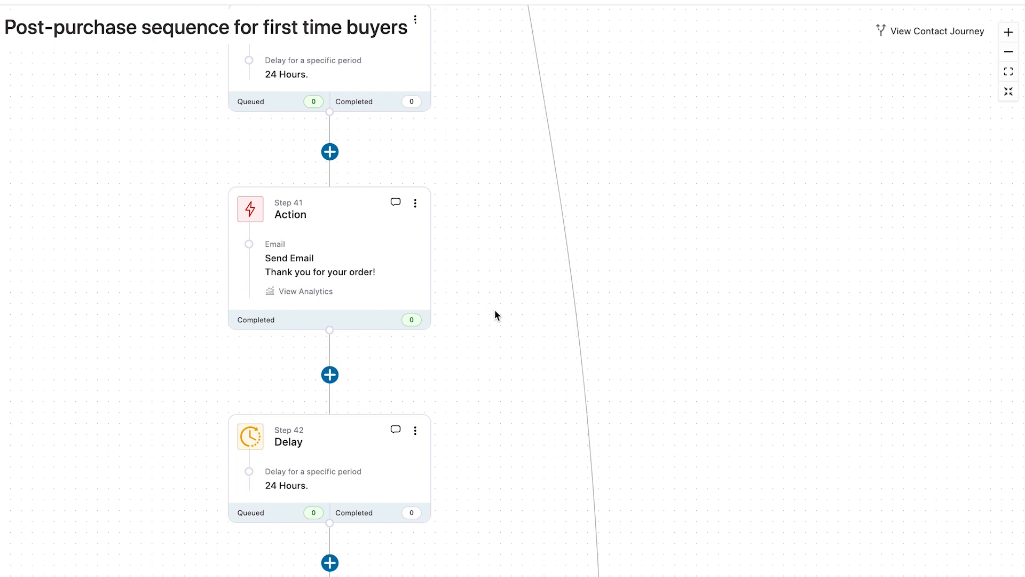
scroll(601, 329, down, 5)
scroll(600, 329, down, 8)
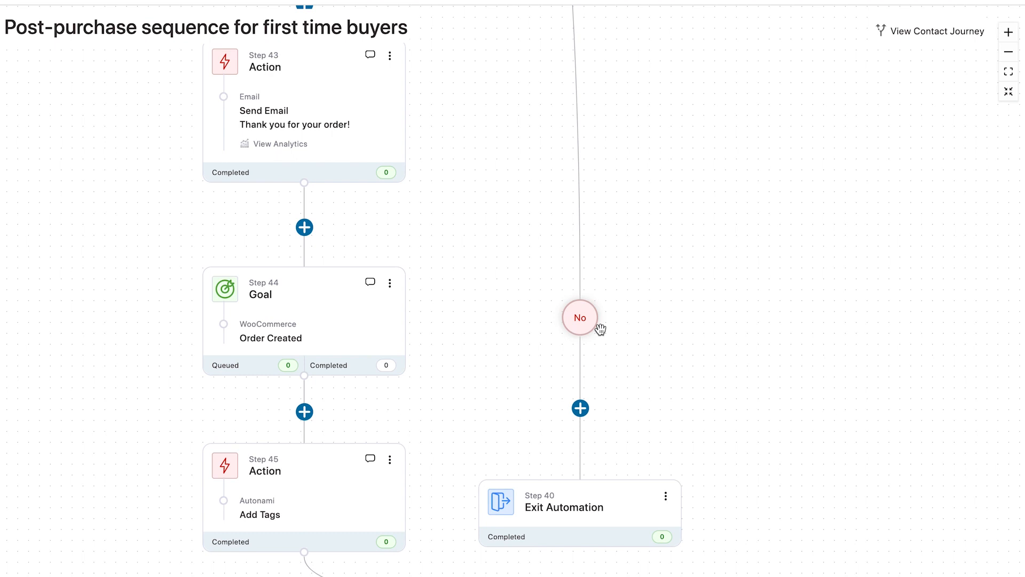
scroll(601, 328, down, 1)
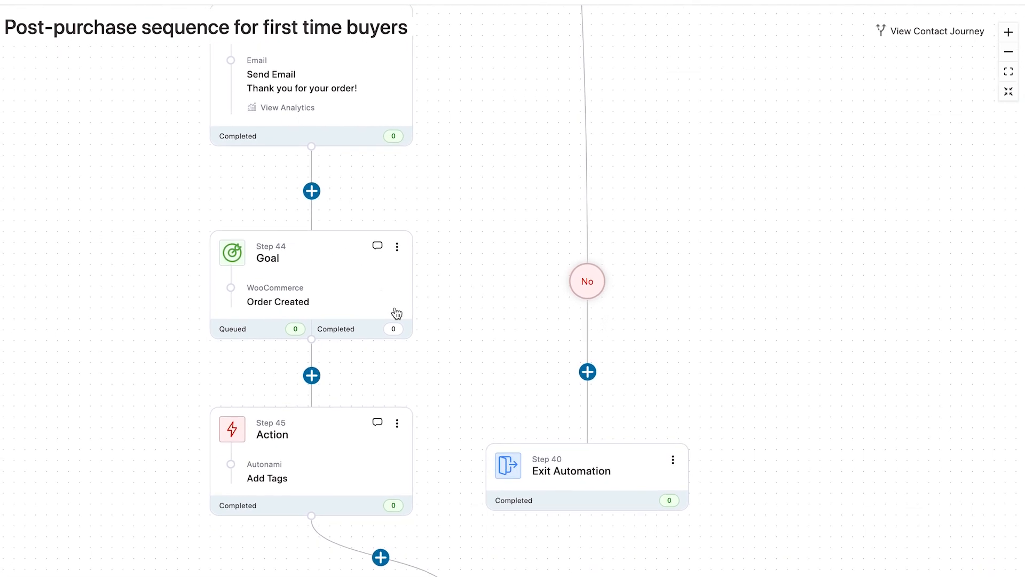
scroll(441, 316, down, 1)
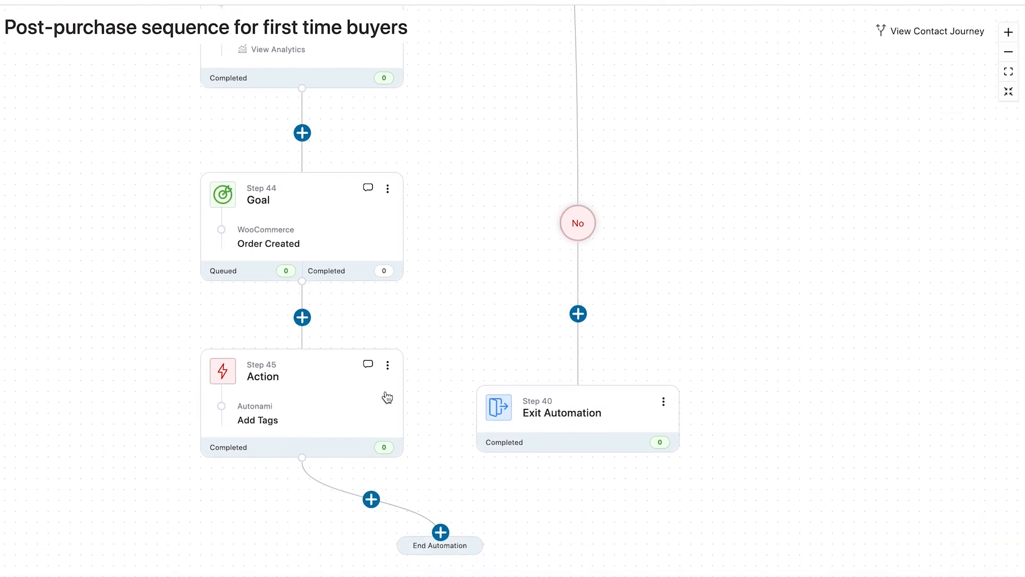
scroll(402, 402, down, 1)
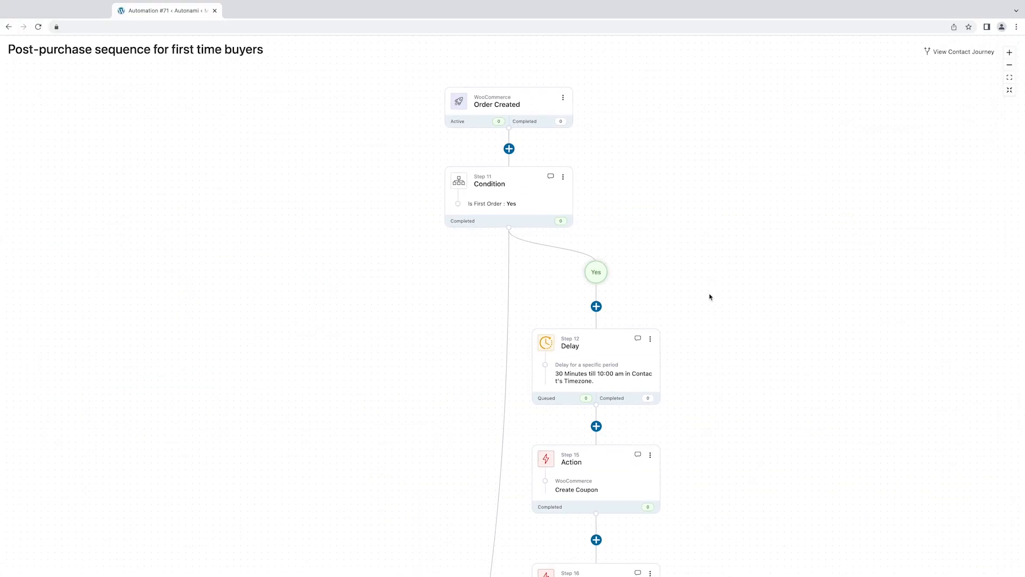
scroll(667, 297, up, 1)
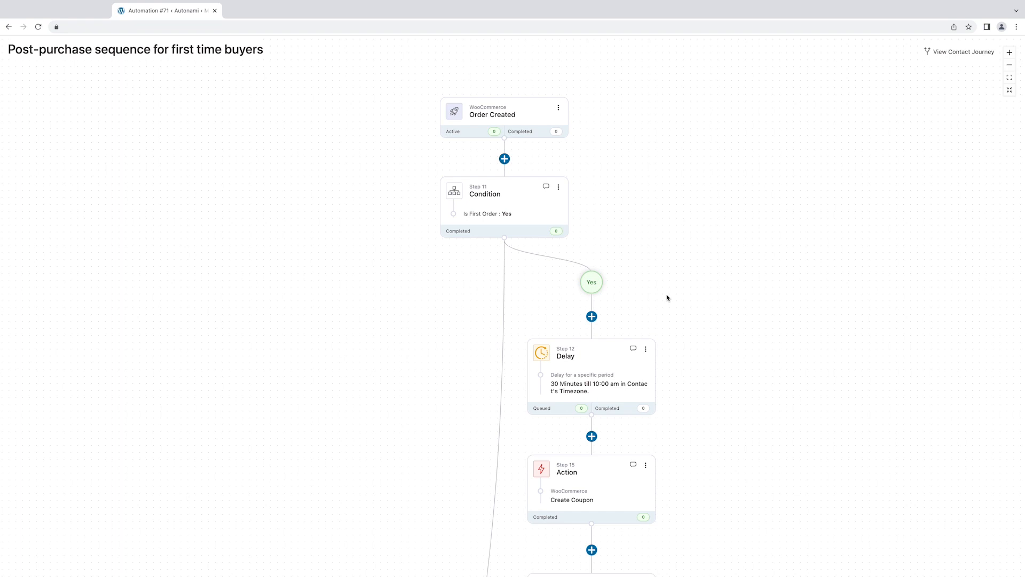
scroll(667, 298, down, 1)
scroll(666, 298, up, 1)
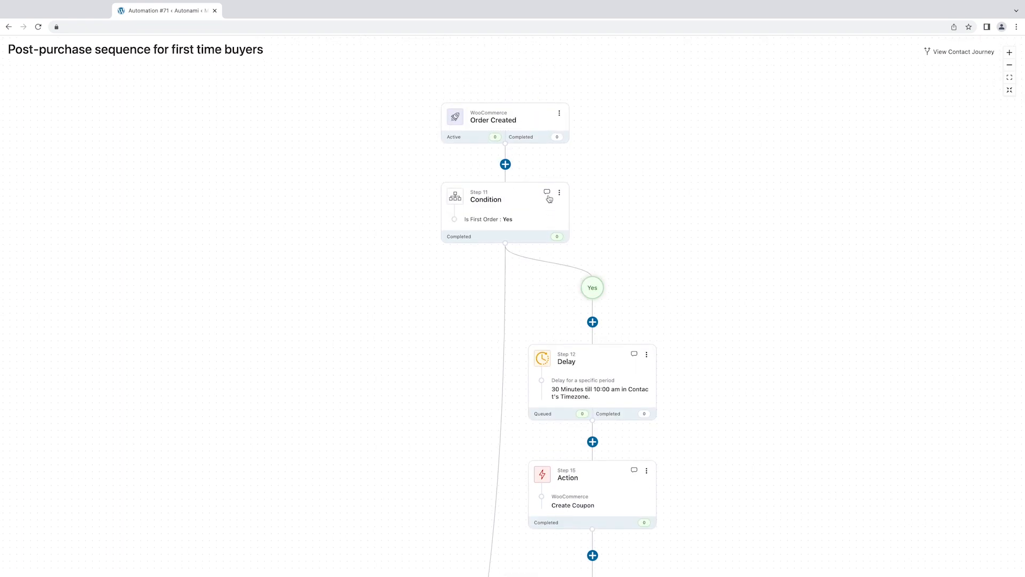
Open the empty notes of the Is First Order Condition step and the 30-minute Delay step, closing each without adding a note
click(548, 195)
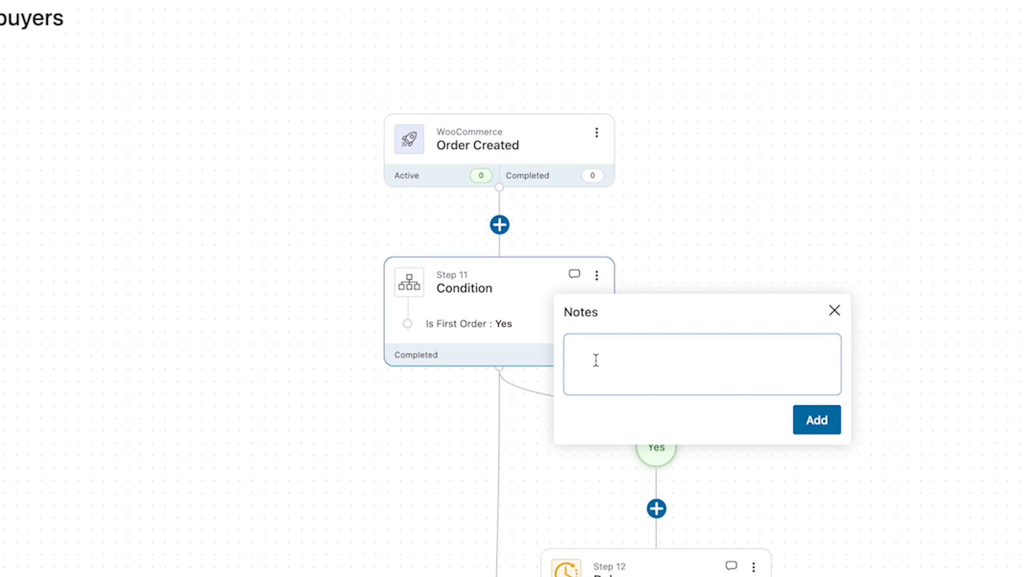
click(660, 239)
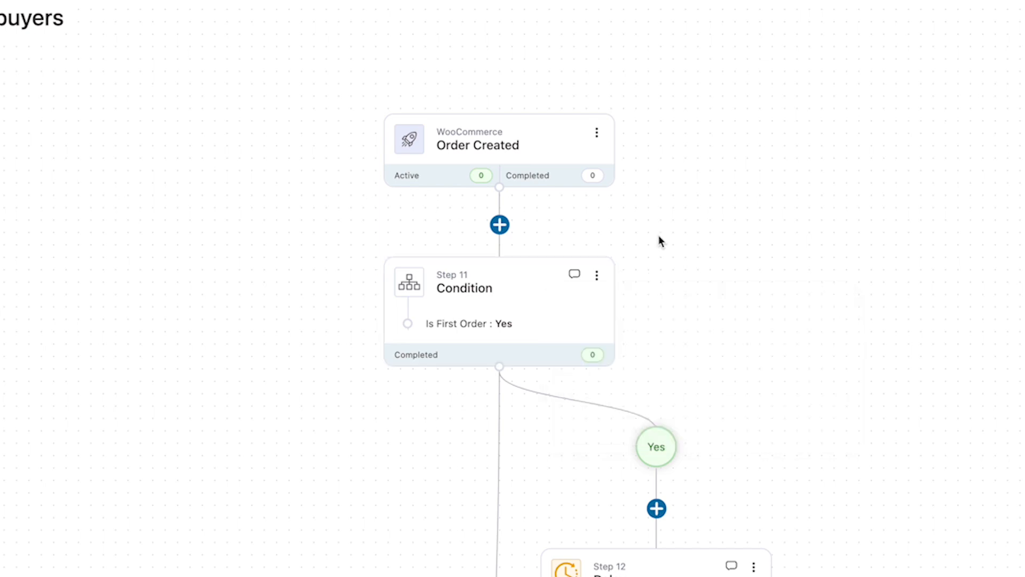
scroll(688, 325, down, 3)
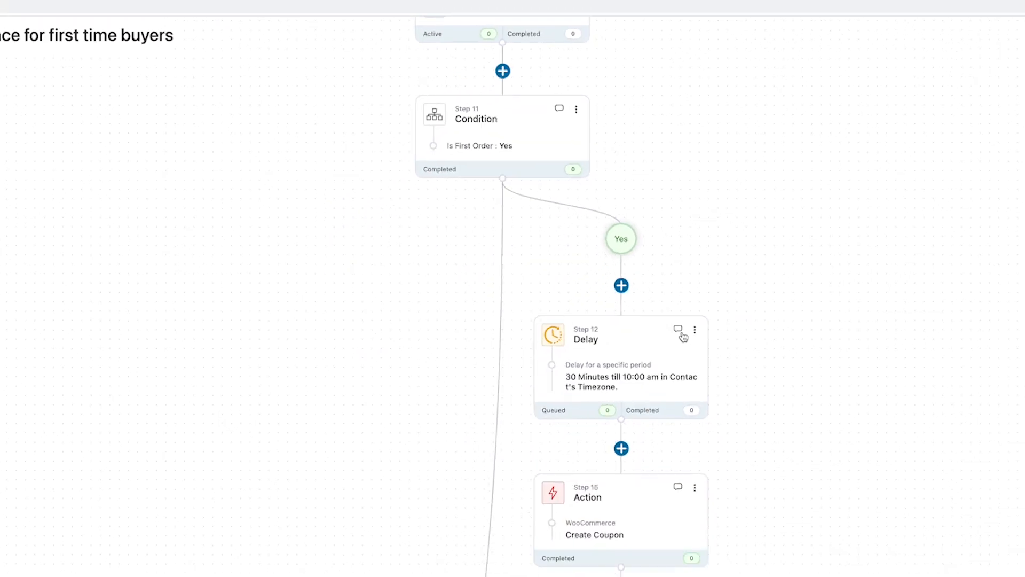
click(733, 407)
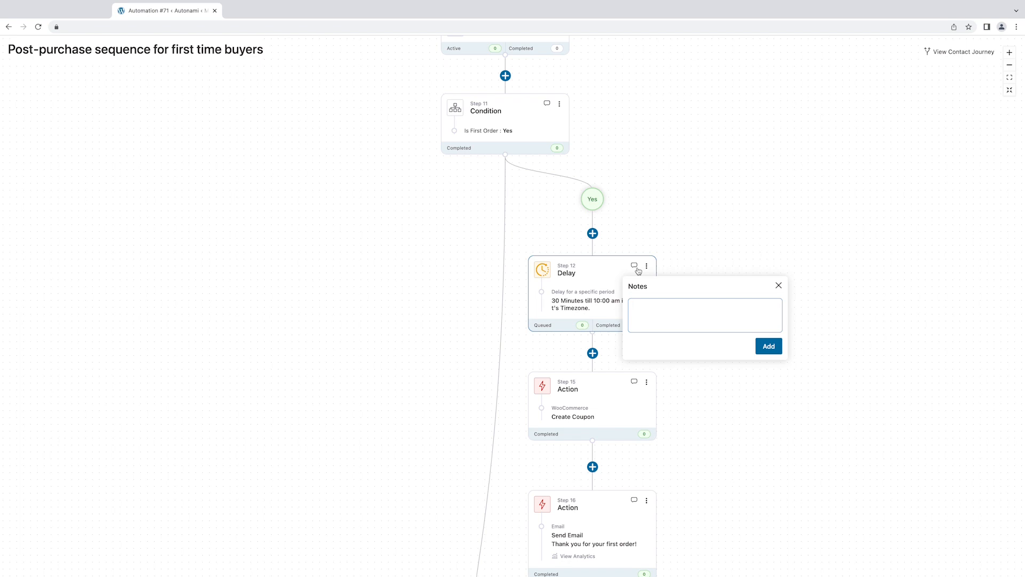
click(682, 249)
scroll(681, 251, down, 2)
scroll(678, 252, up, 4)
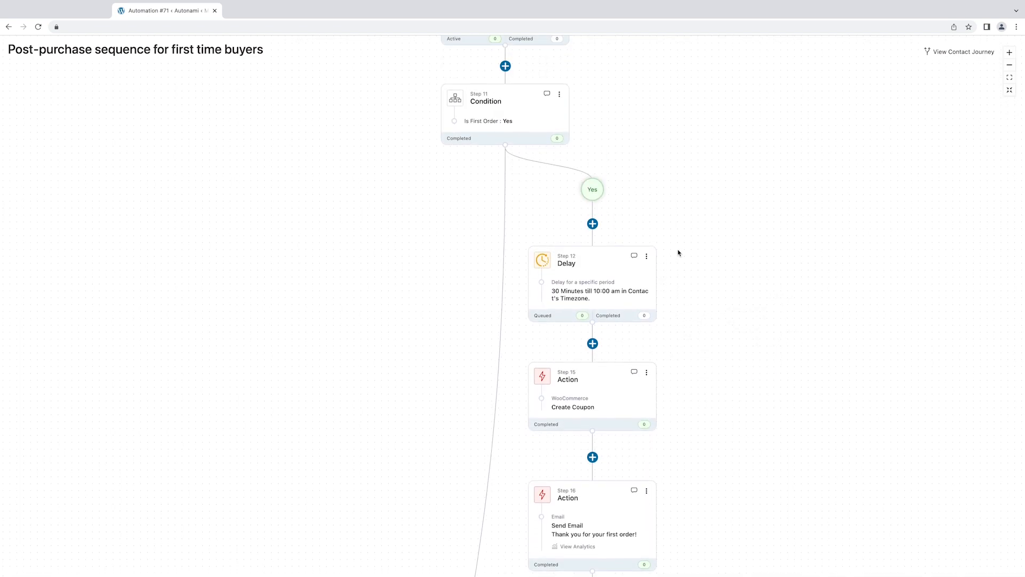
Exit the full-screen workflow canvas and switch the automation from Inactive to Active
click(1009, 92)
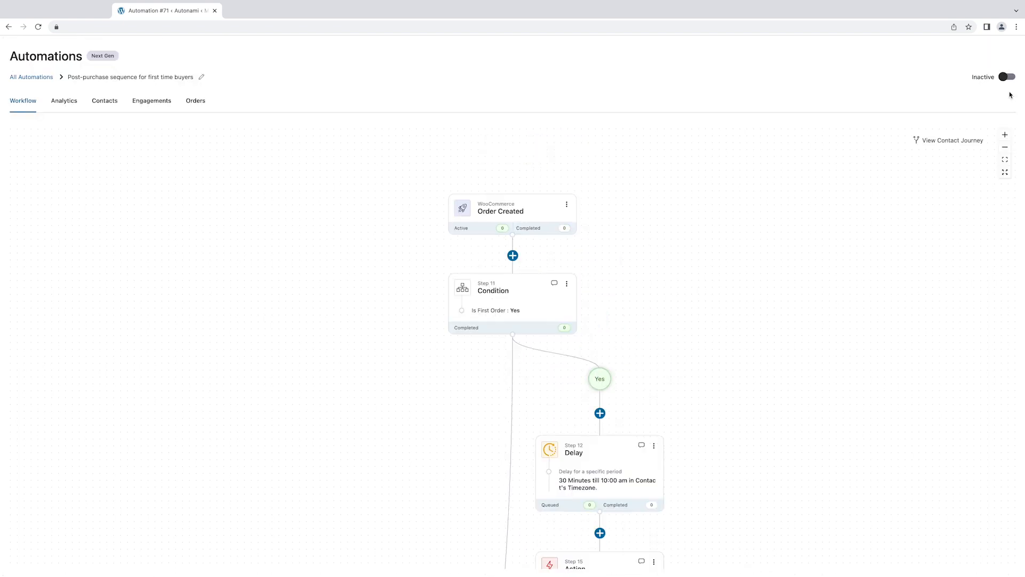
scroll(870, 211, down, 1)
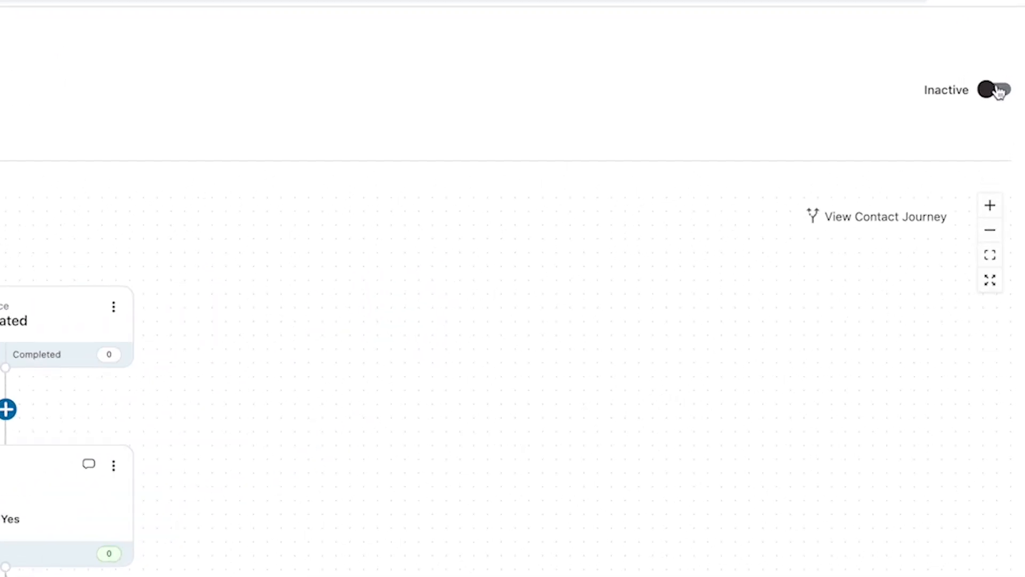
click(997, 90)
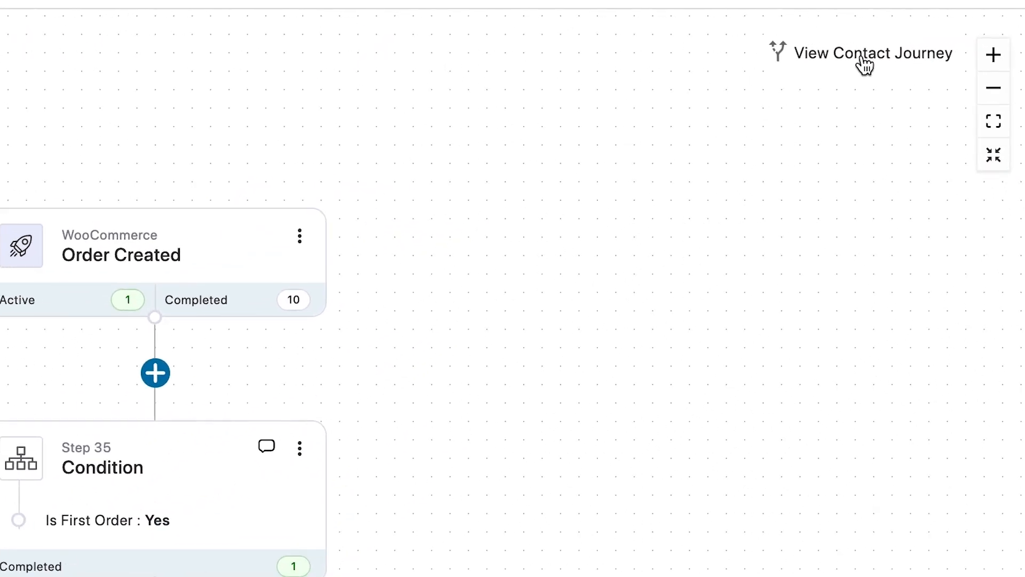
Search for a contact by name in View Contact Journey and examine that contact's path through the automation's steps
click(848, 65)
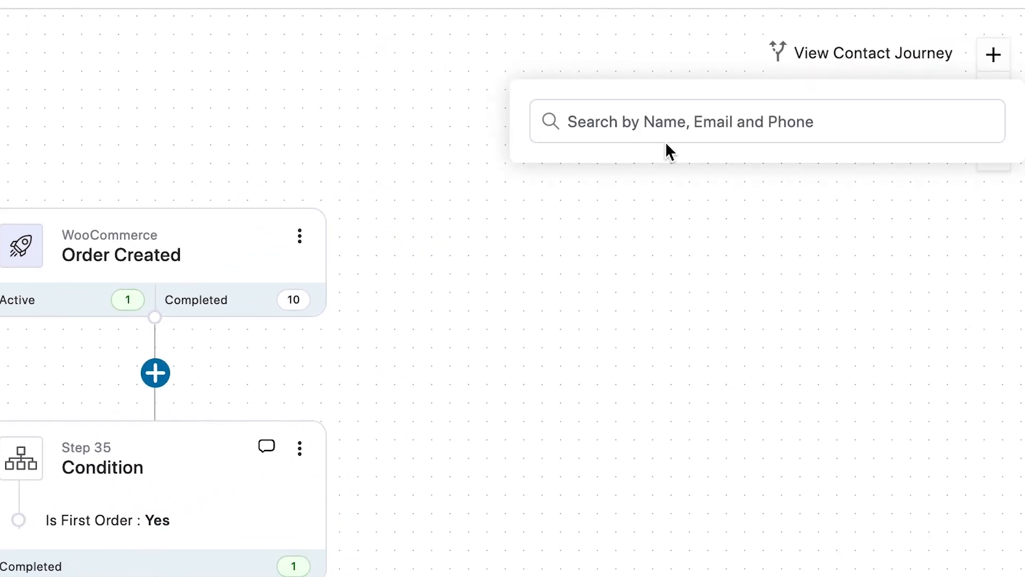
text(ale)
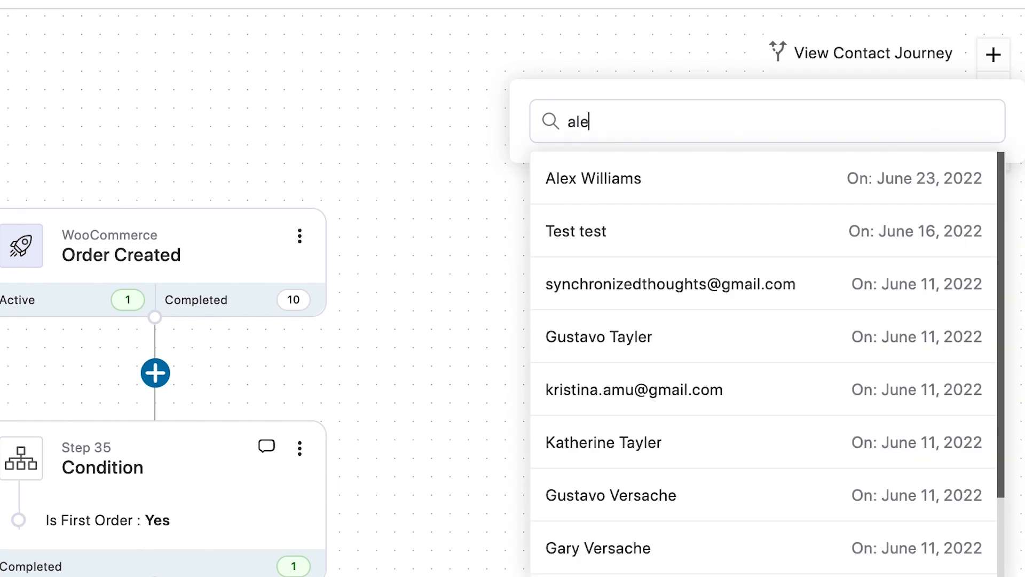
click(597, 181)
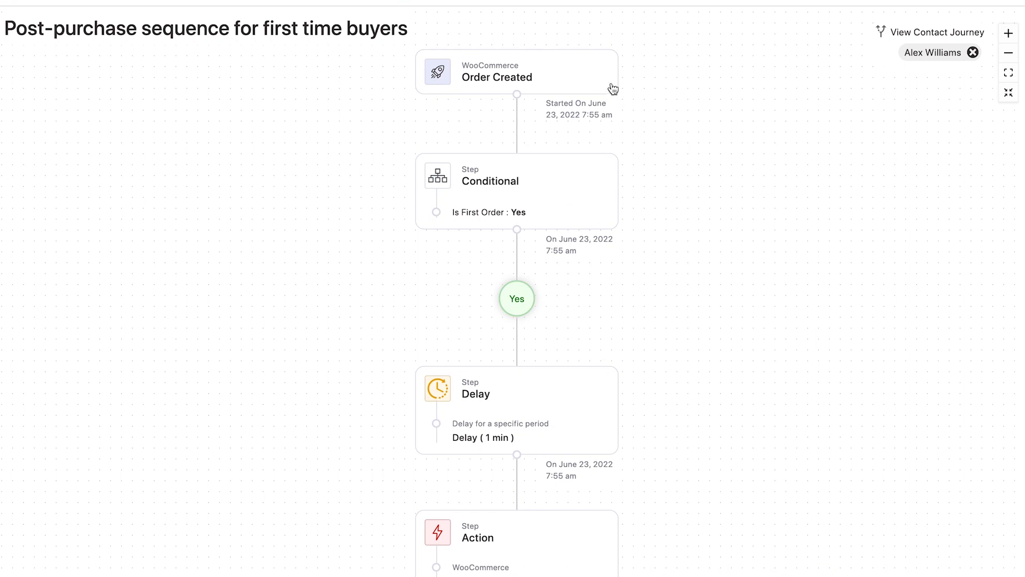
scroll(696, 270, down, 8)
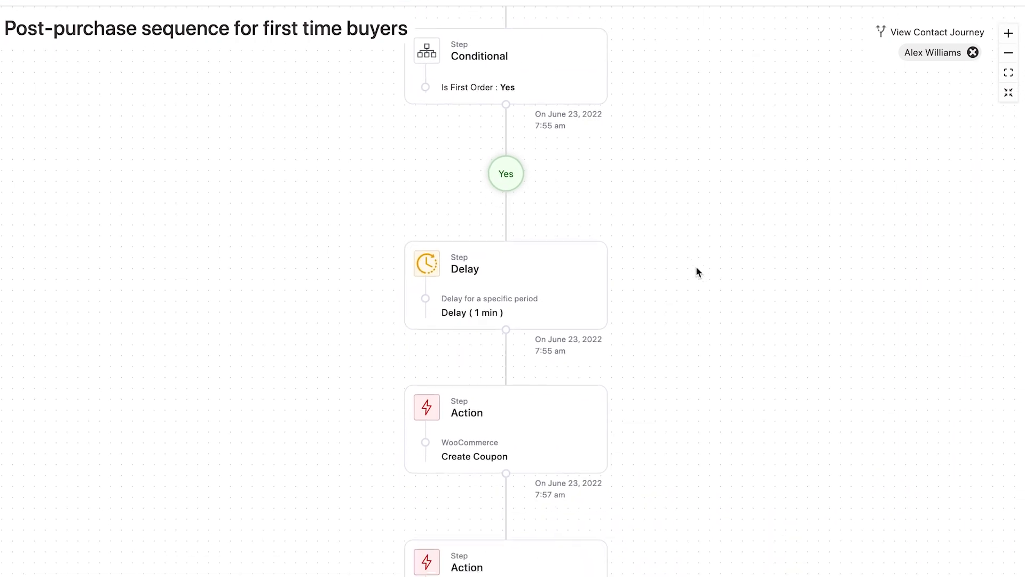
scroll(696, 268, down, 10)
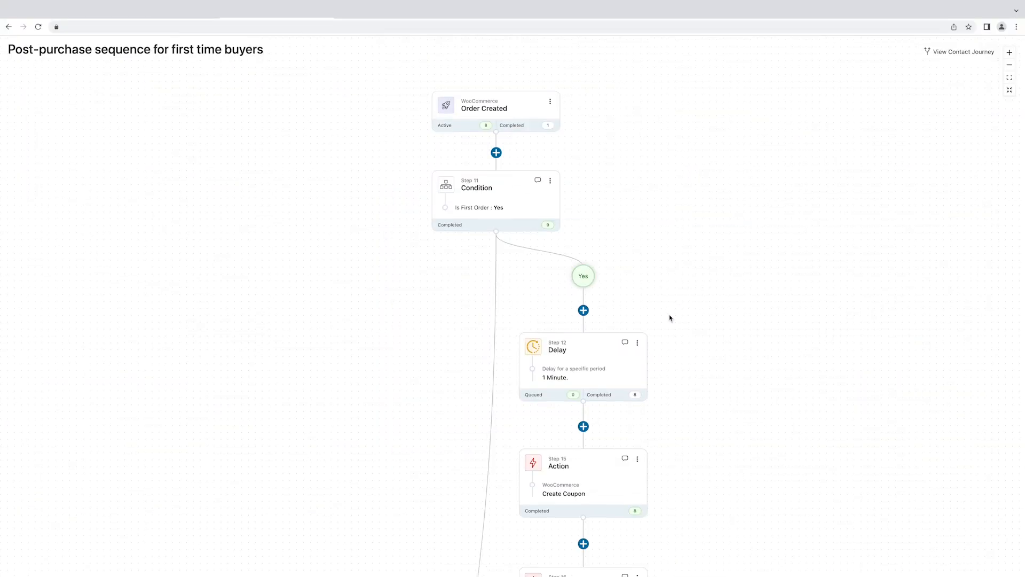
Examine the analytics of the "Thank you for your first order!" email step, then close them
scroll(670, 316, down, 5)
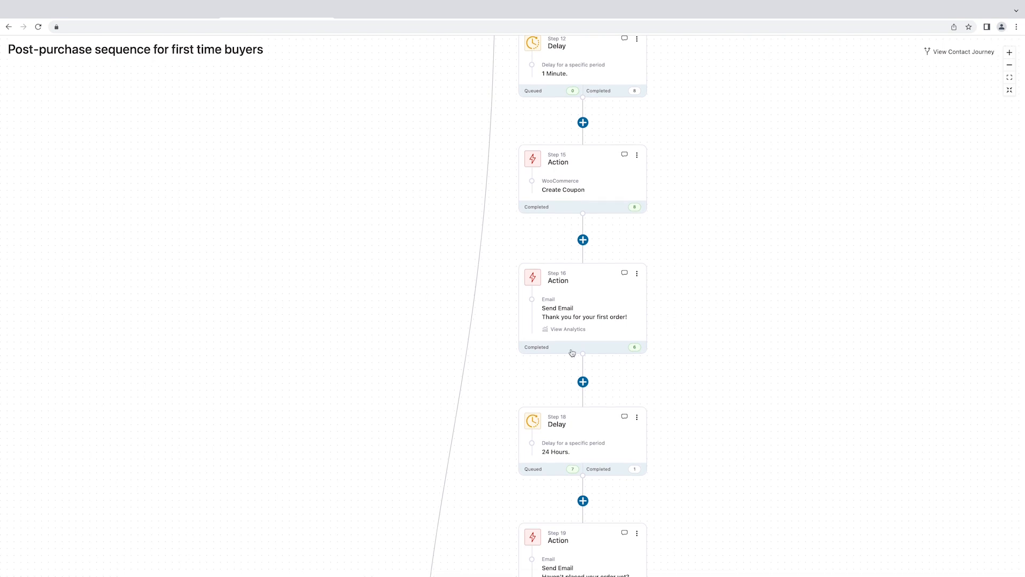
scroll(669, 327, left, 1)
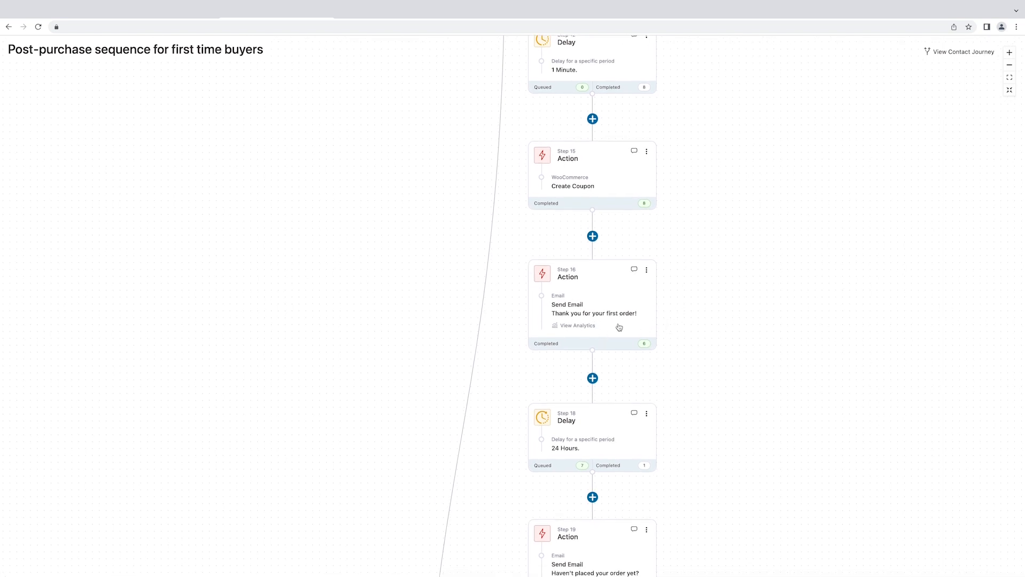
scroll(582, 328, right, 1)
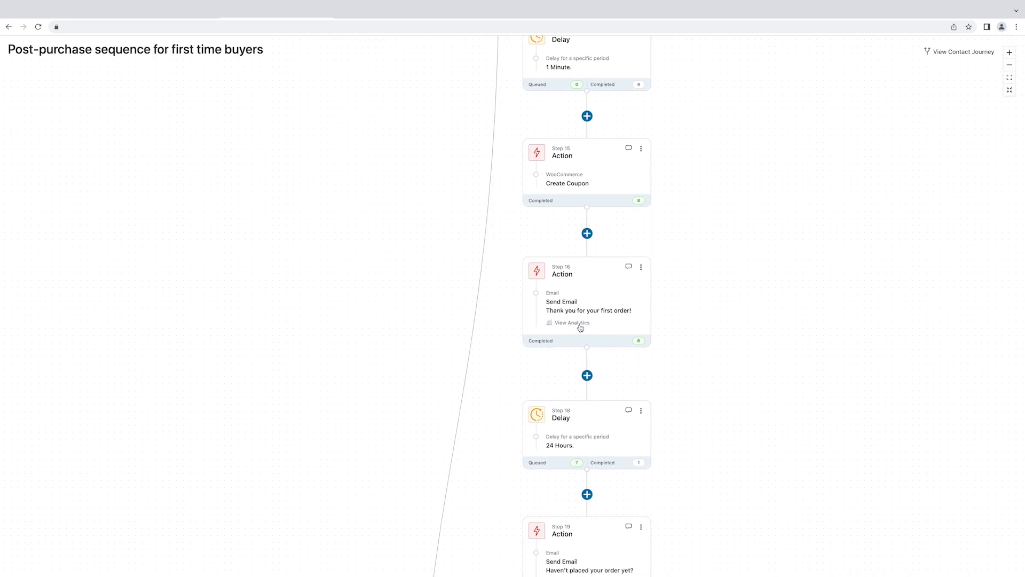
scroll(580, 328, down, 2)
click(576, 273)
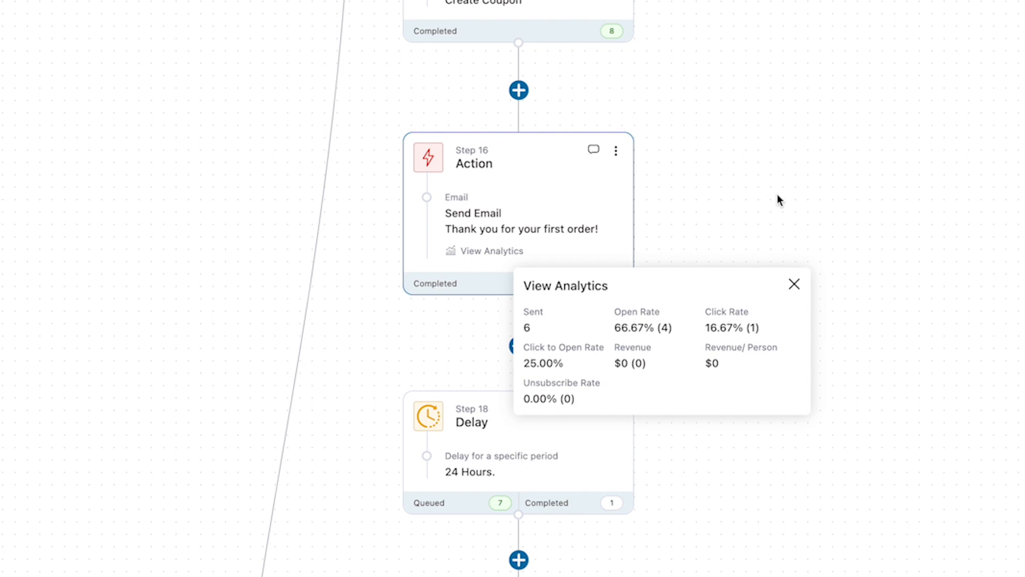
click(794, 284)
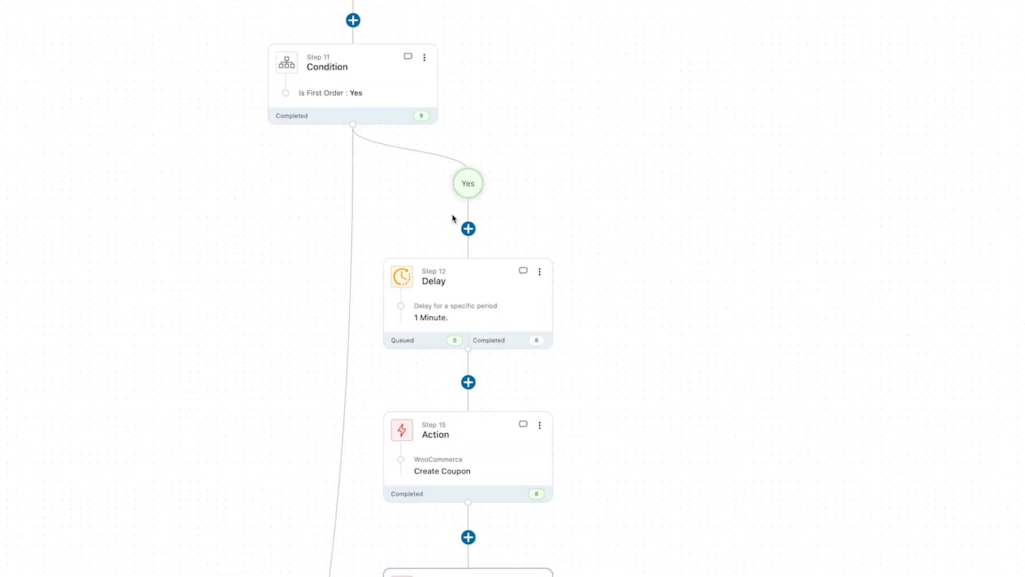
scroll(442, 211, up, 3)
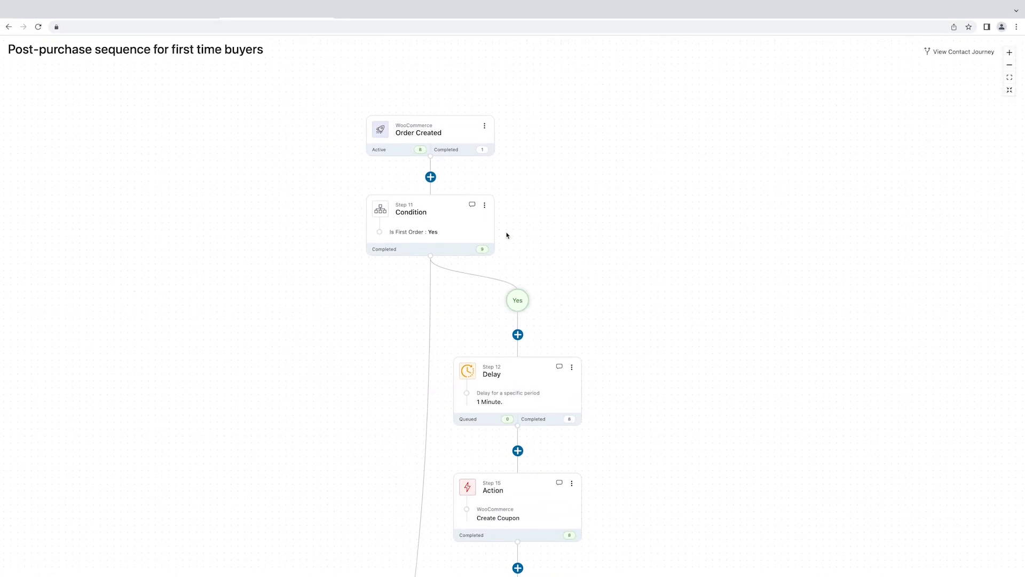
Leave the full-screen canvas, view the automation's contacts, and show the available actions for the first active contact
click(1010, 90)
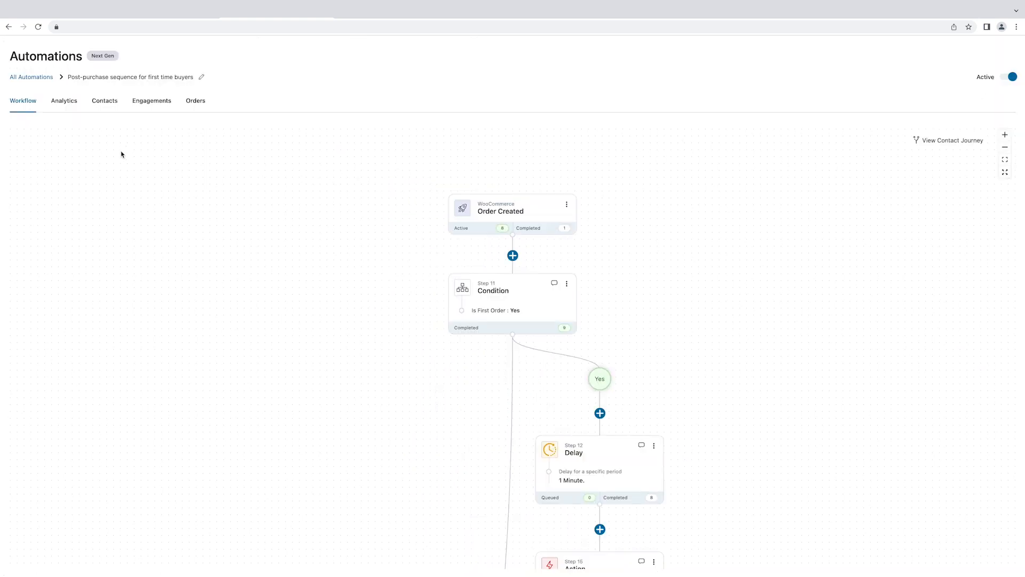
click(106, 106)
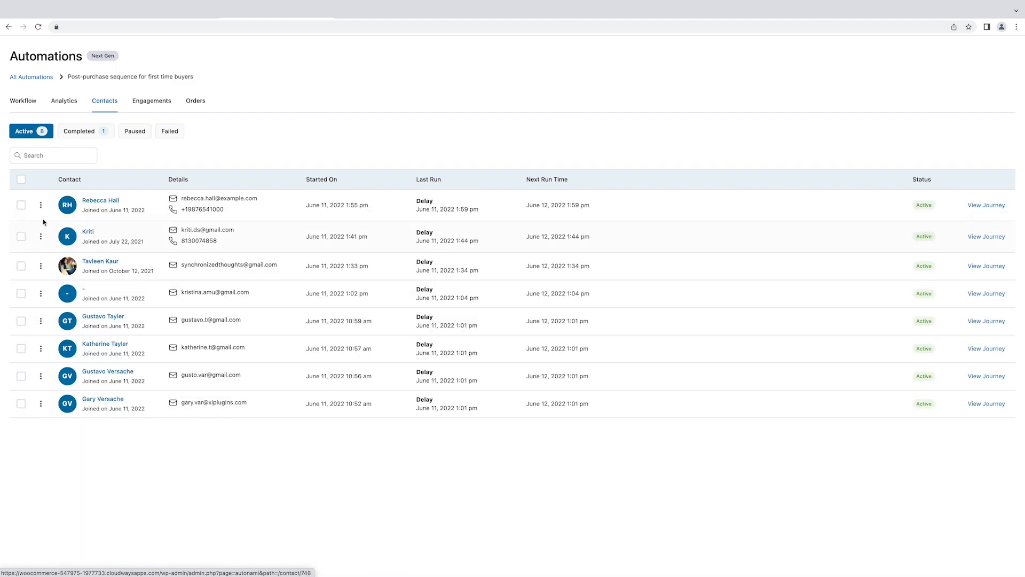
click(41, 206)
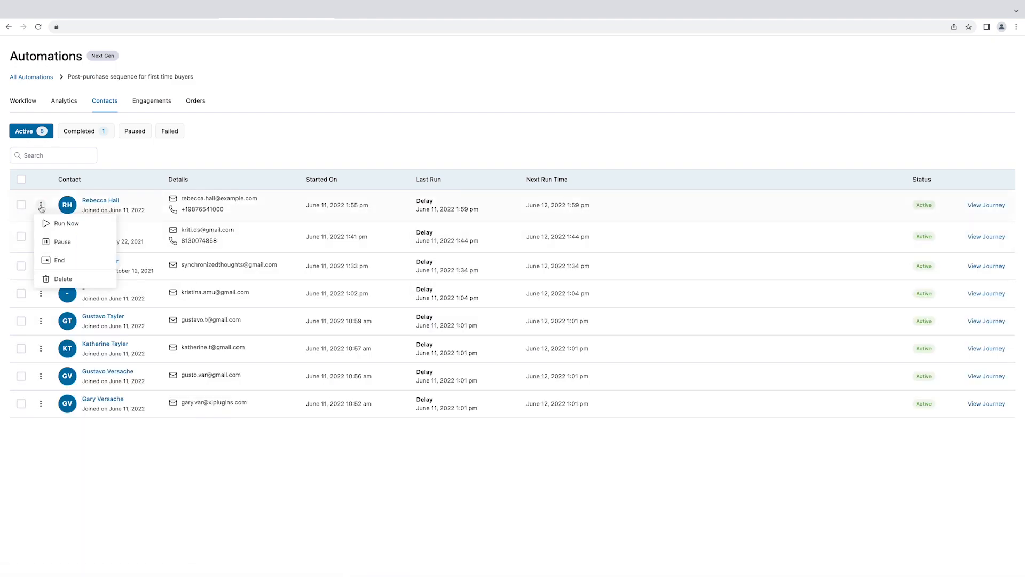